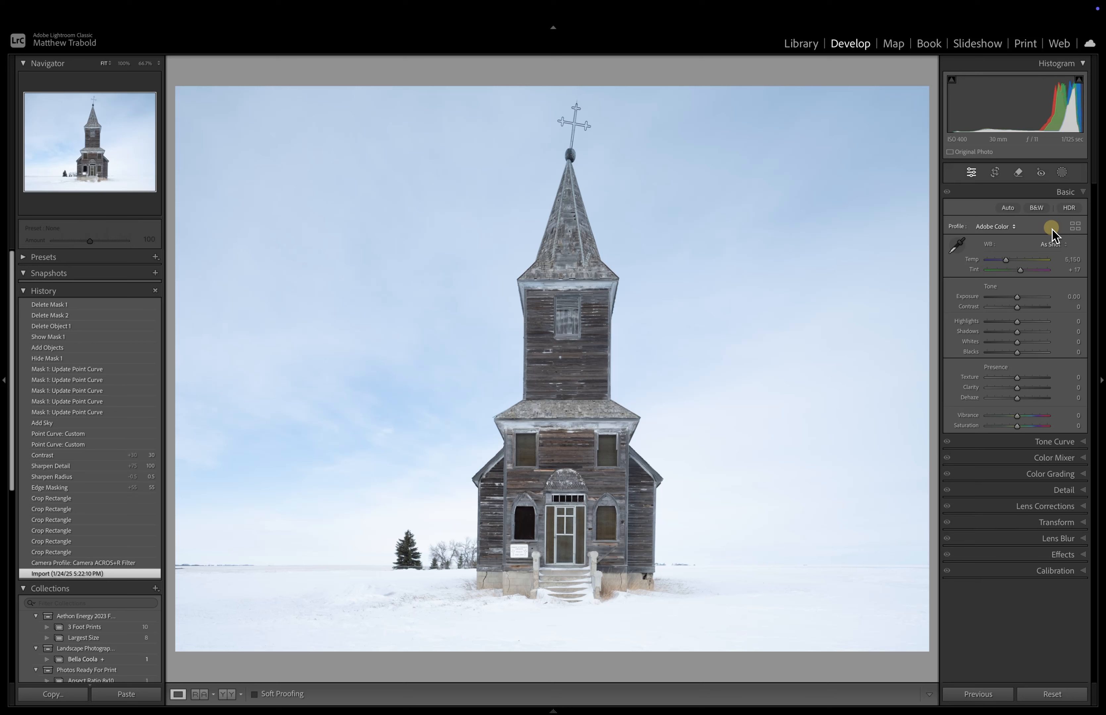
- Try the Adobe Landscape profile on the church photo and undo the profile change
{"action": "left_click", "coordinate": [1013, 226]}
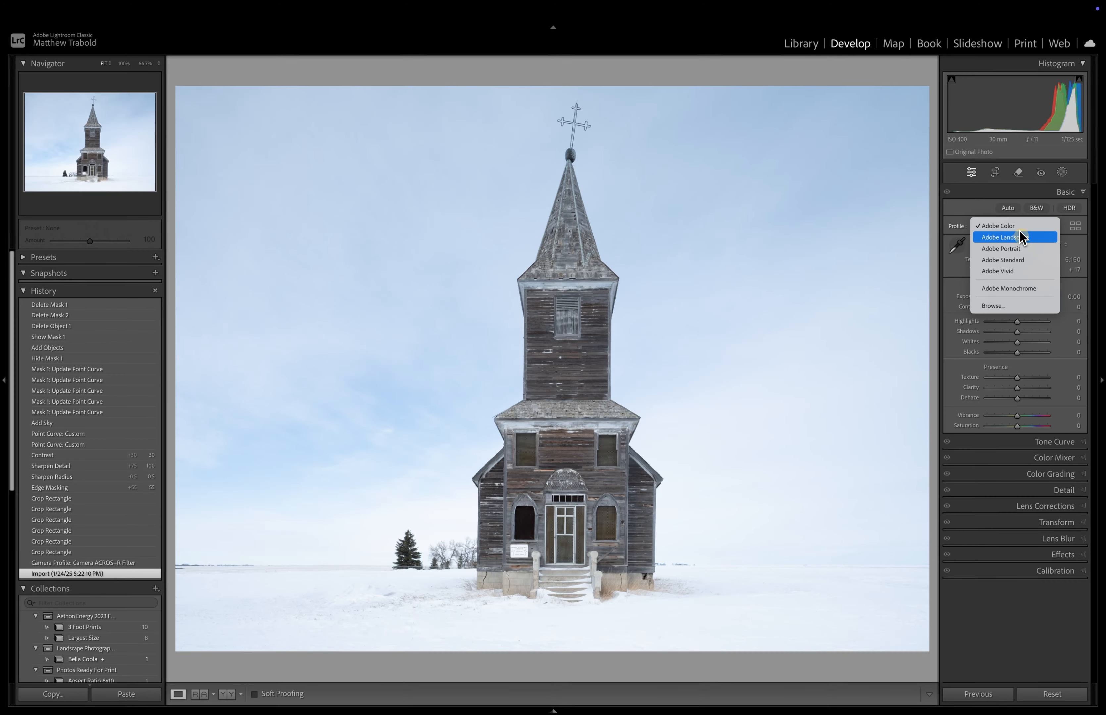
{"action": "left_click", "coordinate": [1022, 237]}
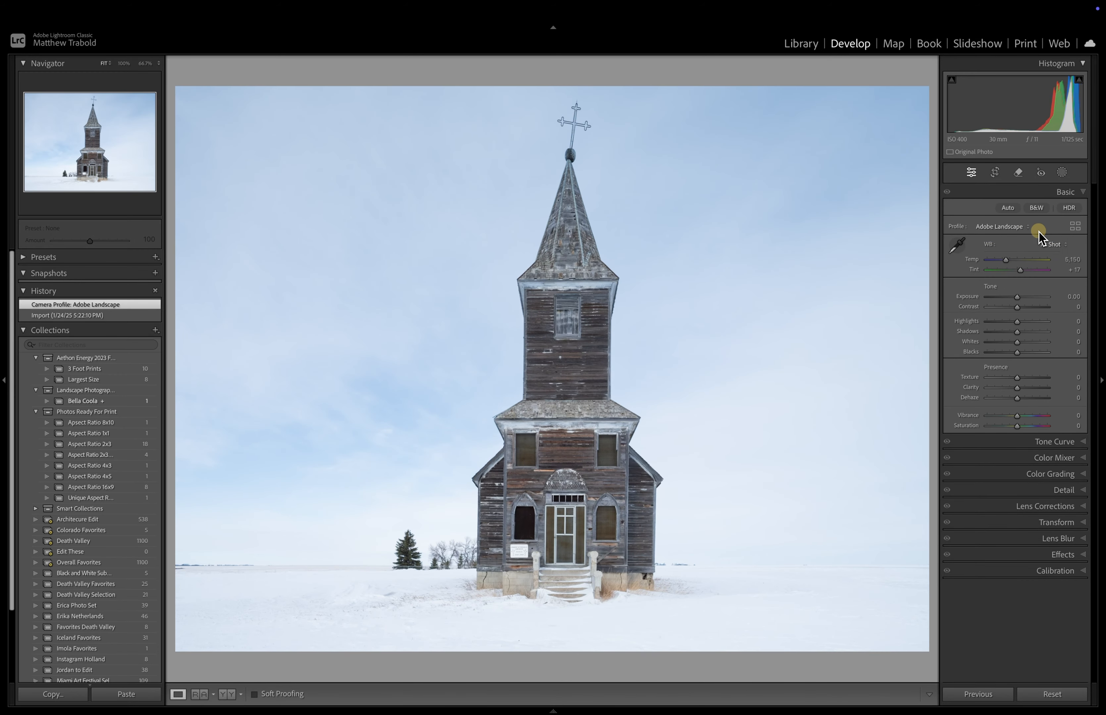
{"action": "key", "text": "super+z"}
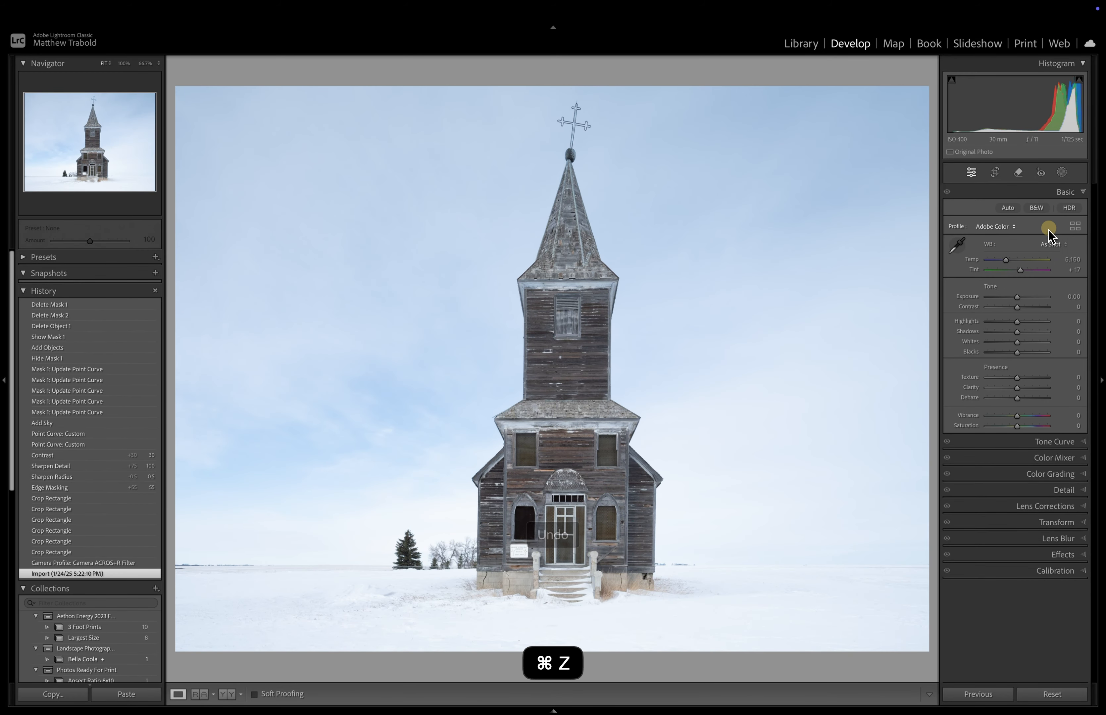
- Look through the Camera Matching profiles and restore the Camera ACROS+R Filter profile state from the edit history
{"action": "left_click", "coordinate": [1075, 226]}
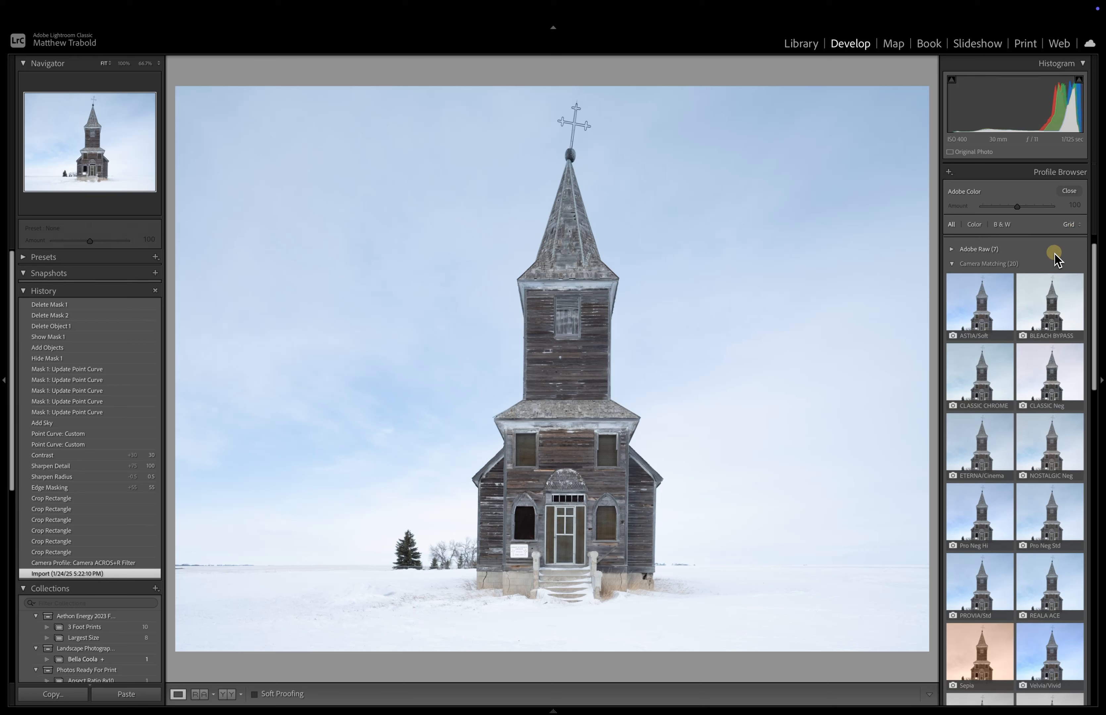
{"action": "scroll", "coordinate": [1054, 254], "scroll_direction": "down", "scroll_amount": 1}
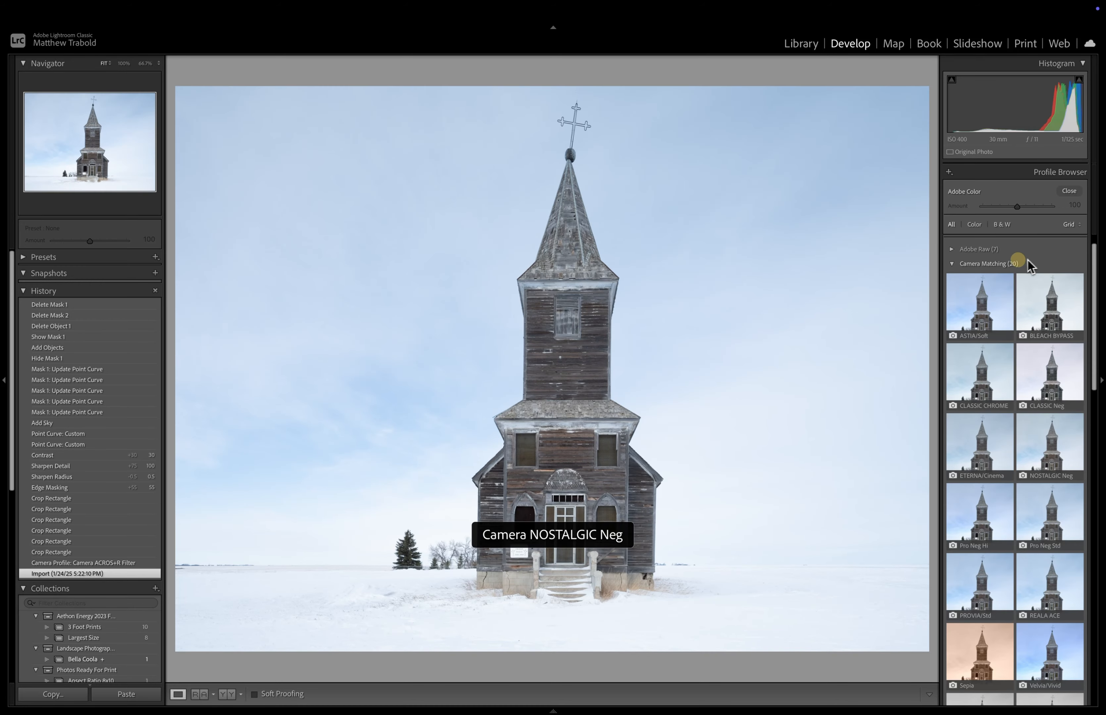
{"action": "scroll", "coordinate": [1018, 260], "scroll_direction": "down", "scroll_amount": 5}
{"action": "scroll", "coordinate": [1018, 260], "scroll_direction": "down", "scroll_amount": 2}
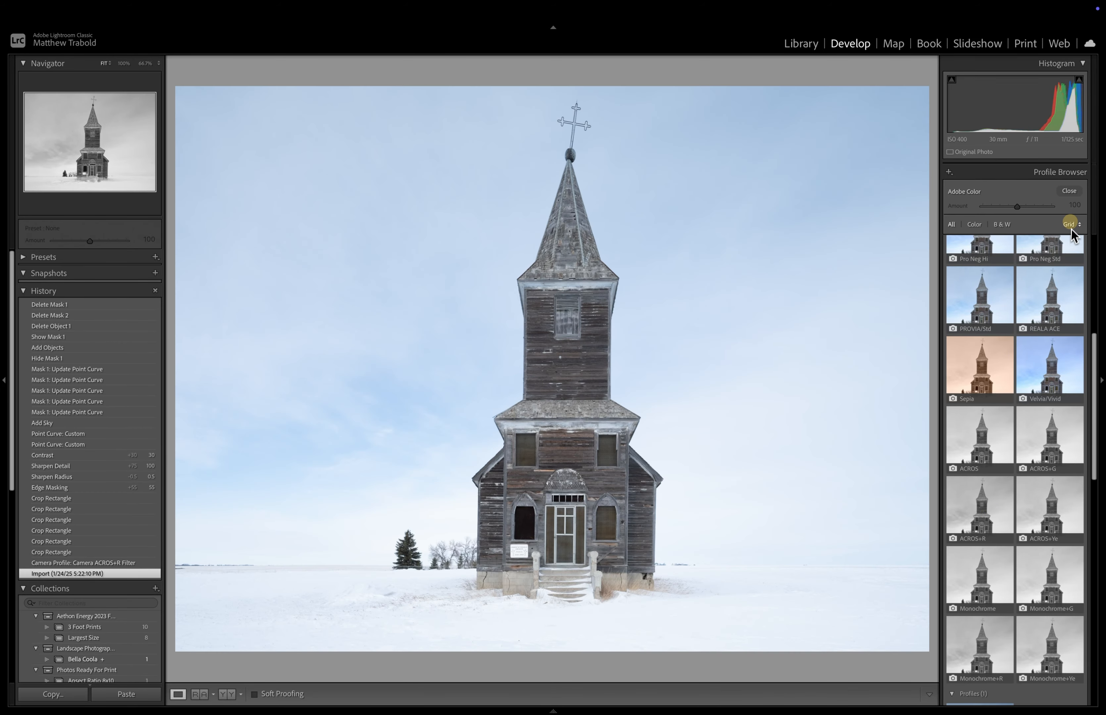
{"action": "left_click", "coordinate": [1068, 190]}
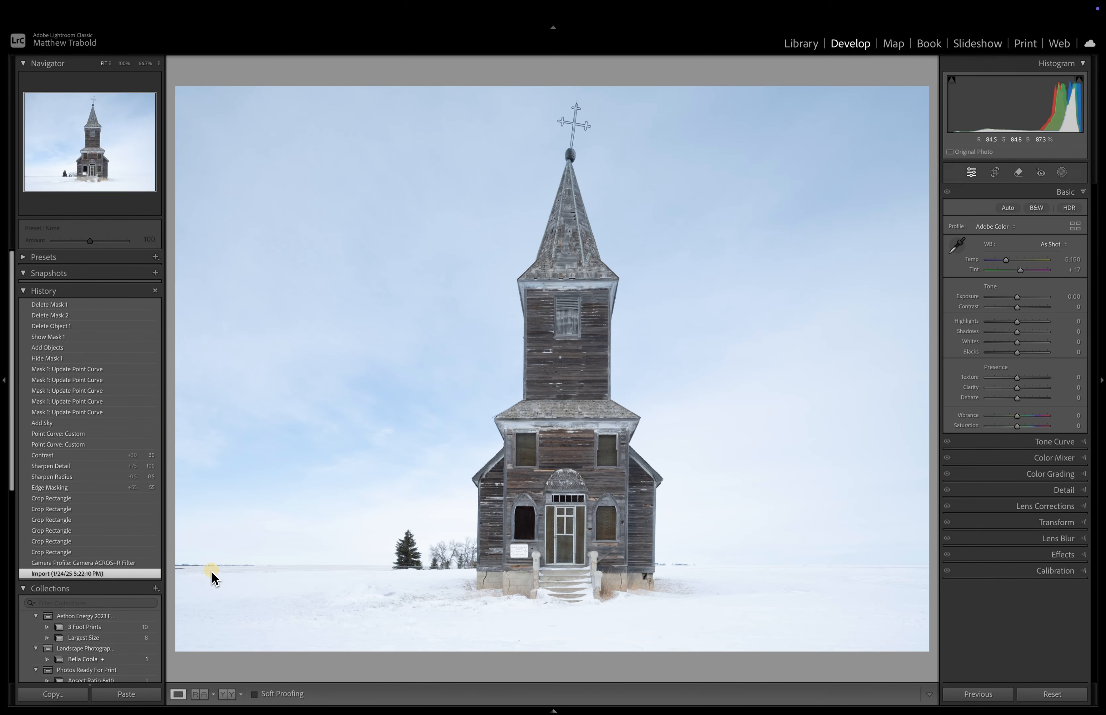
{"action": "left_click", "coordinate": [138, 563]}
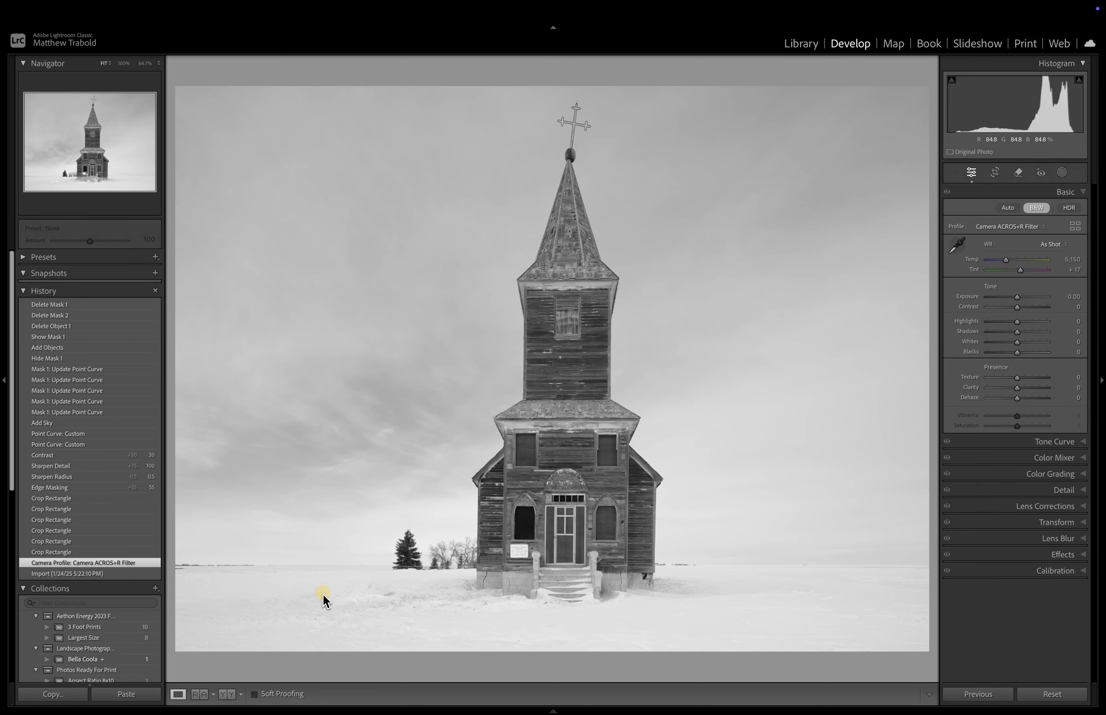
{"action": "left_click", "coordinate": [151, 557]}
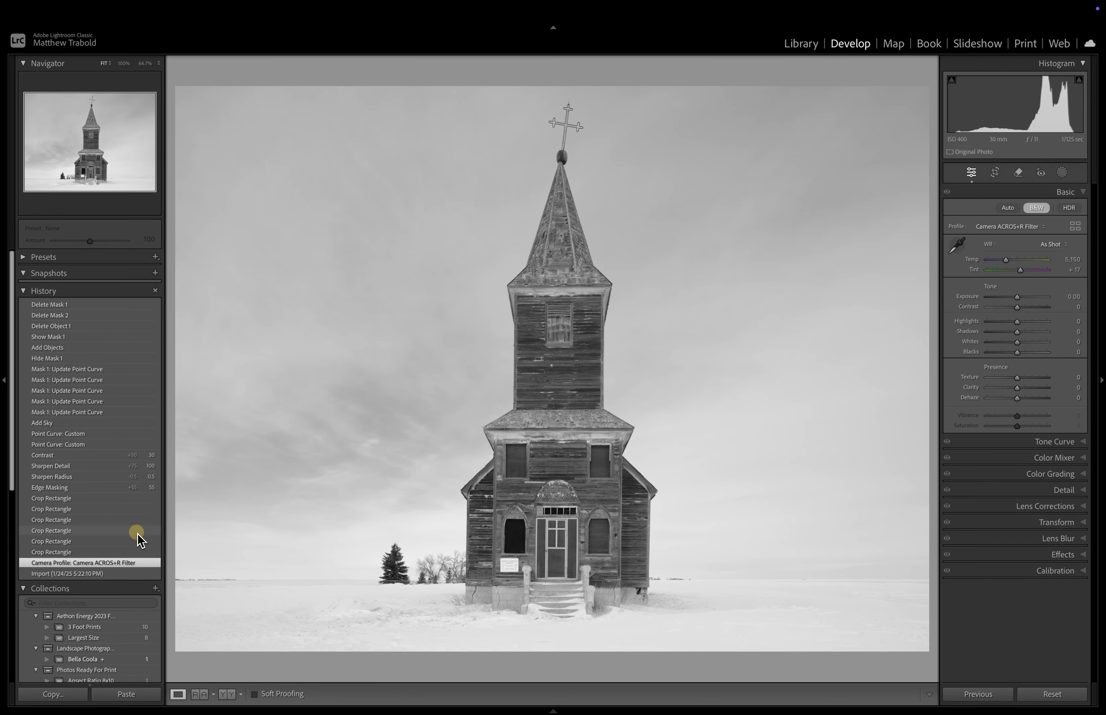
- Compare the photo's earlier and final crop states in the edit history and restore the last Crop Rectangle state
{"action": "left_click", "coordinate": [132, 499]}
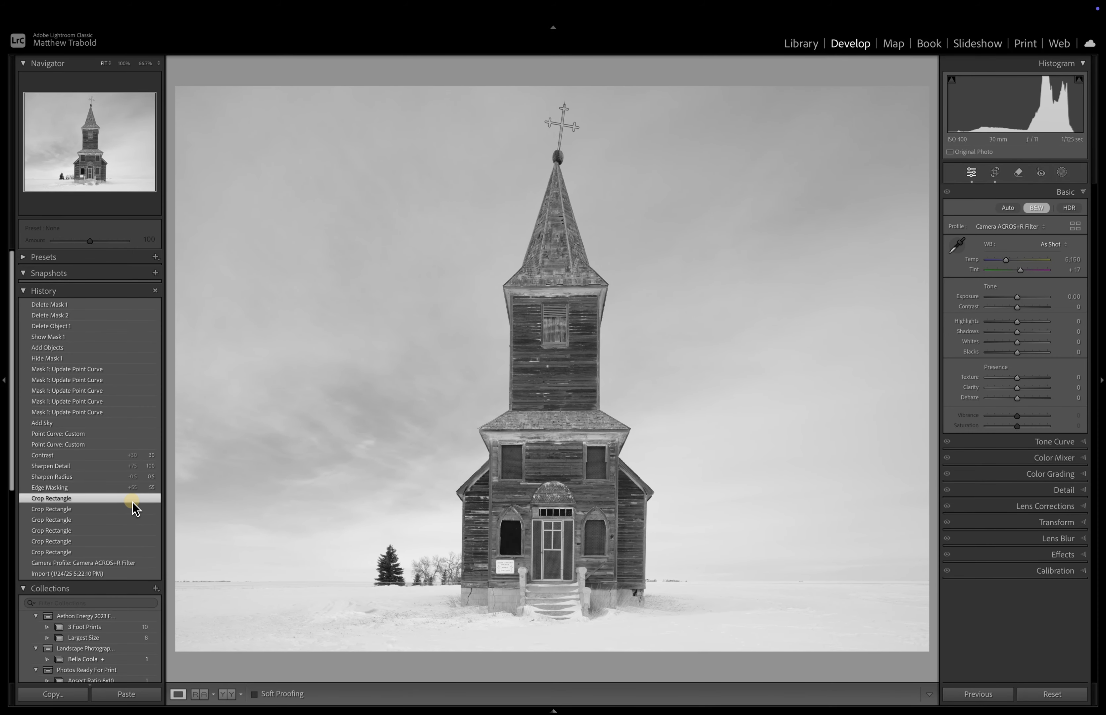
{"action": "left_click", "coordinate": [126, 550]}
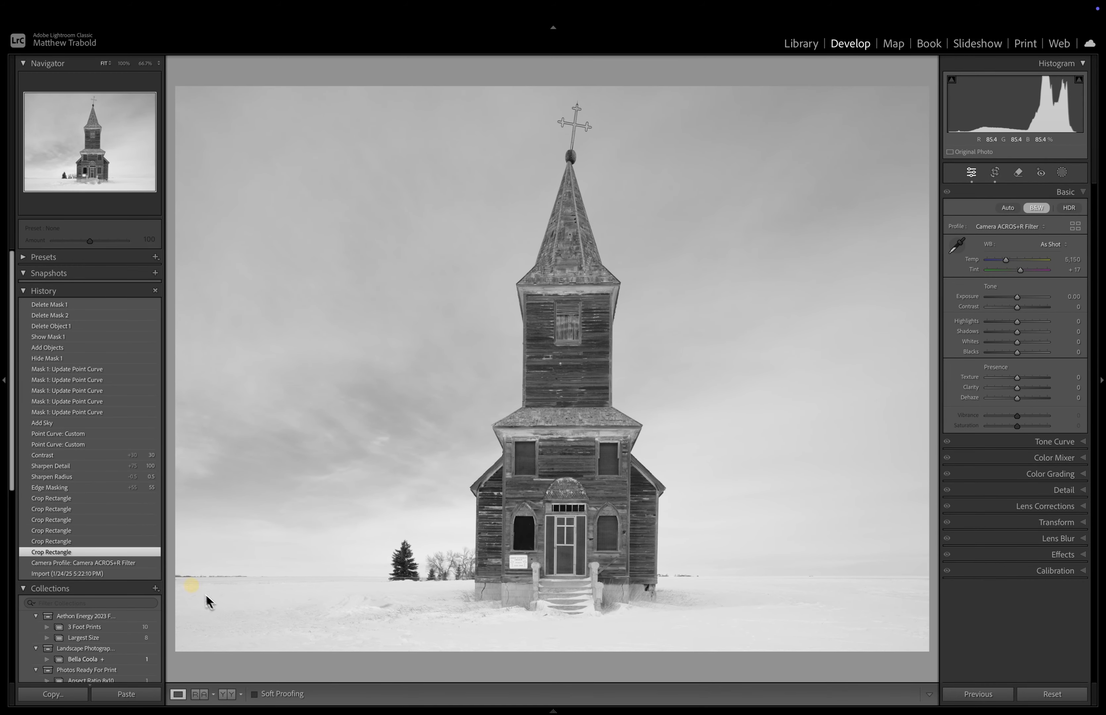
{"action": "left_click", "coordinate": [146, 561]}
{"action": "left_click", "coordinate": [140, 551]}
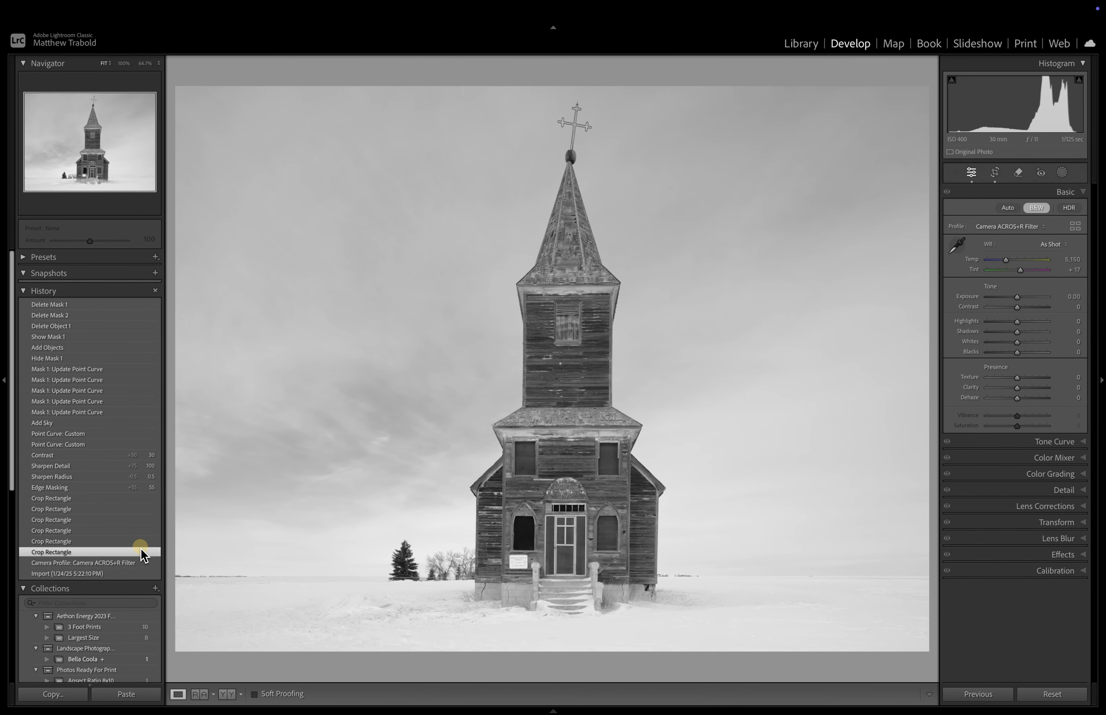
{"action": "left_click", "coordinate": [132, 498]}
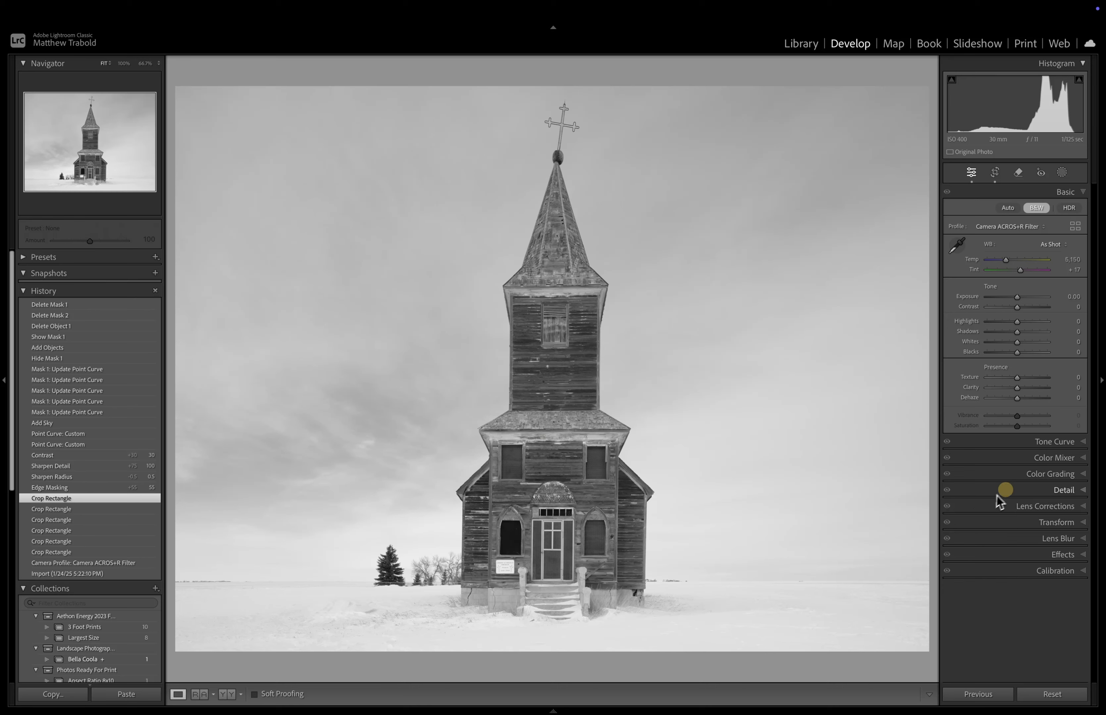
- Try sharpening masking at 68 with the edge mask preview and undo the masking change
{"action": "left_click", "coordinate": [1005, 490]}
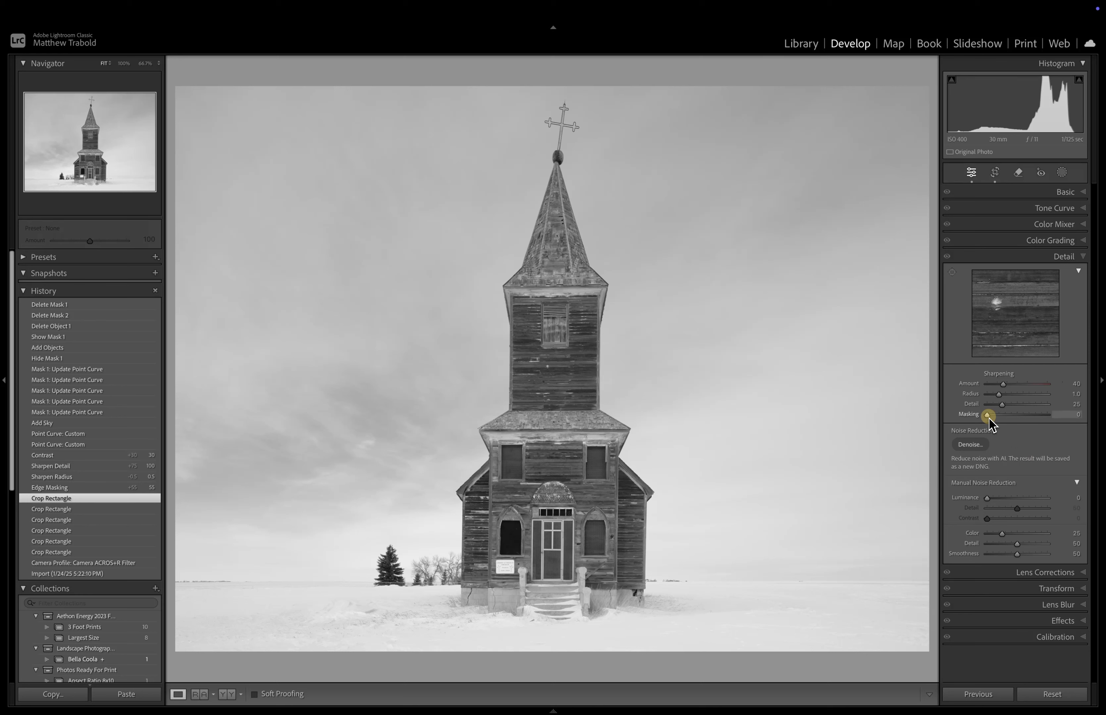
{"action": "key", "text": "alt"}
{"action": "left_click_drag", "start_coordinate": [989, 418], "coordinate": [1031, 420]}
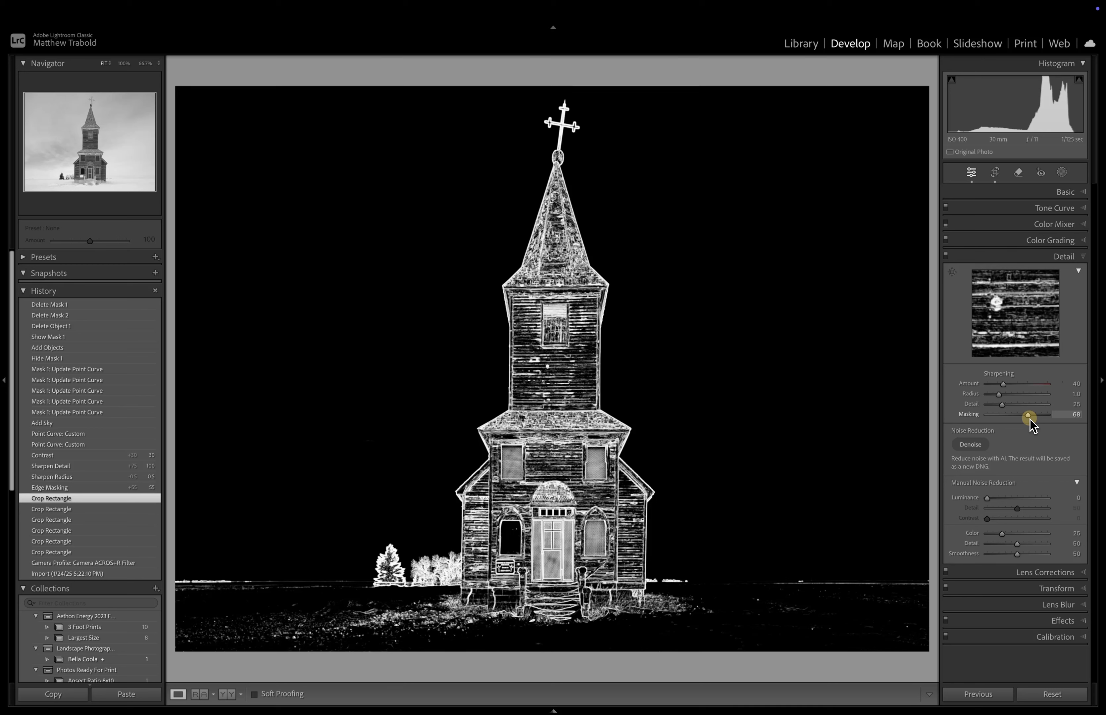
{"action": "left_click_drag", "start_coordinate": [1029, 419], "coordinate": [1029, 420]}
{"action": "key", "text": "cmd+z"}
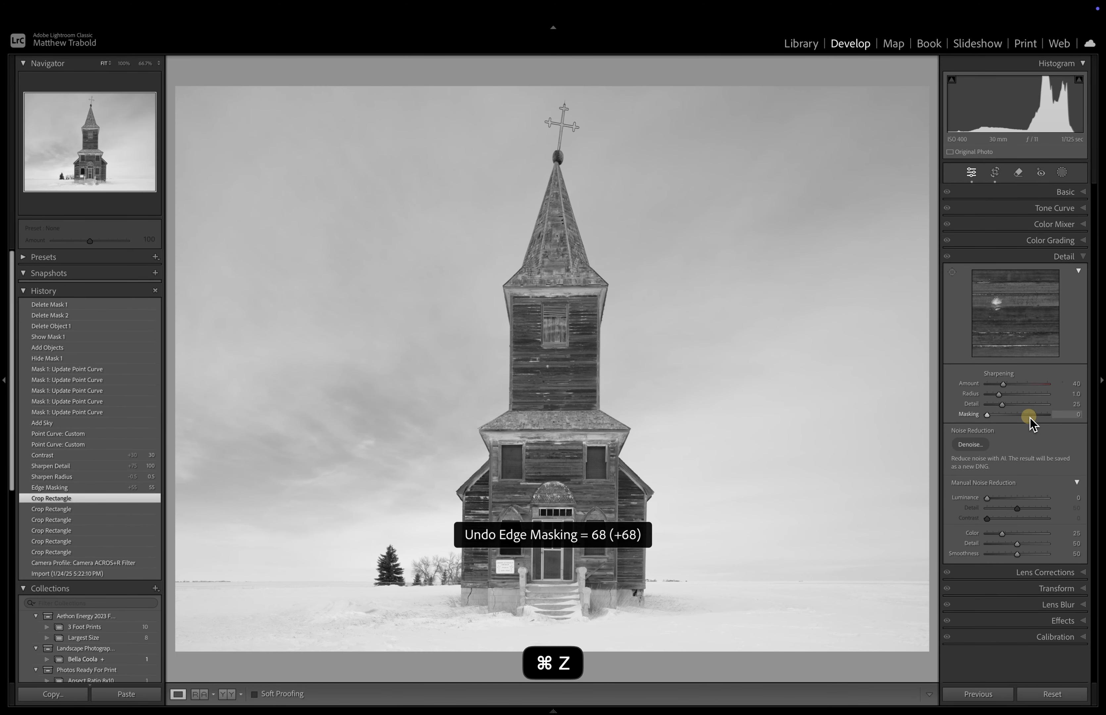
- Restore the sharpening states from the edit history, with masking 55, radius 0.5 and detail 100
{"action": "left_click", "coordinate": [111, 487]}
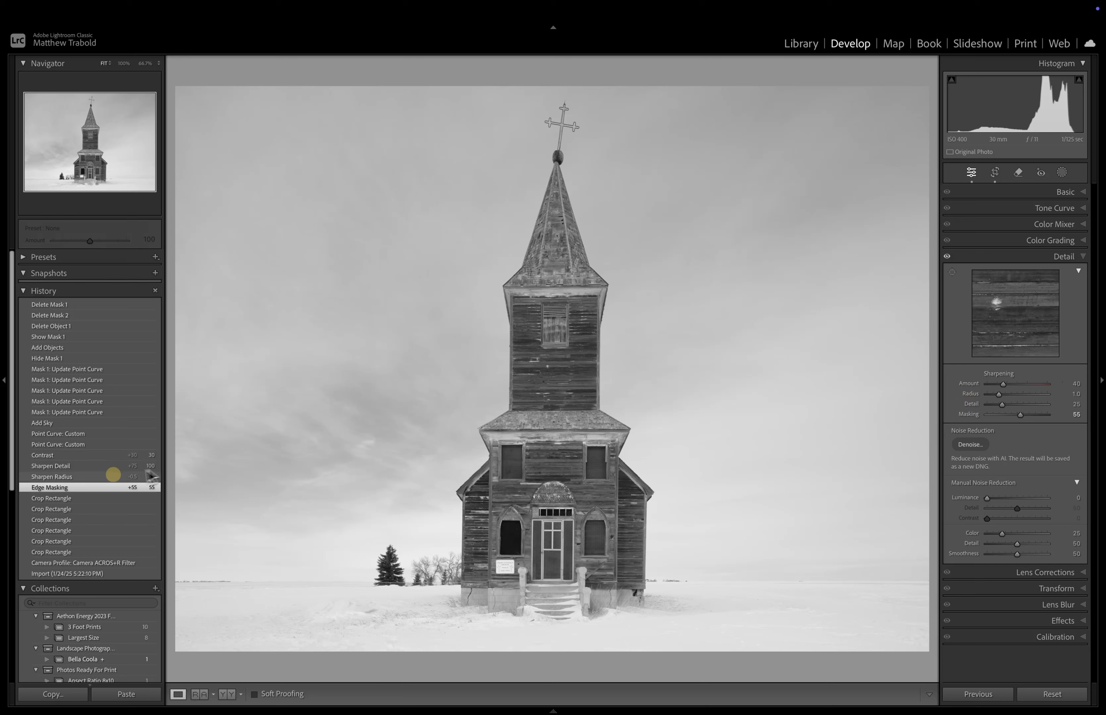
{"action": "left_click", "coordinate": [111, 466]}
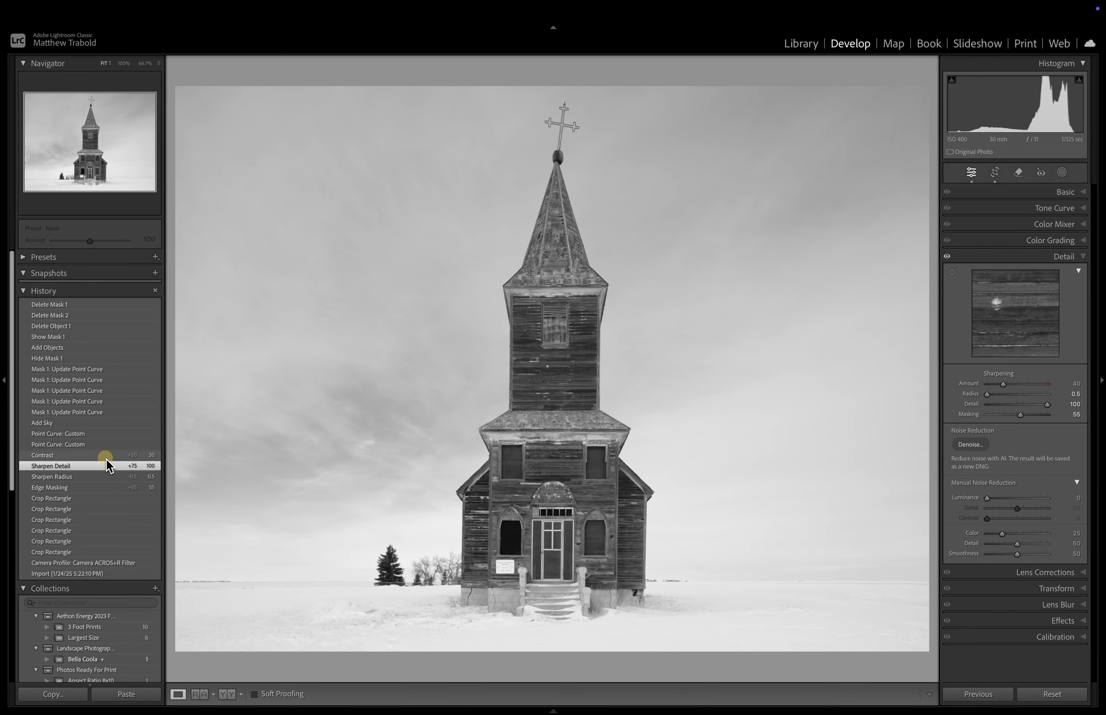
- Restore the contrast +30 state from the edit history, comparing it with the preceding sharpening state
{"action": "left_click", "coordinate": [1013, 191]}
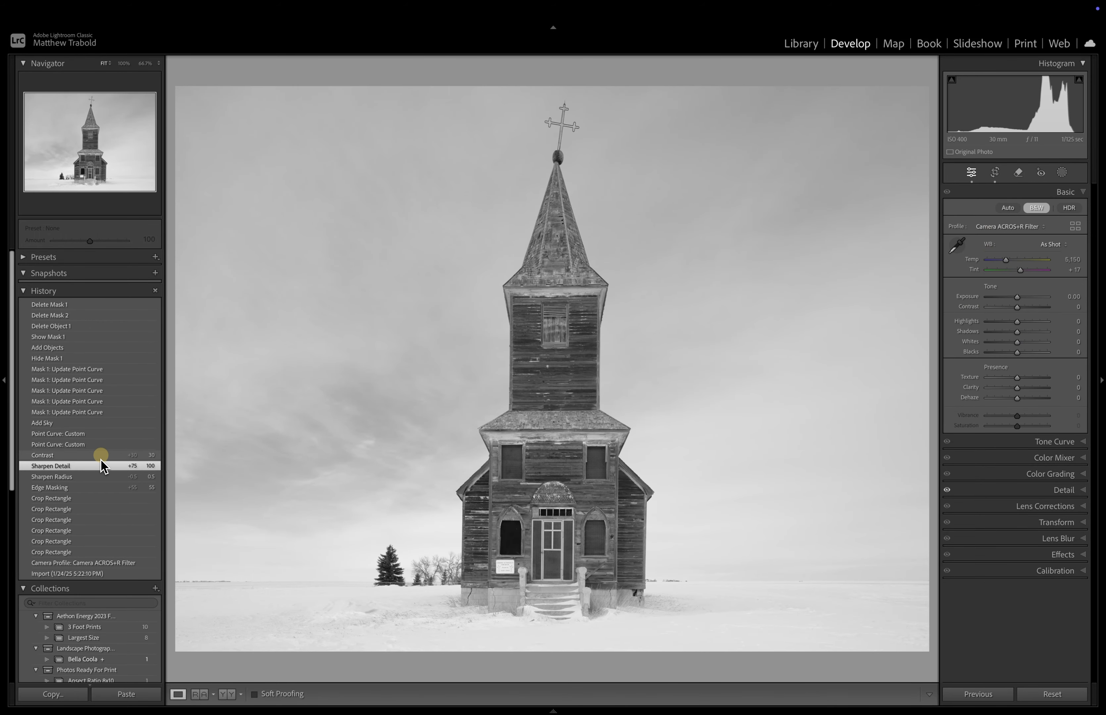
{"action": "left_click", "coordinate": [101, 455]}
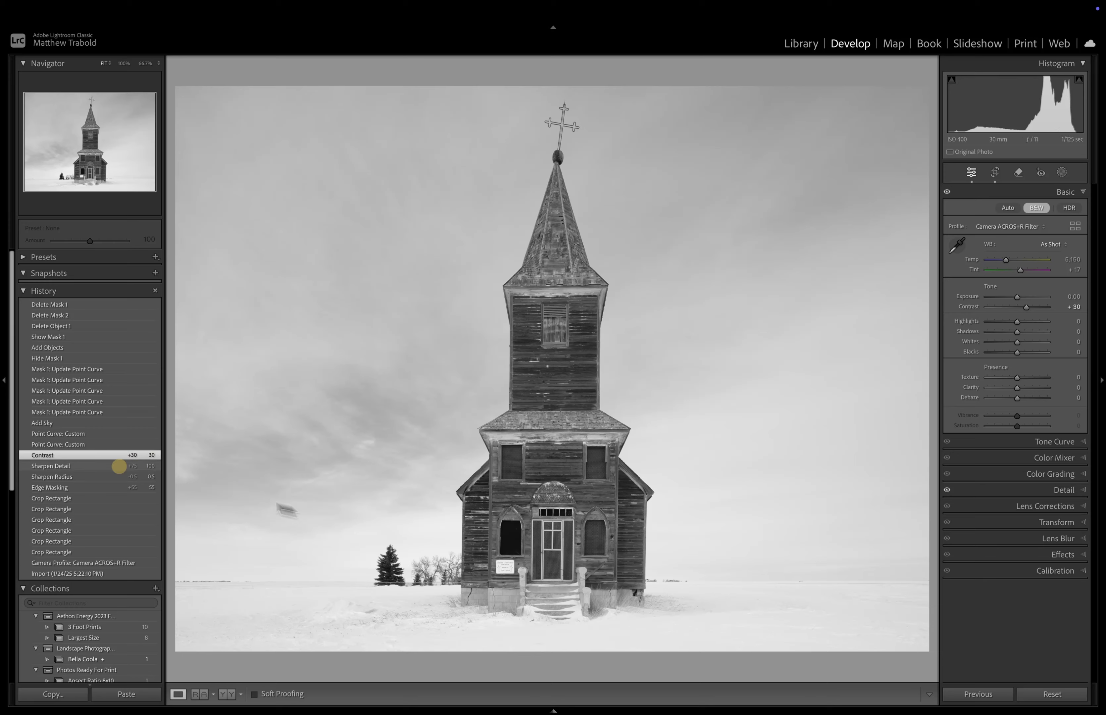
{"action": "left_click", "coordinate": [78, 466]}
{"action": "left_click", "coordinate": [76, 457]}
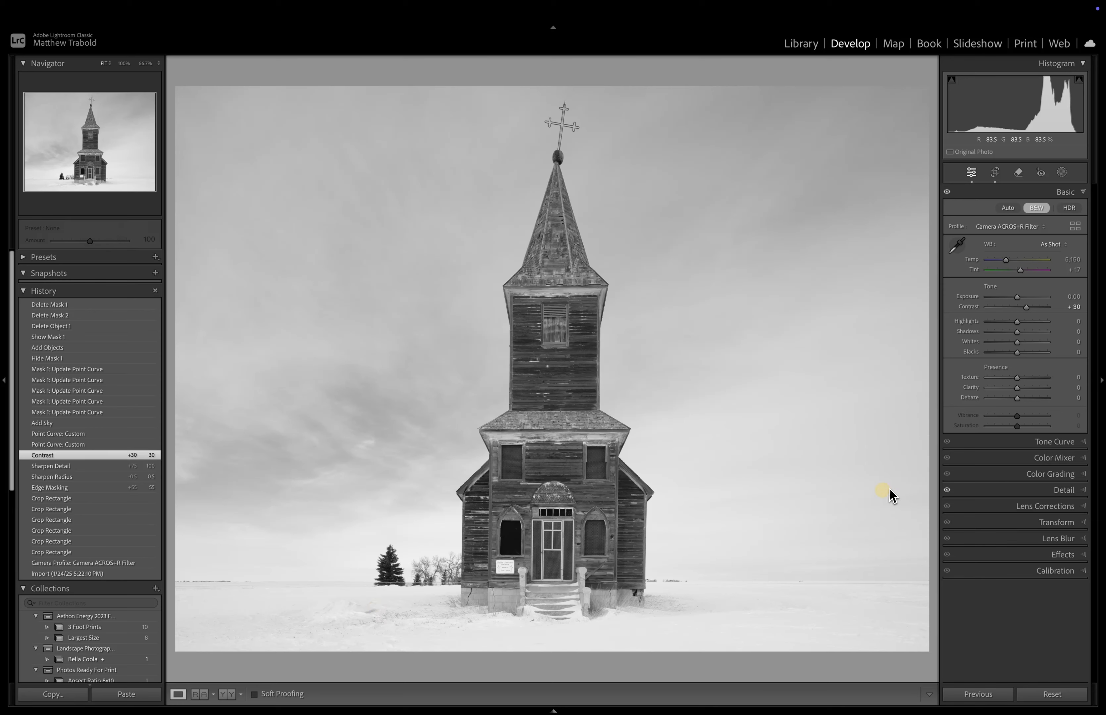
- Try moving the tone curve's black point to input 10 and white point to input 243, and undo both changes
{"action": "left_click", "coordinate": [965, 441]}
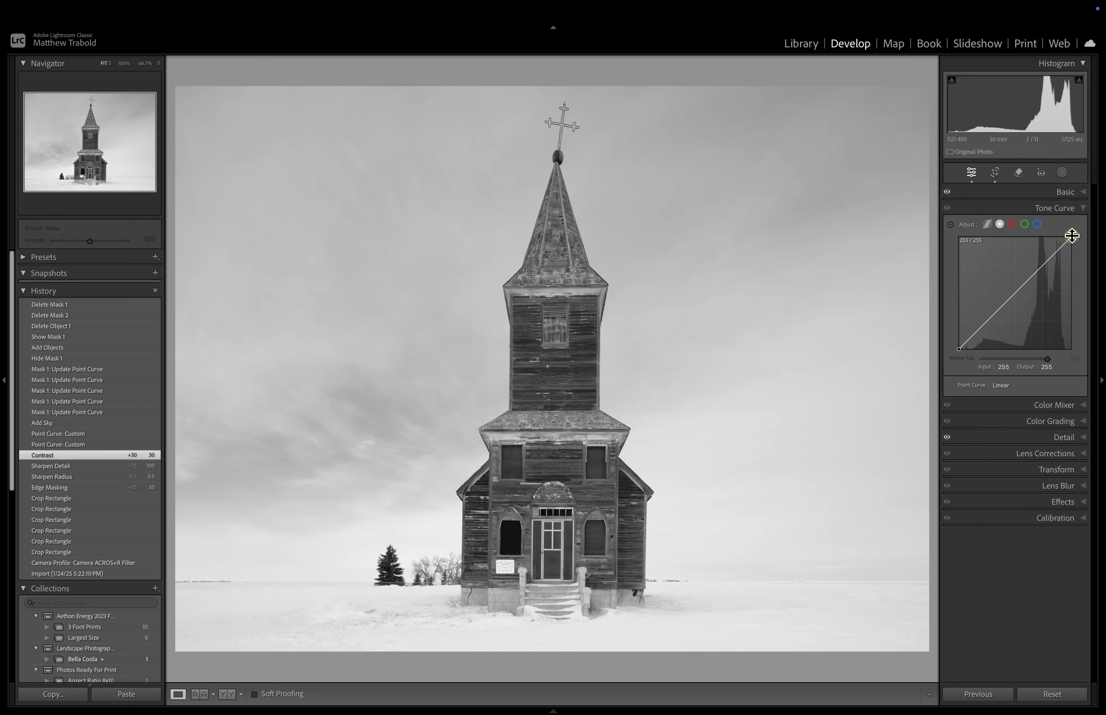
{"action": "mouse_move", "coordinate": [1071, 236]}
{"action": "left_mouse_down"}
{"action": "mouse_move", "coordinate": [987, 225]}
{"action": "mouse_move", "coordinate": [1090, 230]}
{"action": "left_mouse_up"}
{"action": "left_click", "coordinate": [957, 349]}
{"action": "left_click_drag", "start_coordinate": [956, 354], "coordinate": [962, 394]}
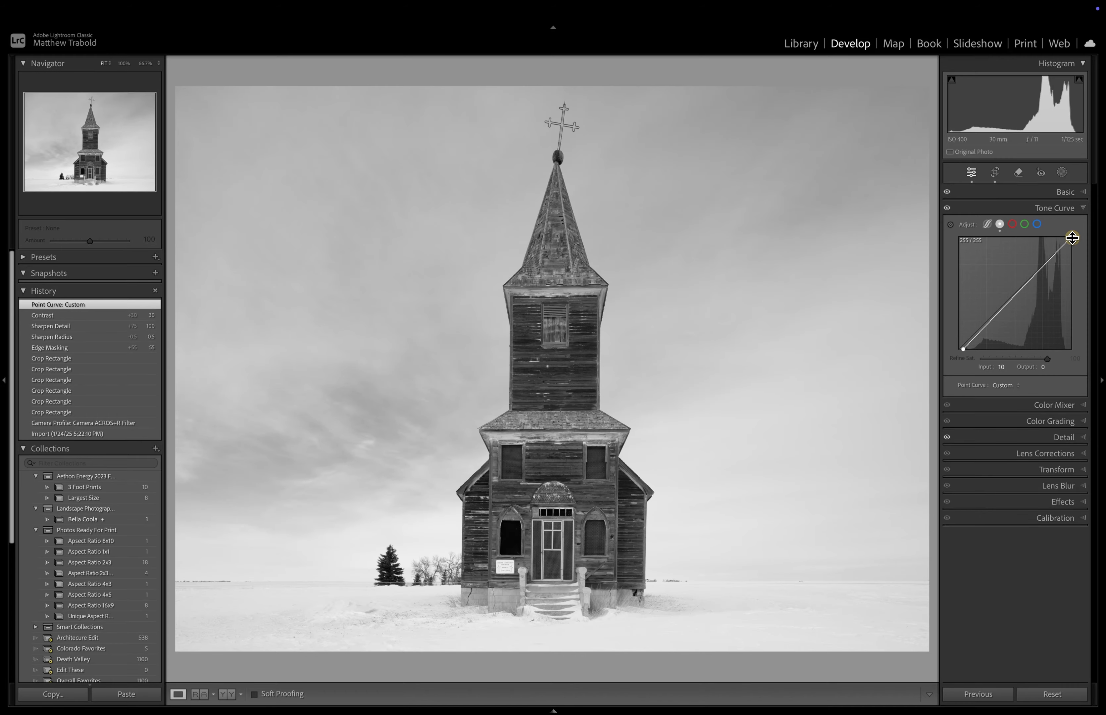
{"action": "left_click_drag", "start_coordinate": [1072, 236], "coordinate": [1067, 234]}
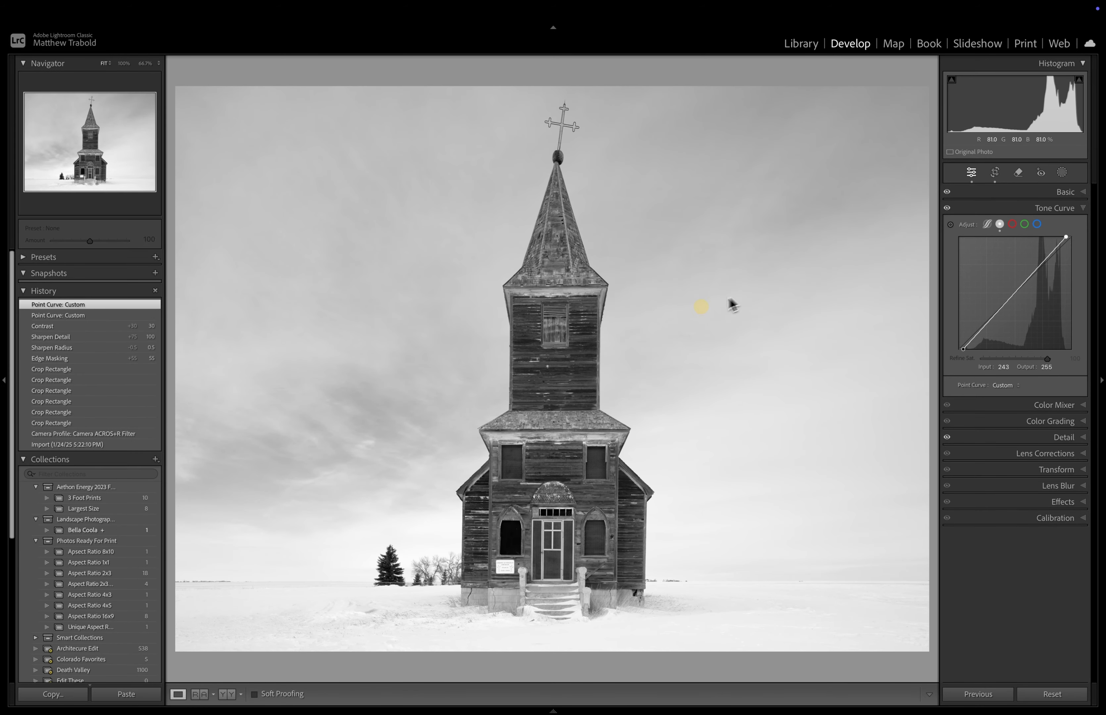
{"action": "key", "text": "super+z"}
{"action": "key", "text": "super+z"}
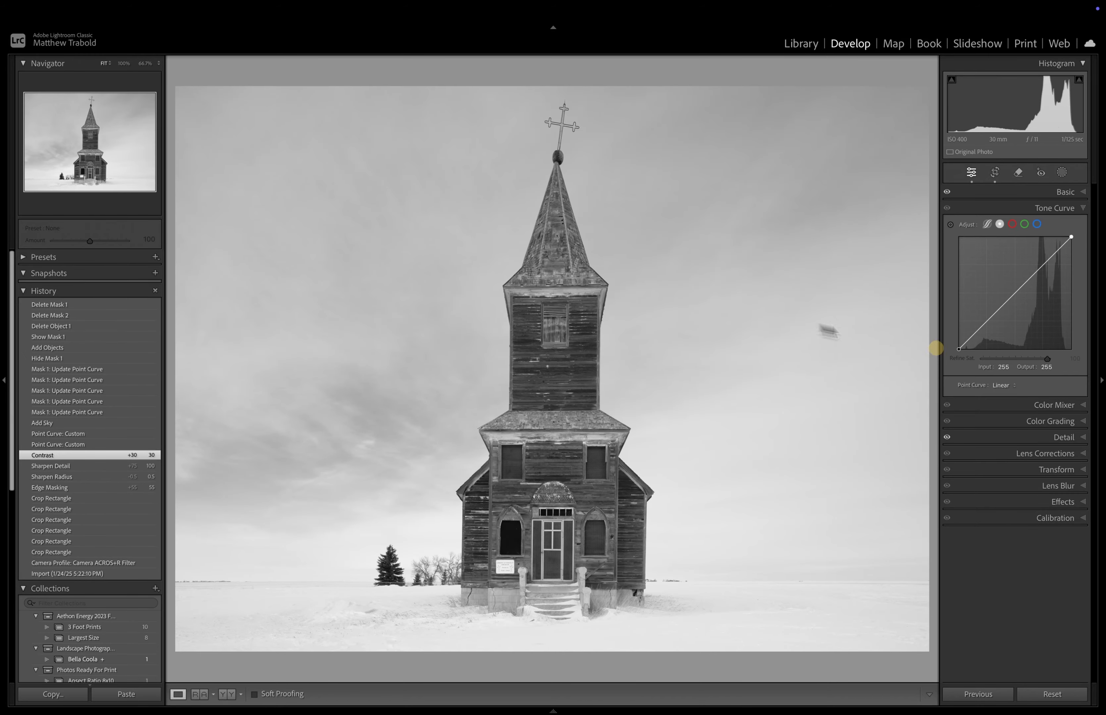
- Try an S-shaped tone curve with control points at 92/62 and 189/210, and delete both points
{"action": "left_click_drag", "start_coordinate": [999, 308], "coordinate": [1000, 323]}
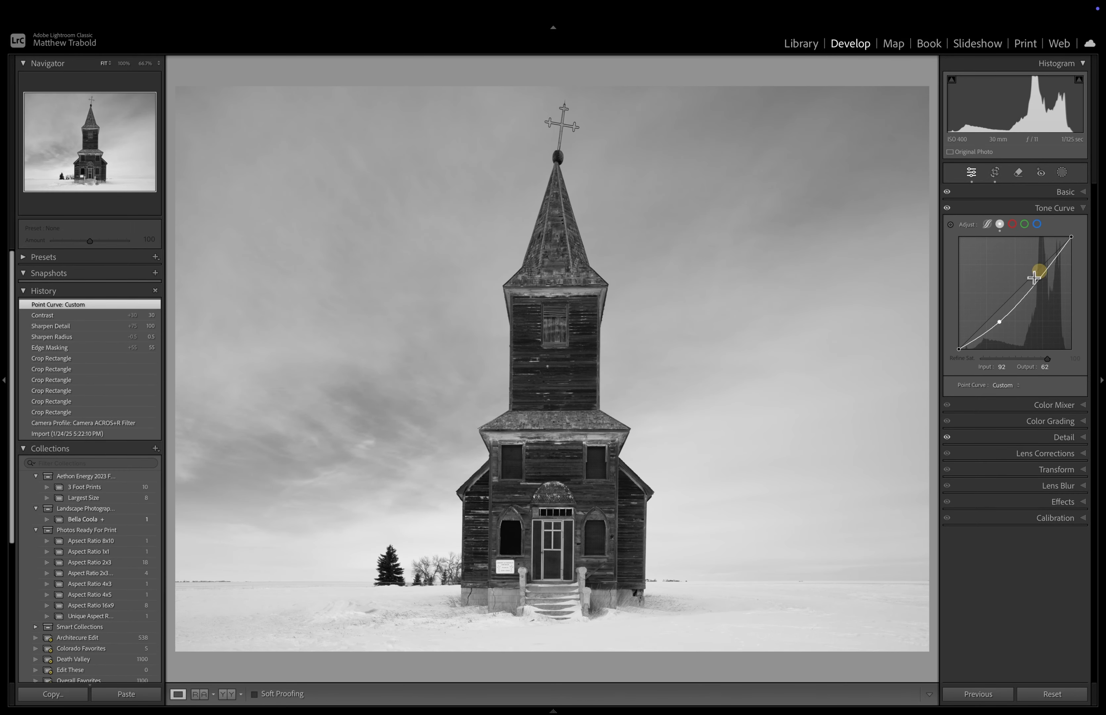
{"action": "left_click_drag", "start_coordinate": [1041, 272], "coordinate": [1043, 258]}
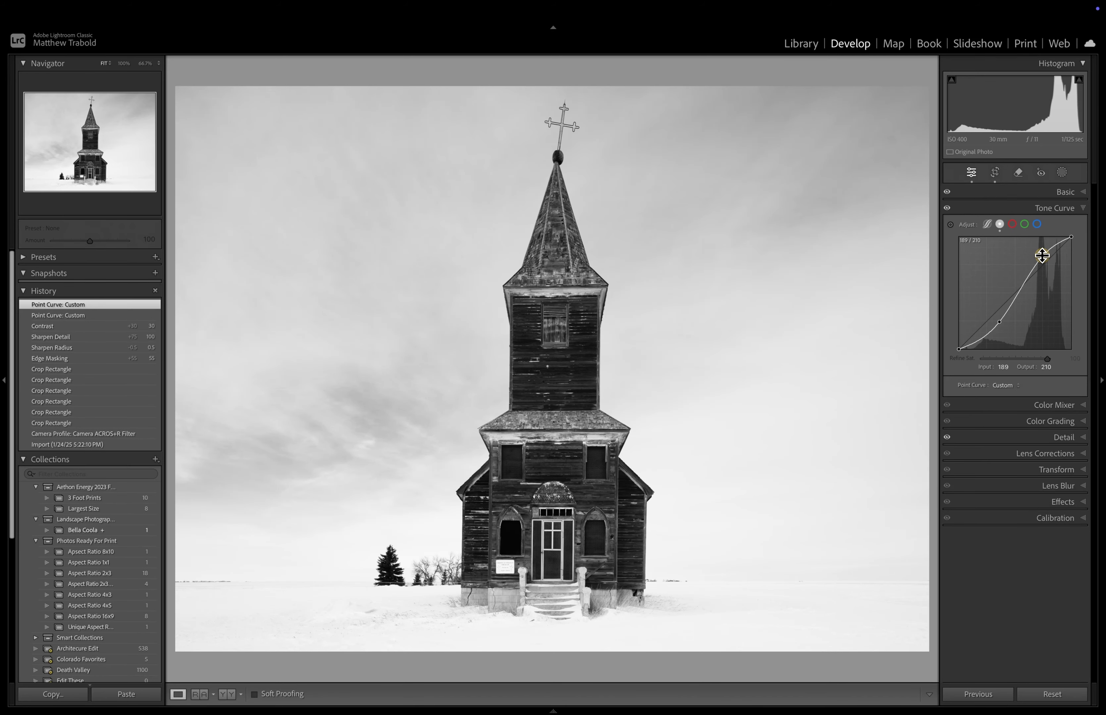
{"action": "right_click", "coordinate": [1041, 255]}
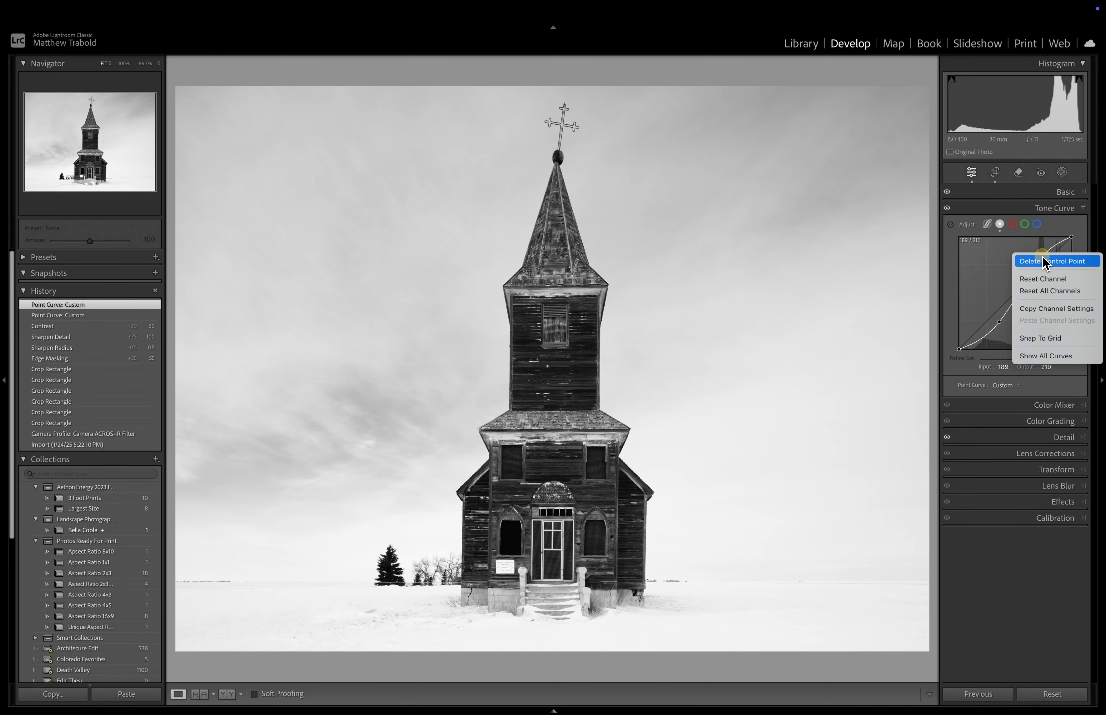
{"action": "left_click", "coordinate": [1046, 259]}
{"action": "right_click", "coordinate": [998, 319]}
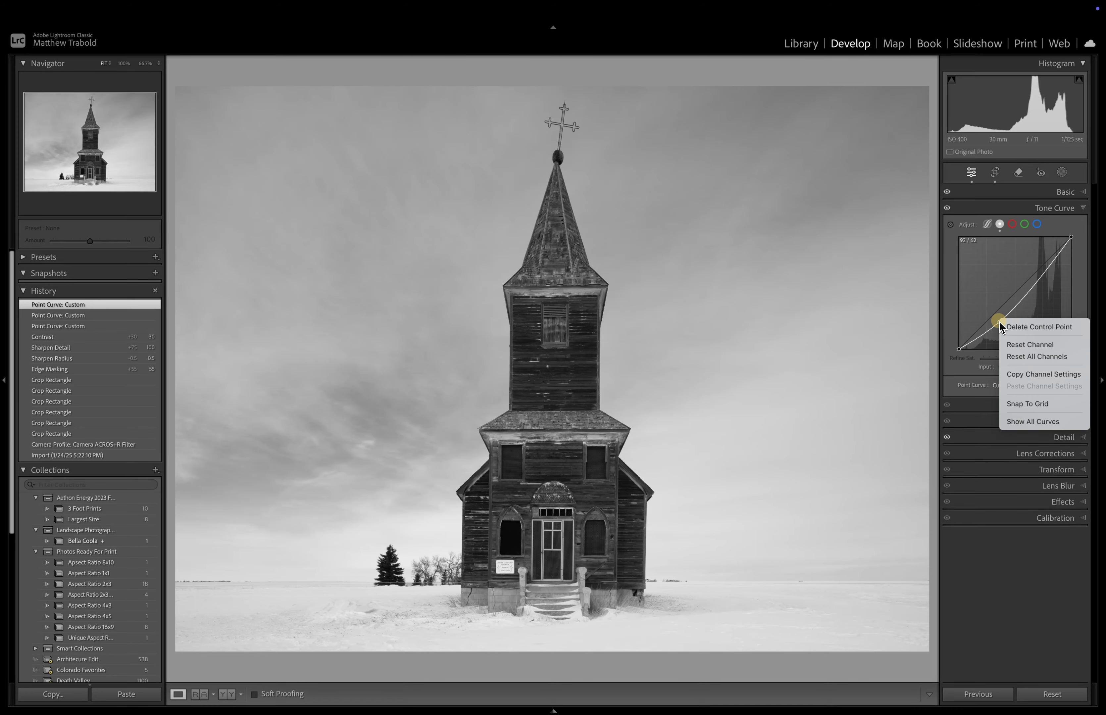
{"action": "left_click", "coordinate": [1007, 325]}
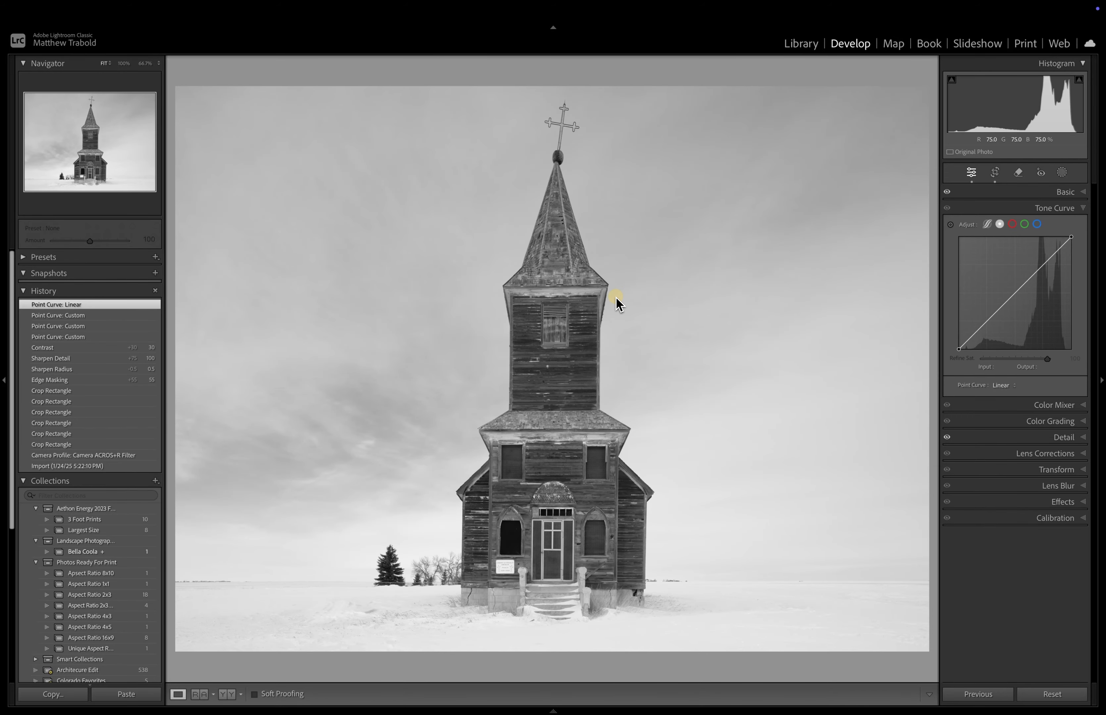
- Undo the trial tone curve edits back to the contrast +30 state
{"action": "key", "text": "super+z"}
{"action": "key", "text": "super+z"}
{"action": "key", "text": "super+z"}
{"action": "key", "text": "super+z"}
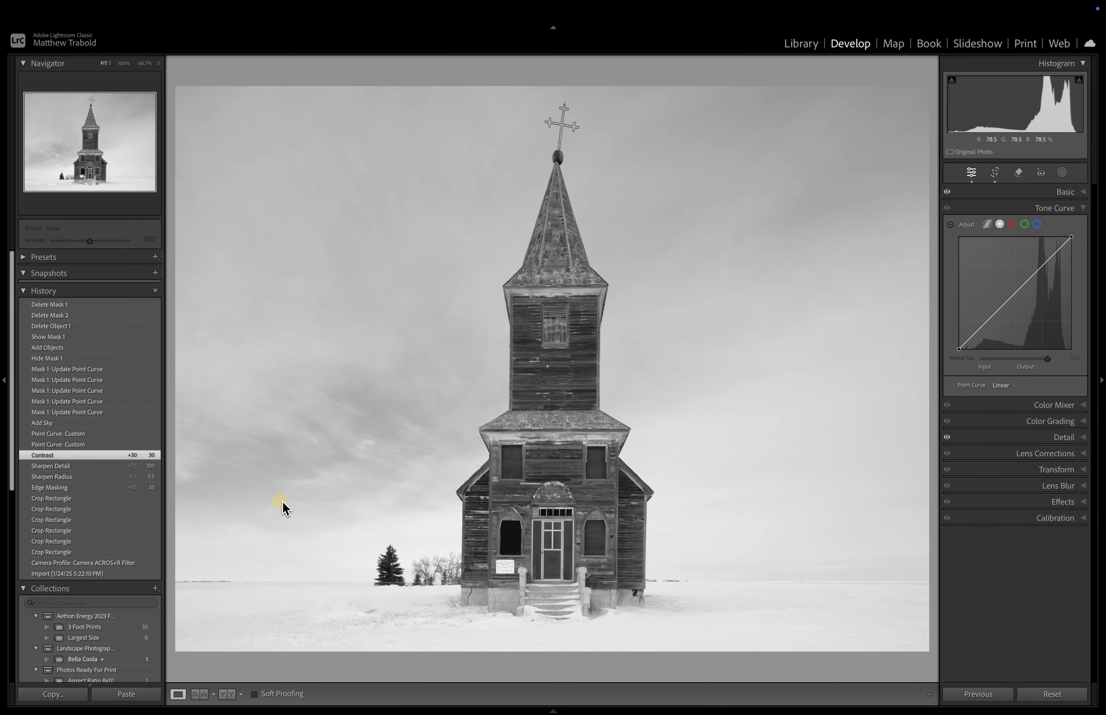
- Restore the final custom point curve and the added sky mask from the edit history, with the masking tools open
{"action": "left_click", "coordinate": [120, 435]}
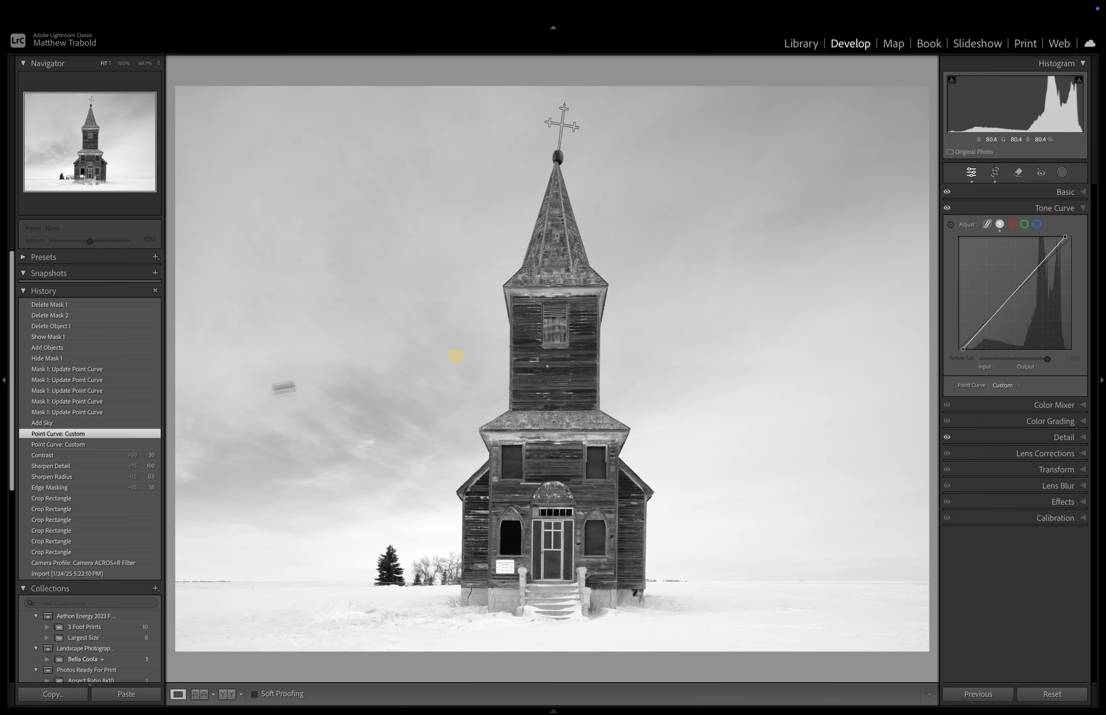
{"action": "left_click", "coordinate": [1064, 173]}
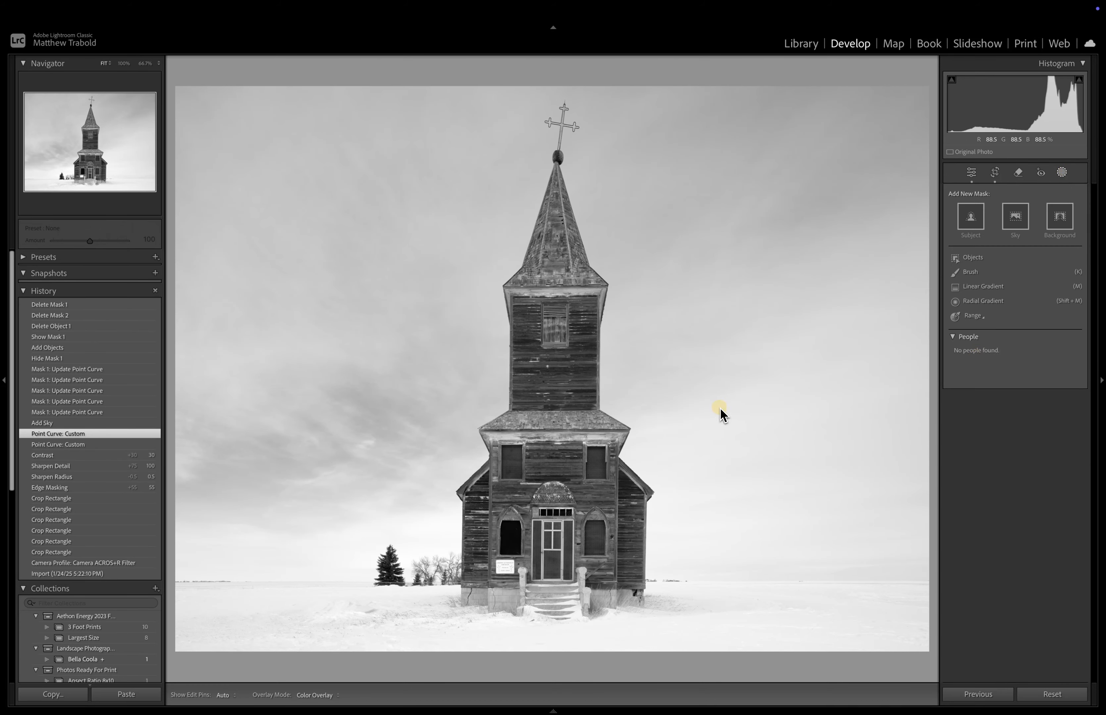
{"action": "left_click", "coordinate": [114, 424]}
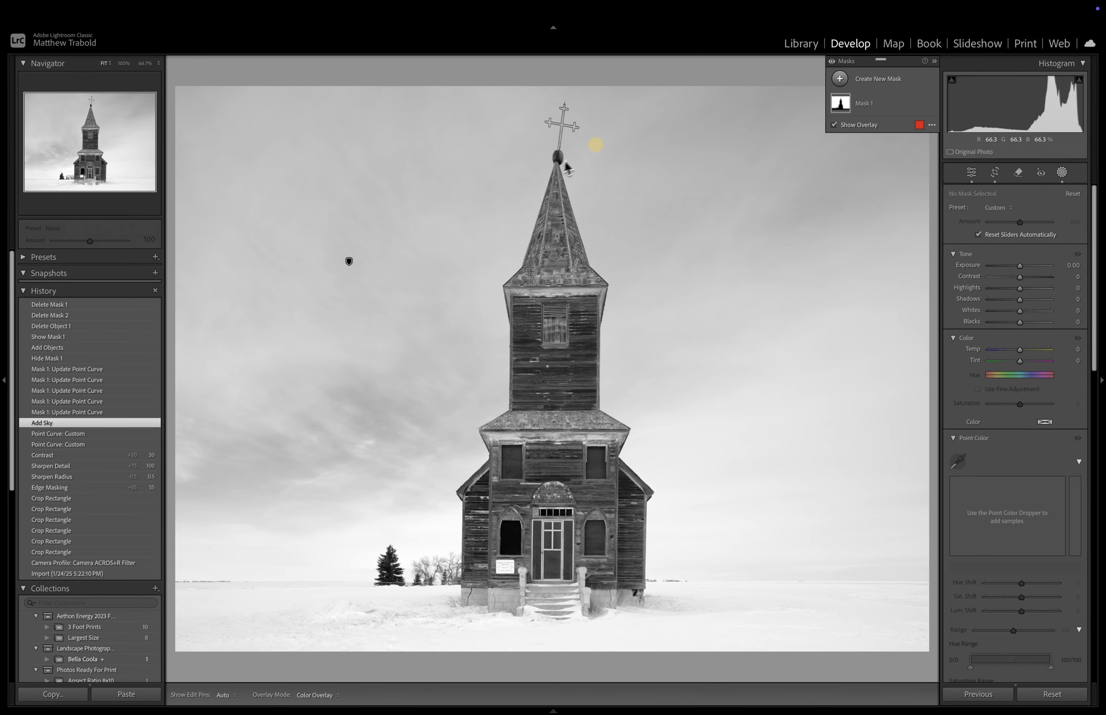
{"action": "mouse_move", "coordinate": [831, 103]}
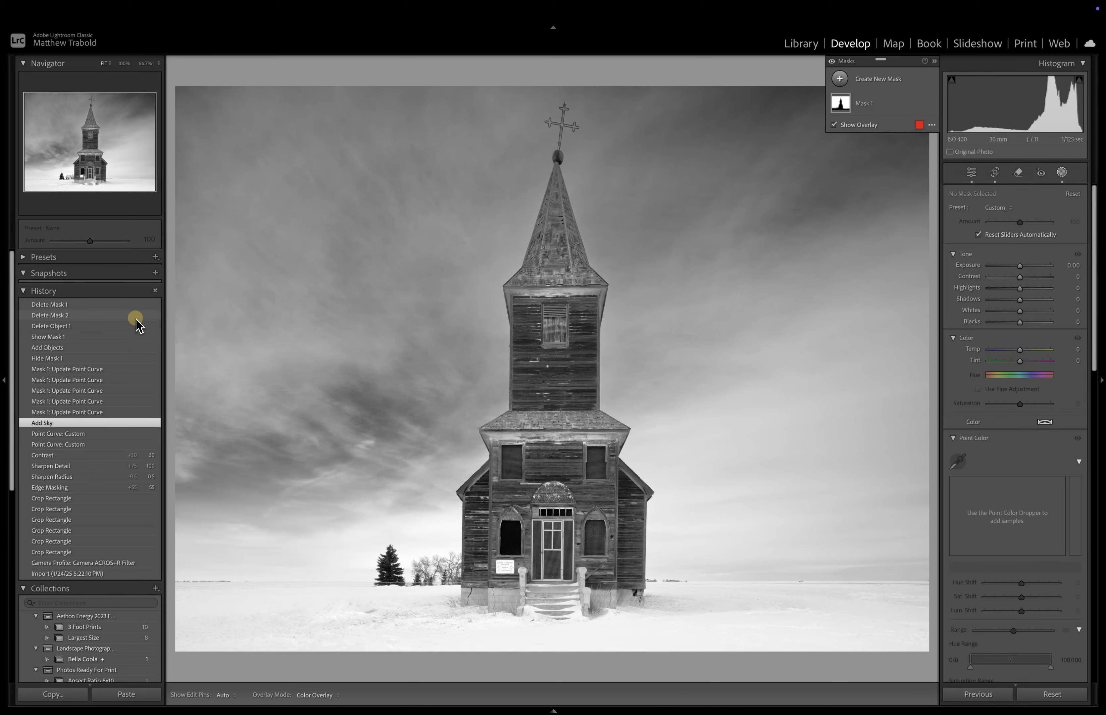
- Leave the masking tools and look up the Edit In options for opening the church photo in Photoshop
{"action": "left_click", "coordinate": [135, 306]}
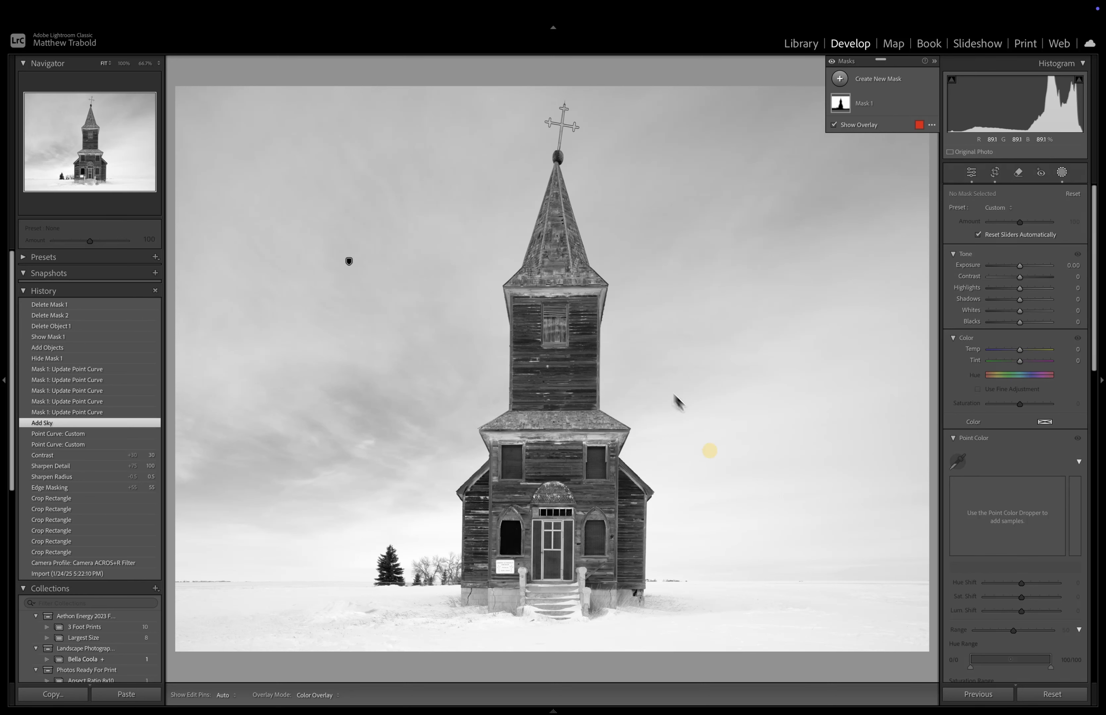
{"action": "left_click", "coordinate": [1062, 175]}
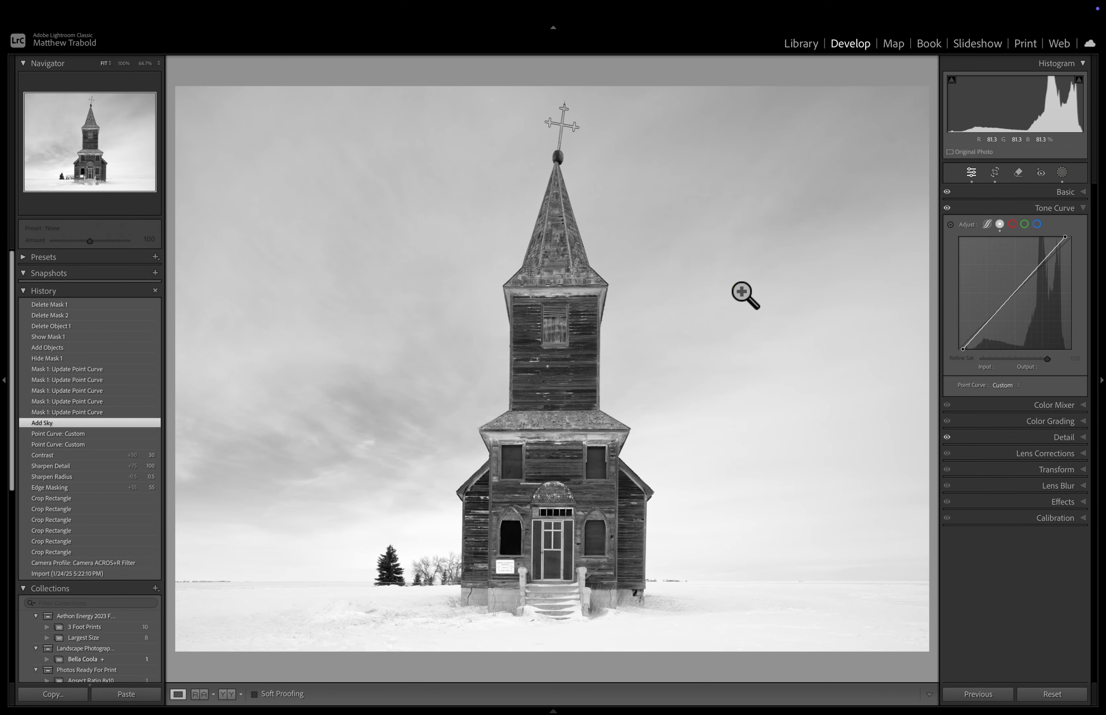
{"action": "right_click", "coordinate": [660, 426]}
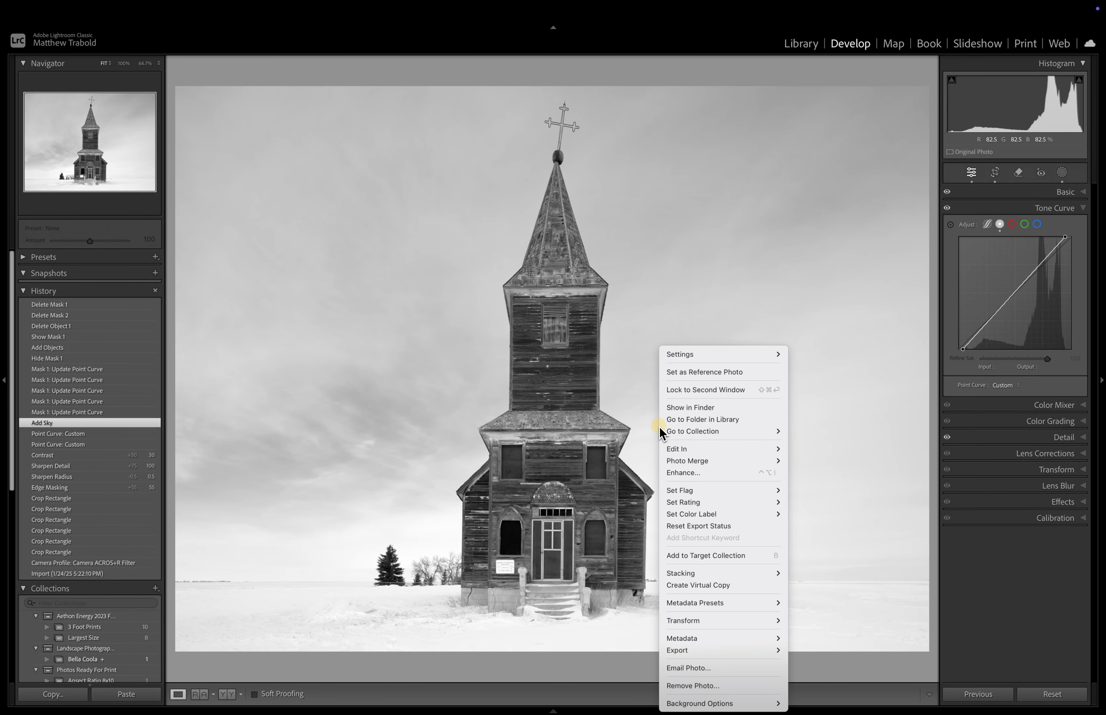
{"action": "mouse_move", "coordinate": [720, 451]}
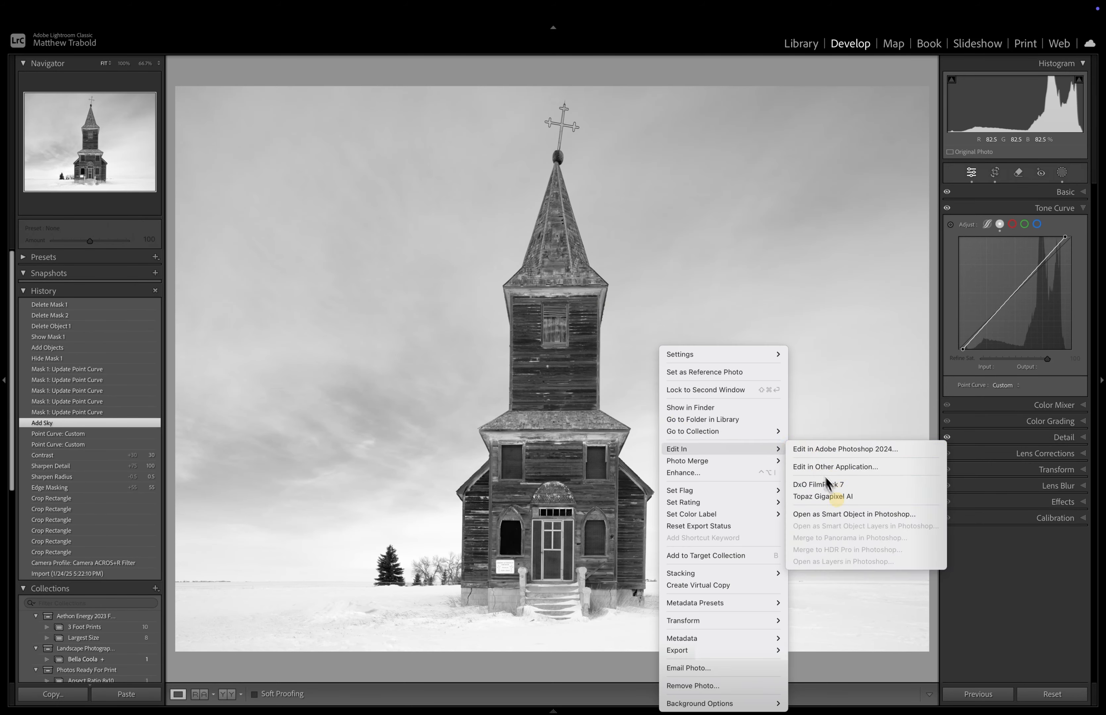
- Switch to the layered 20230606-_DSF7955-Edit.psb in Photoshop and hide every layer above the base photo layer
{"action": "left_click", "coordinate": [1008, 613]}
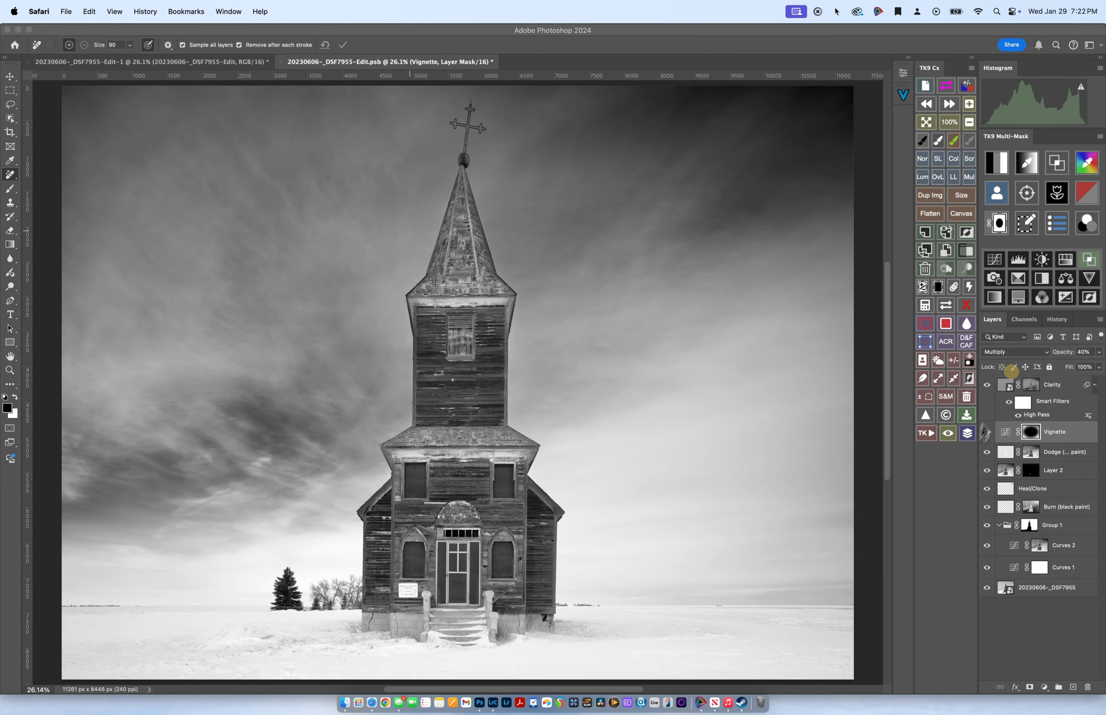
{"action": "mouse_move", "coordinate": [981, 456]}
{"action": "left_mouse_down"}
{"action": "mouse_move", "coordinate": [985, 388]}
{"action": "mouse_move", "coordinate": [987, 569]}
{"action": "left_mouse_up"}
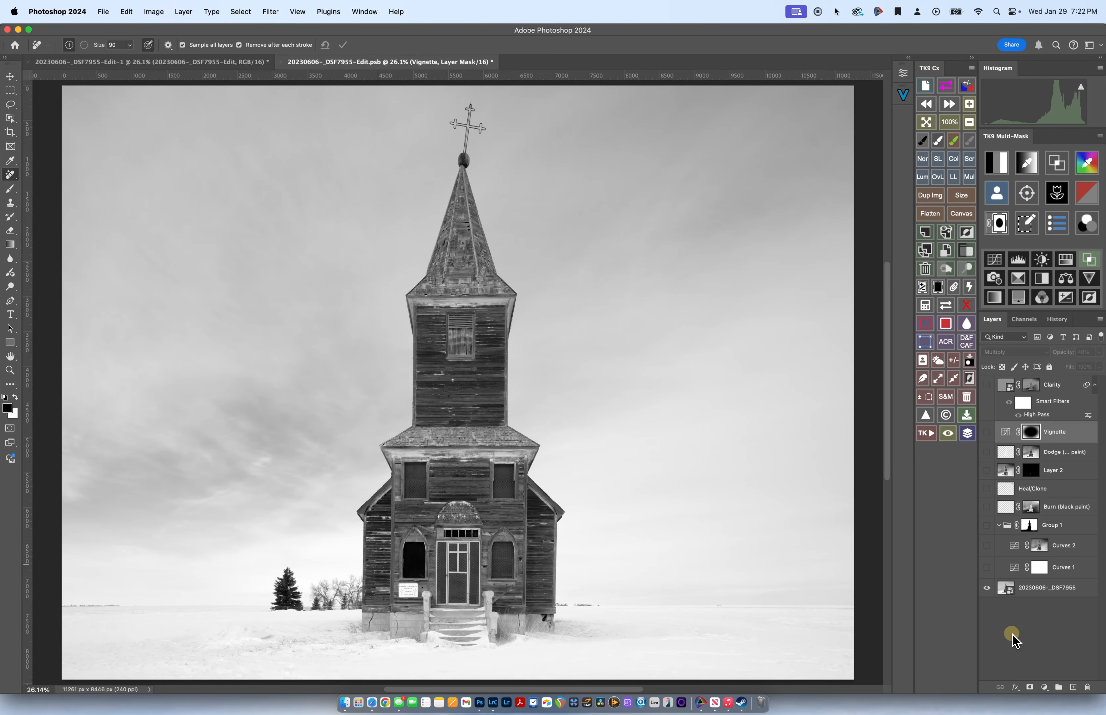
- Review the base smart object's light and detail settings in Camera Raw and cancel out of it
{"action": "left_click", "coordinate": [1004, 589]}
{"action": "double_click", "coordinate": [1005, 589]}
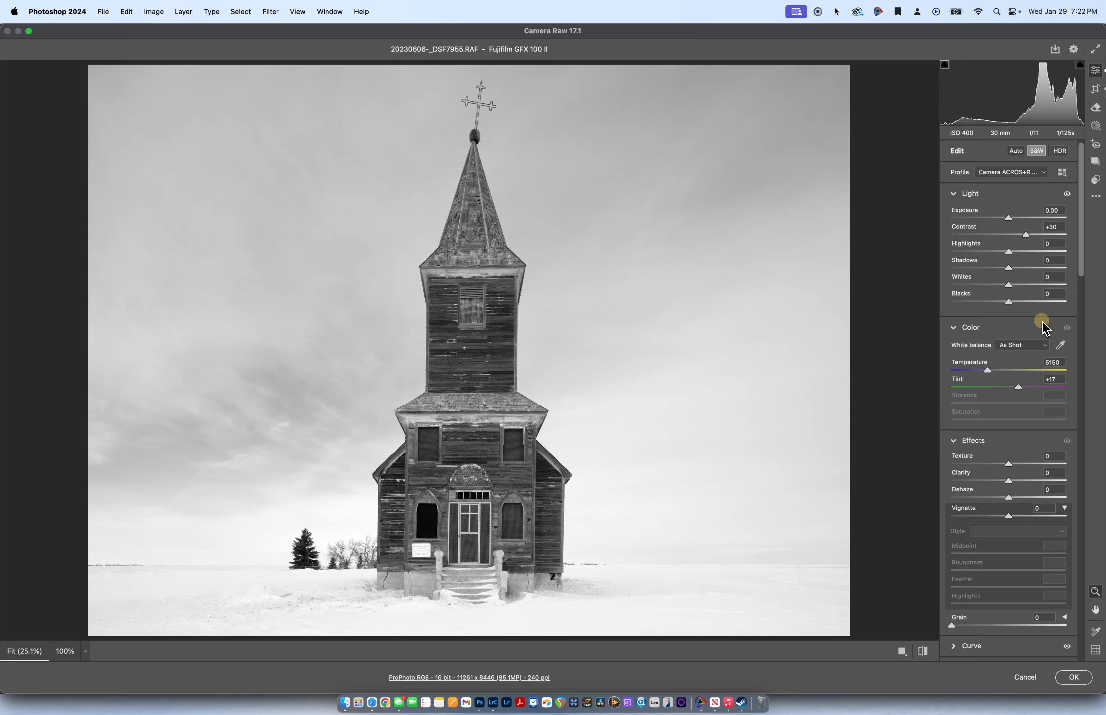
{"action": "scroll", "coordinate": [1041, 322], "scroll_direction": "down", "scroll_amount": 15}
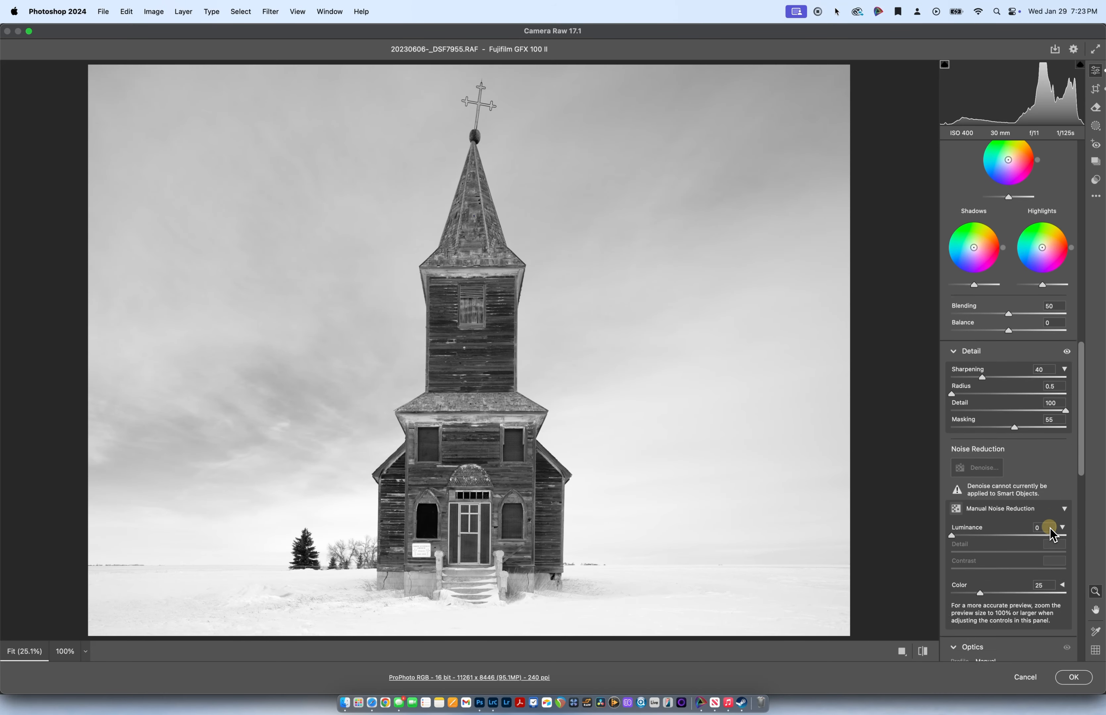
{"action": "scroll", "coordinate": [1052, 535], "scroll_direction": "down", "scroll_amount": 2}
{"action": "left_click", "coordinate": [1026, 677]}
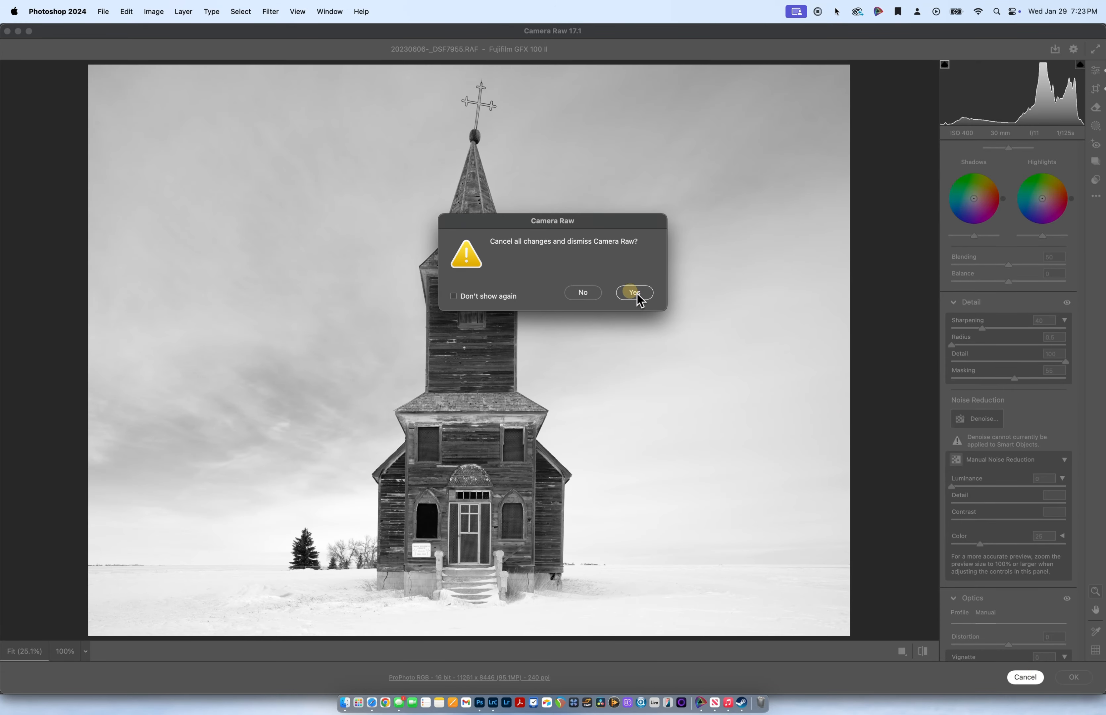
{"action": "left_click", "coordinate": [649, 288]}
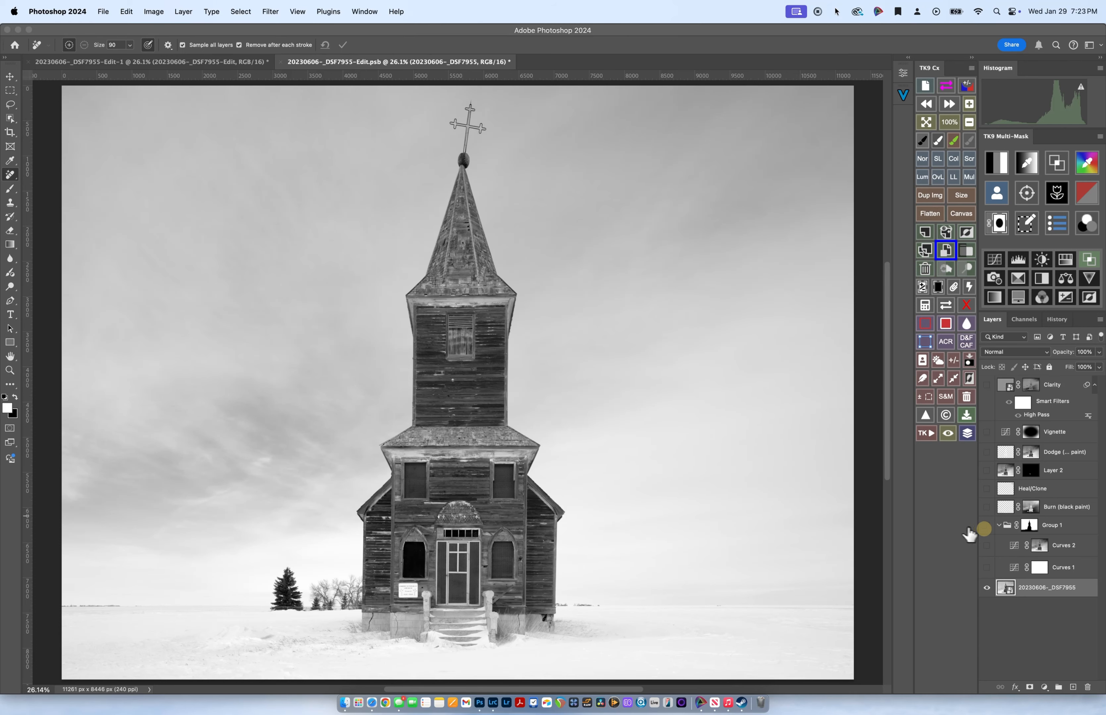
- Show Group 1, view its layer mask on its own, and return to the normal image view
{"action": "left_click", "coordinate": [986, 525]}
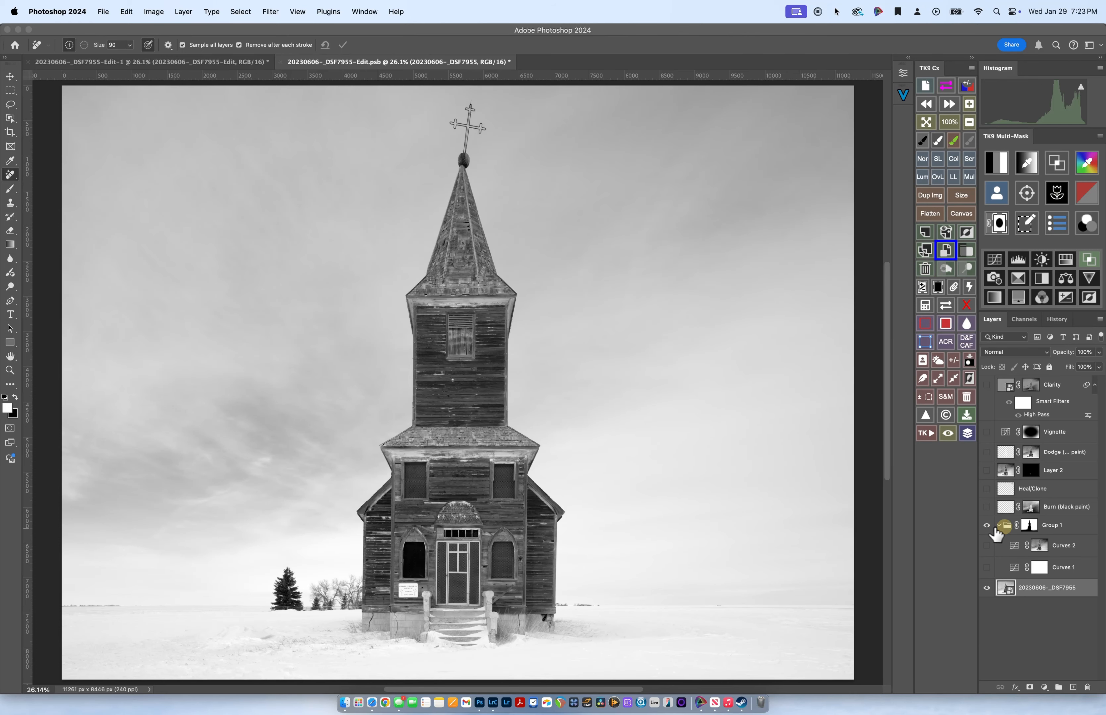
{"action": "left_click", "coordinate": [1028, 527], "text": "alt"}
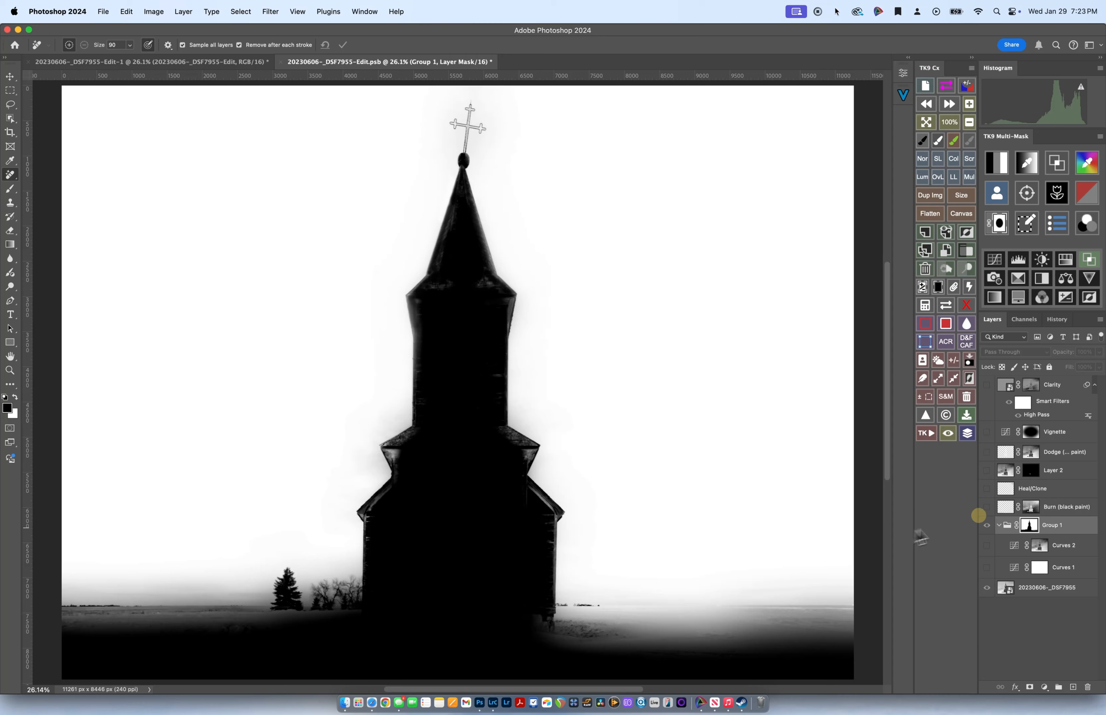
{"action": "left_click", "coordinate": [986, 525]}
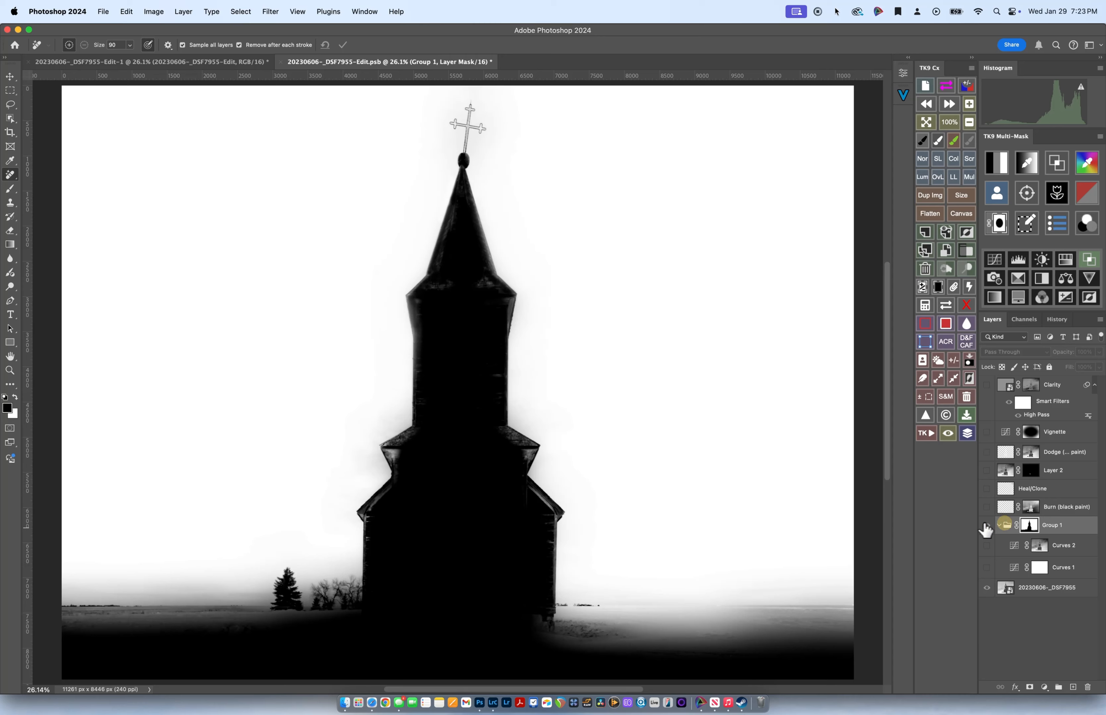
{"action": "left_click", "coordinate": [1030, 530], "text": "alt"}
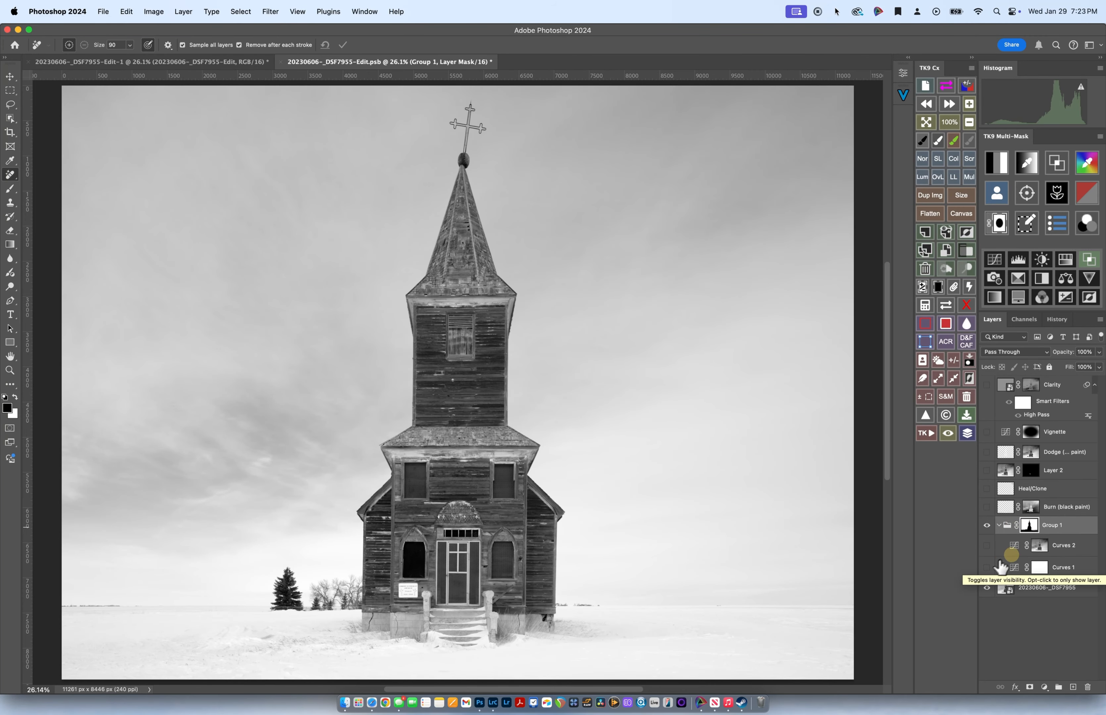
- Show the Curves 1 layer and inspect its curve settings
{"action": "left_click", "coordinate": [986, 568]}
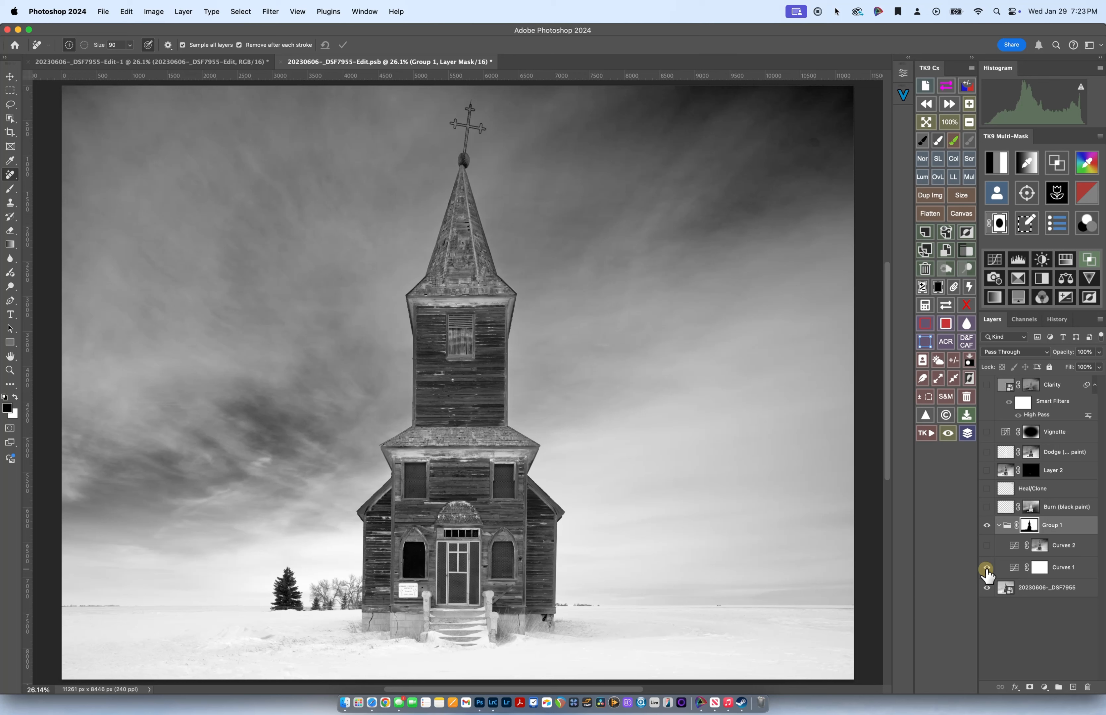
{"action": "double_click", "coordinate": [1014, 568]}
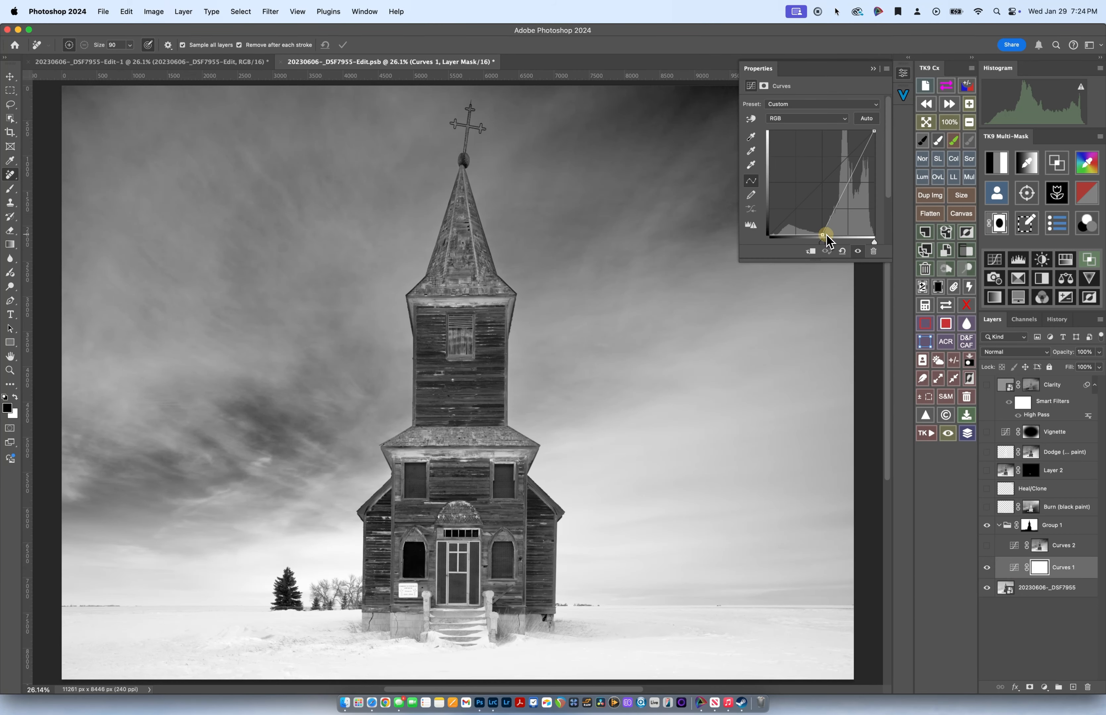
{"action": "left_click", "coordinate": [873, 69]}
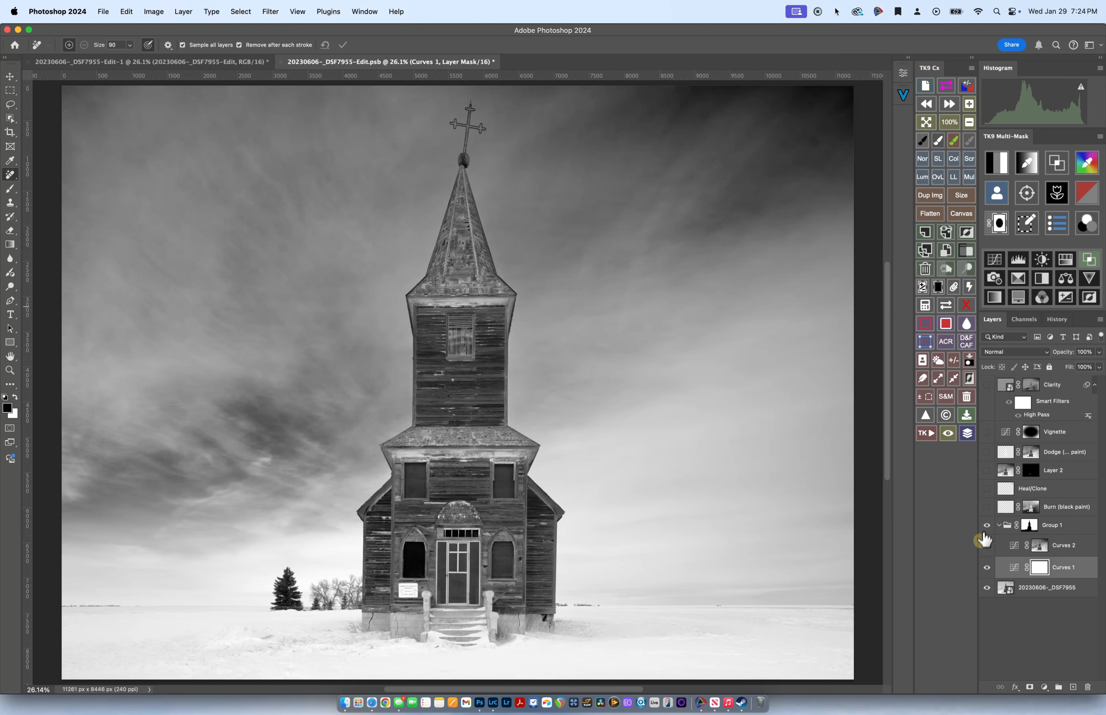
- Show the Curves 2 layer and inspect its curve settings
{"action": "left_click", "coordinate": [986, 549]}
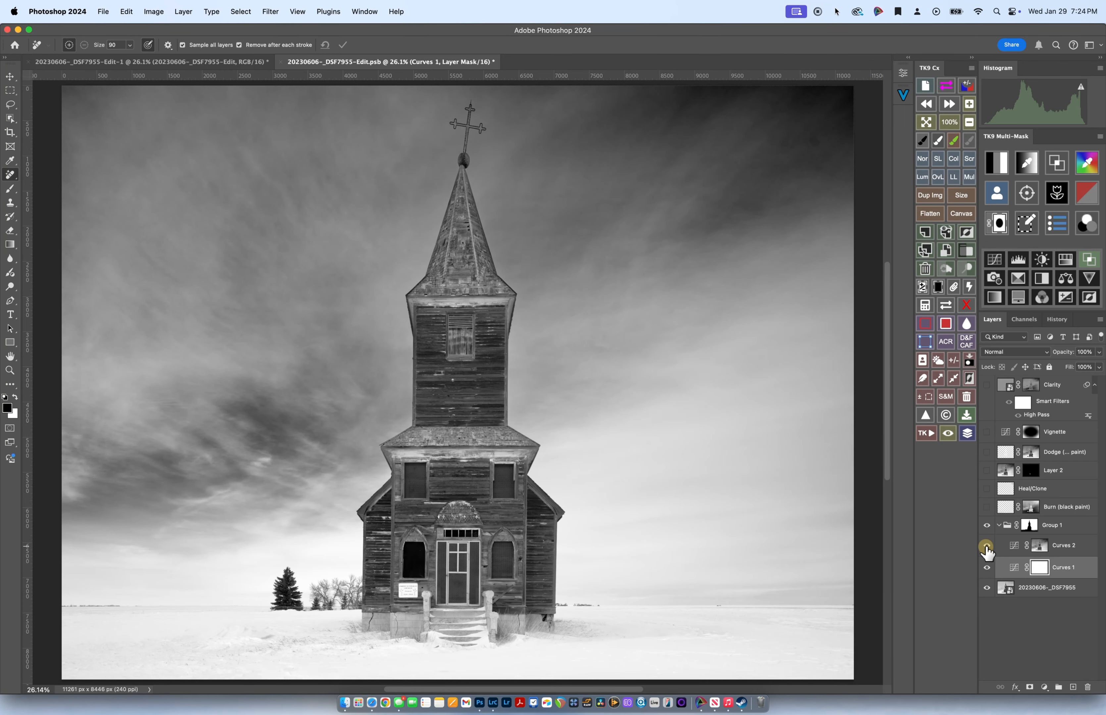
{"action": "double_click", "coordinate": [1014, 546]}
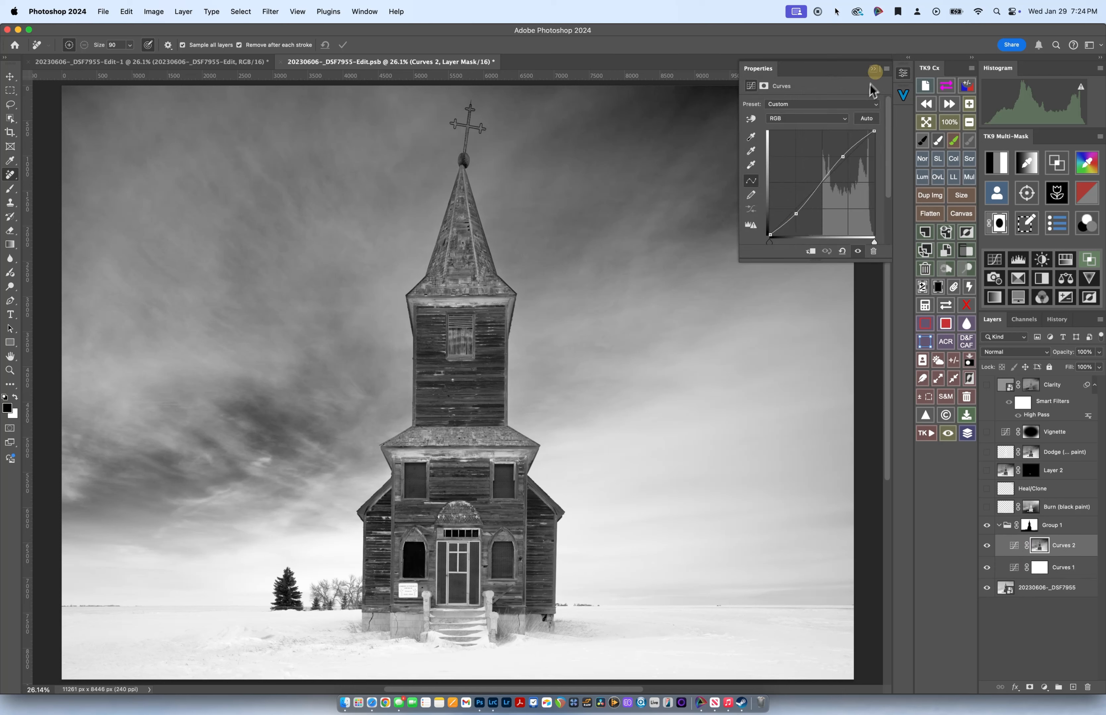
{"action": "left_click", "coordinate": [873, 69]}
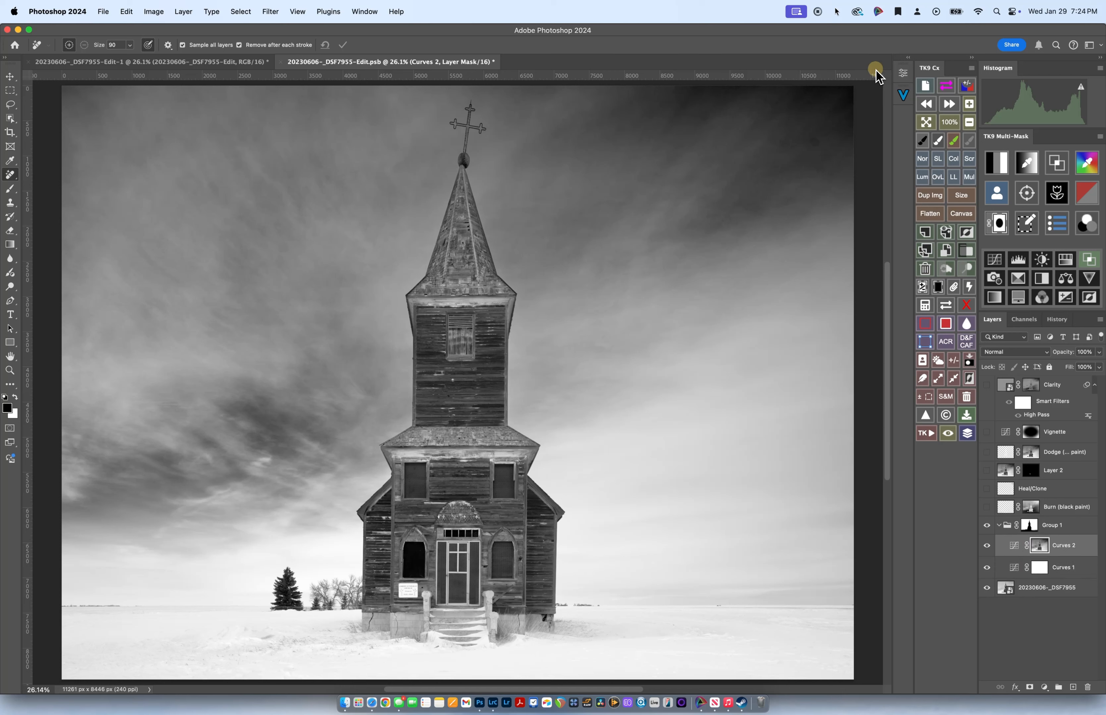
- Show the Burn (black paint) and Heal/Clone layers, checking the spot removal in the upper-right sky up close
{"action": "left_click", "coordinate": [988, 507]}
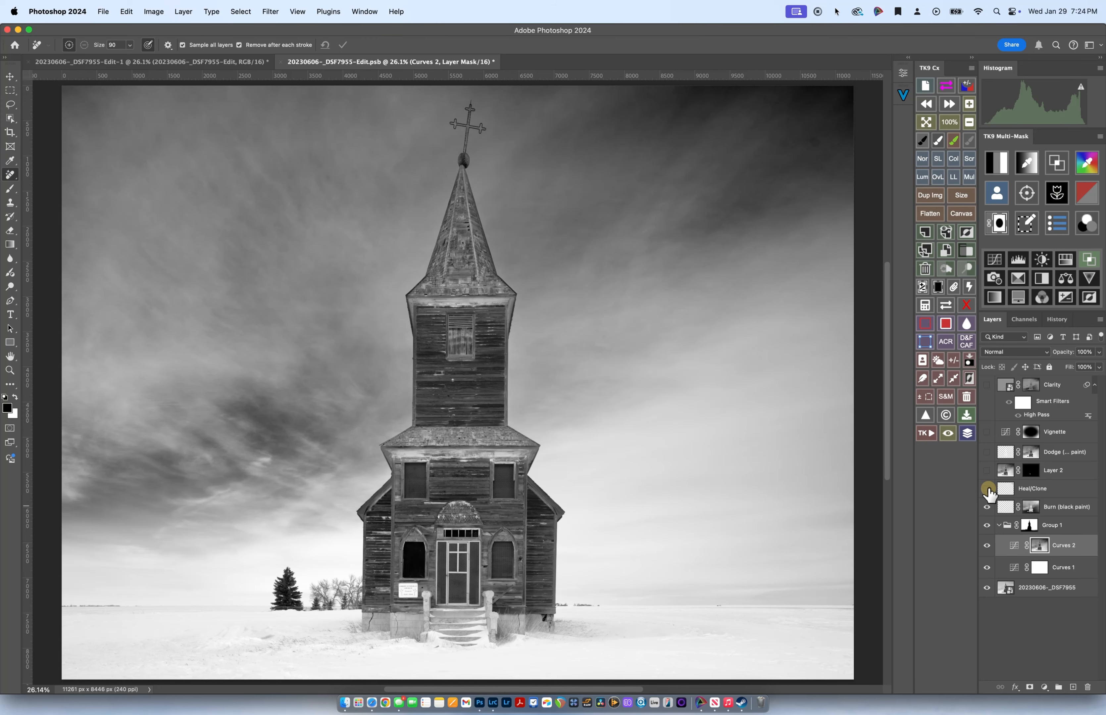
{"action": "scroll", "coordinate": [847, 167], "scroll_direction": "up", "scroll_amount": 5}
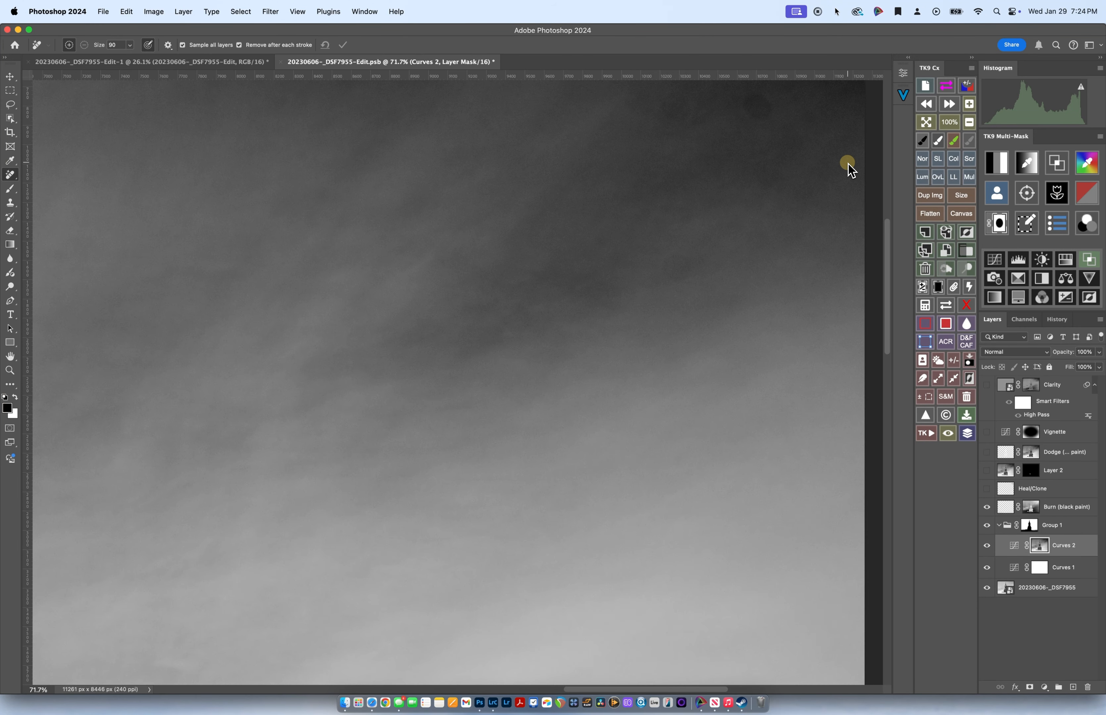
{"action": "key", "text": "space"}
{"action": "left_click_drag", "start_coordinate": [809, 160], "coordinate": [804, 333]}
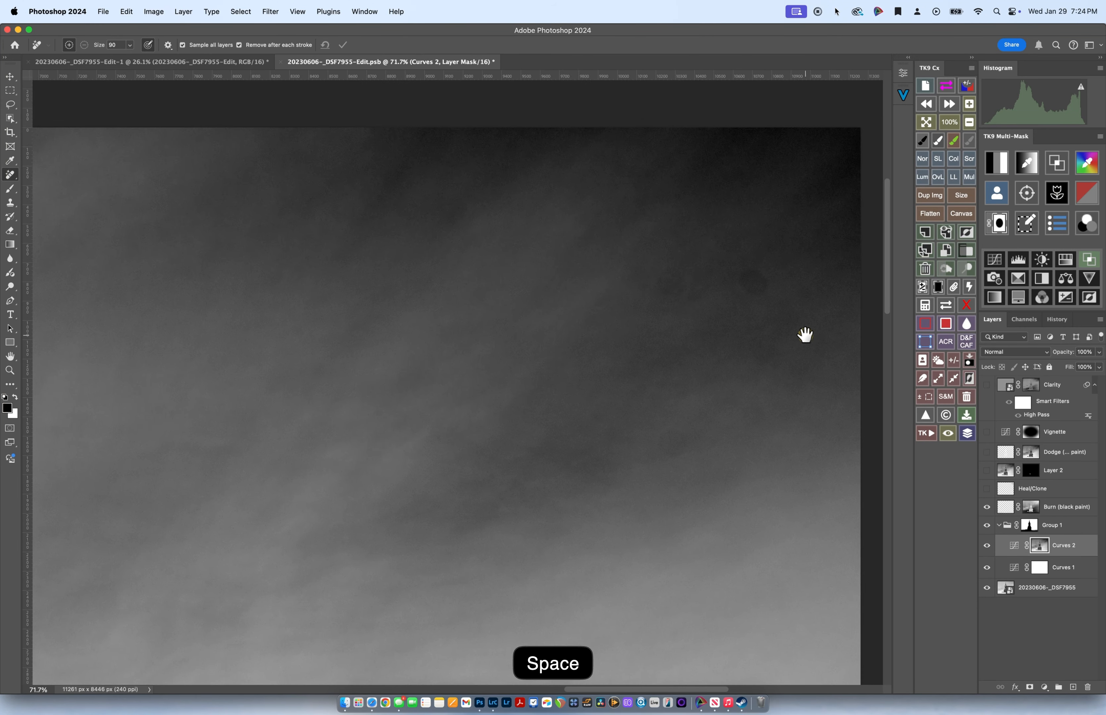
{"action": "left_click", "coordinate": [987, 490]}
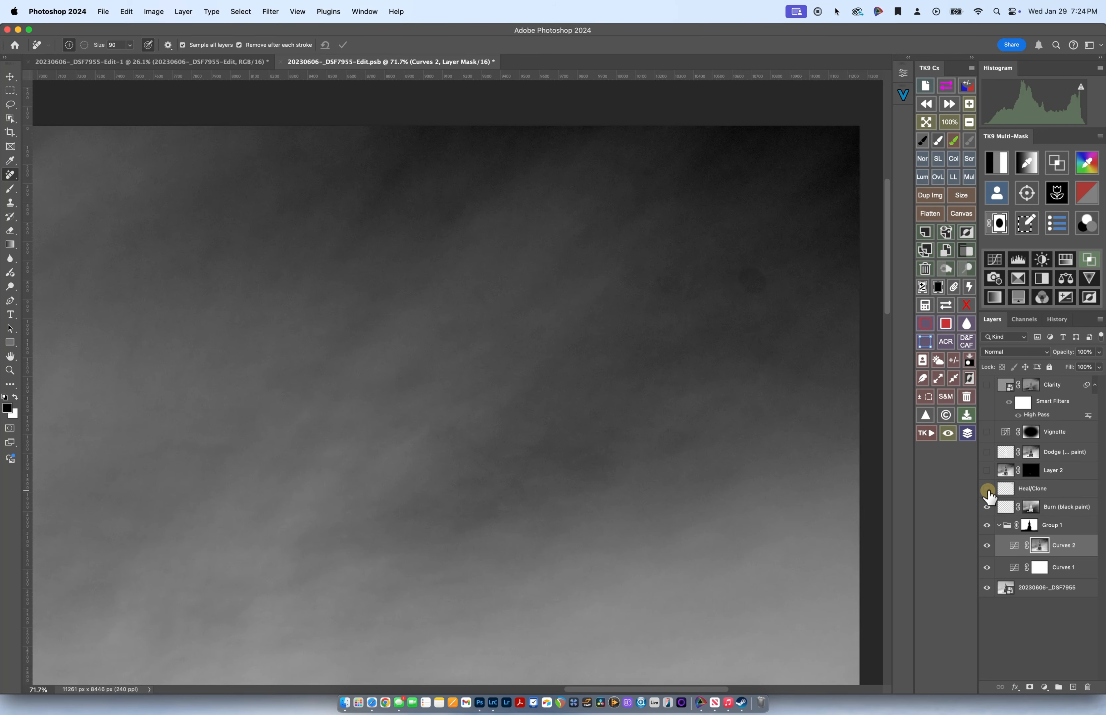
{"action": "scroll", "coordinate": [681, 460], "scroll_direction": "down", "scroll_amount": 5}
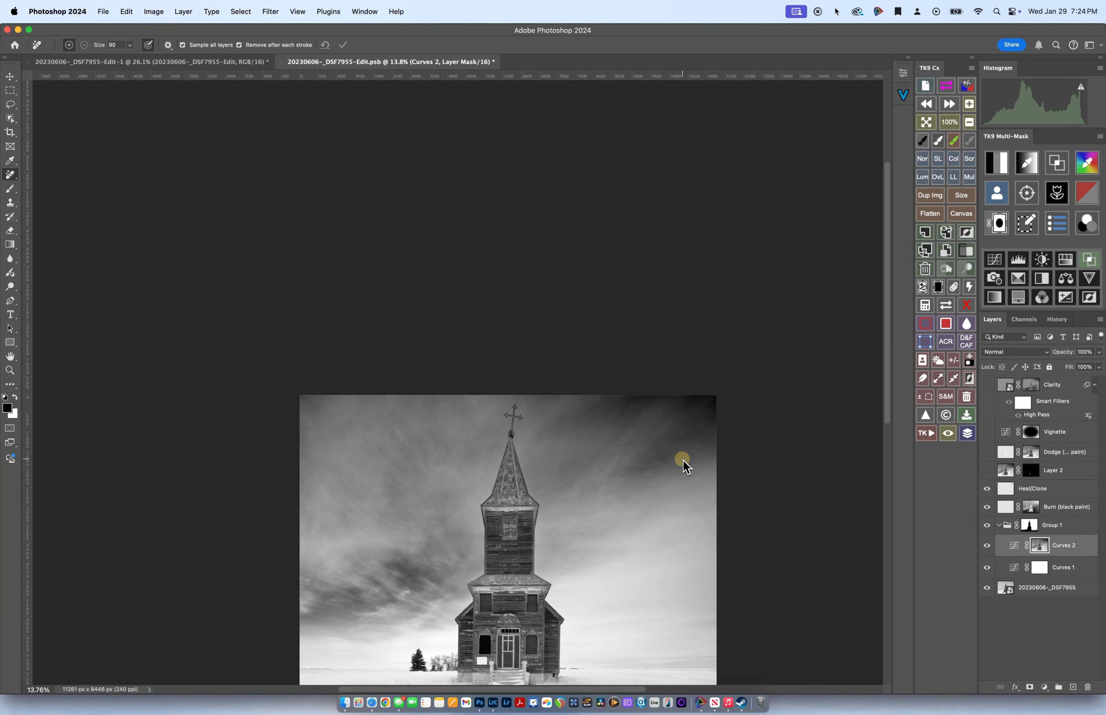
{"action": "left_click", "coordinate": [926, 124]}
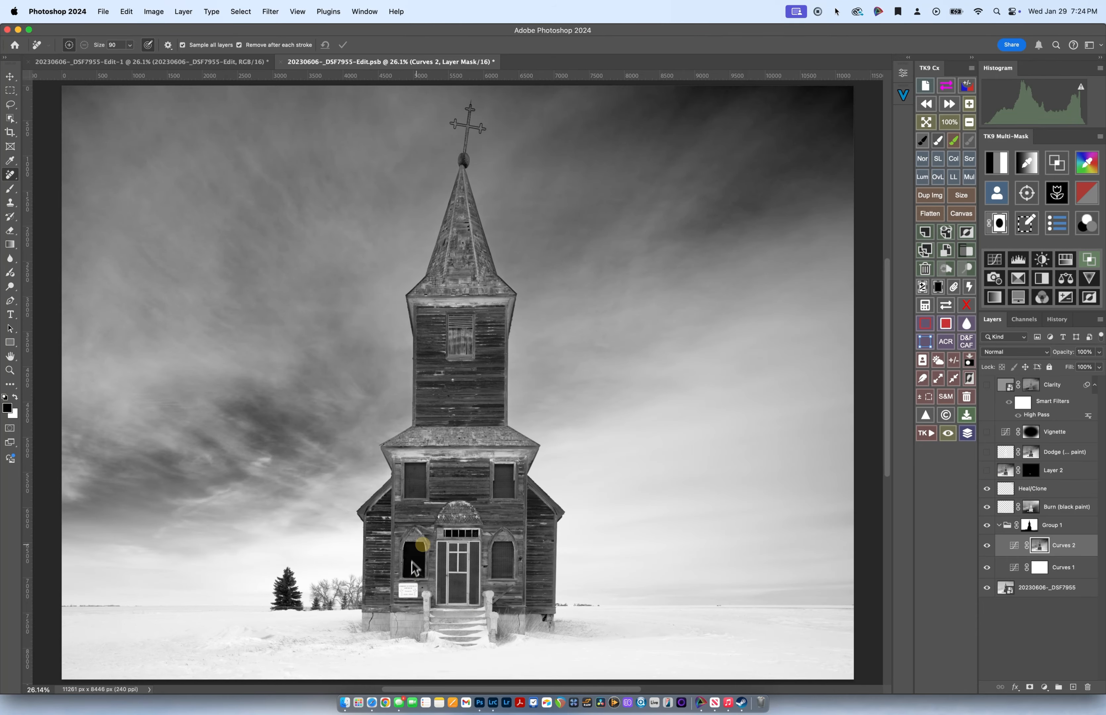
- Examine the dark arched window beside the church door up close and show Layer 2, which replaces its screen
{"action": "scroll", "coordinate": [426, 571], "scroll_direction": "up", "scroll_amount": 10}
{"action": "scroll", "coordinate": [426, 570], "scroll_direction": "down", "scroll_amount": 2}
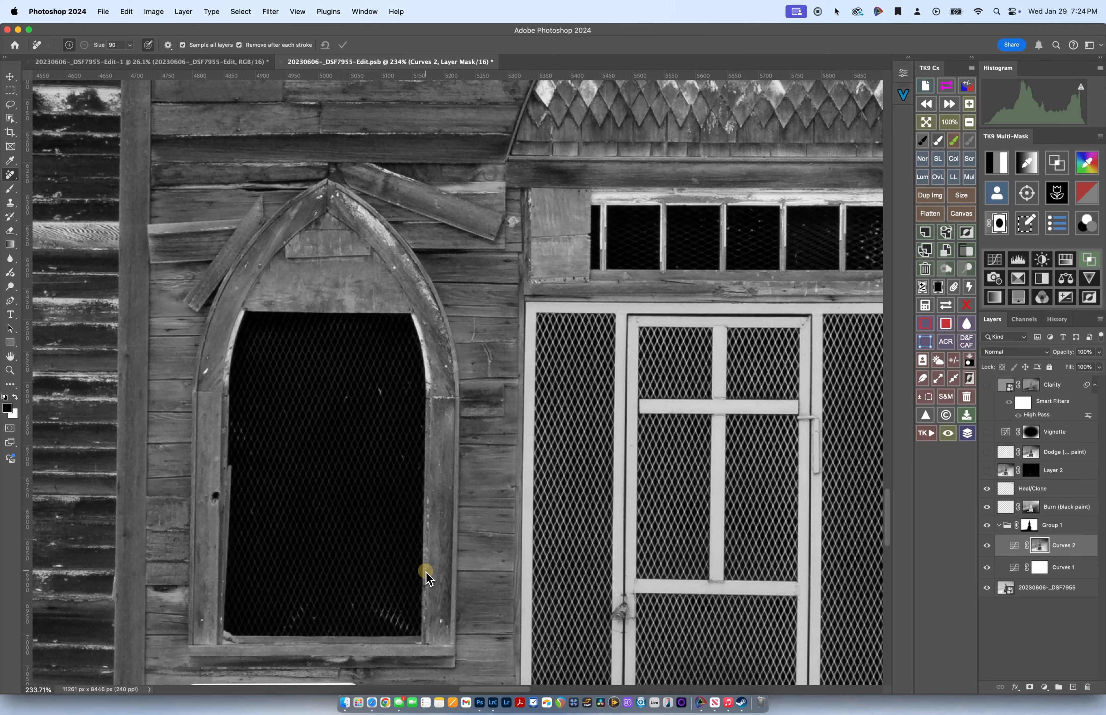
{"action": "scroll", "coordinate": [426, 570], "scroll_direction": "down", "scroll_amount": 6}
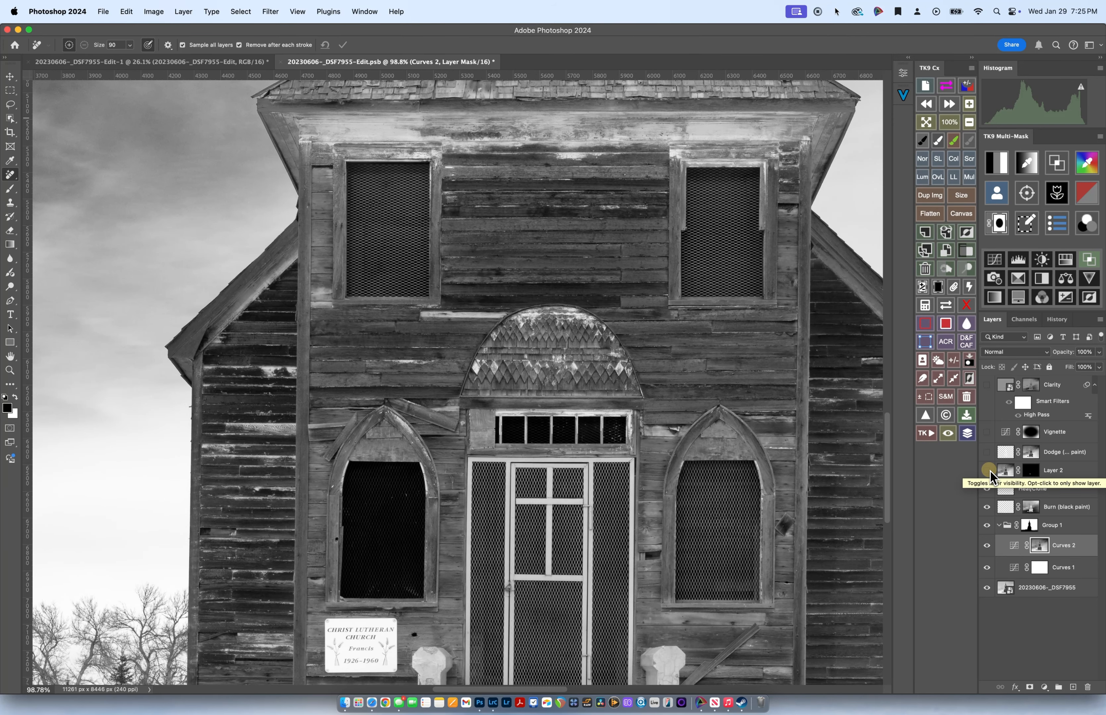
{"action": "key", "text": "space"}
{"action": "left_click_drag", "start_coordinate": [815, 482], "coordinate": [723, 426]}
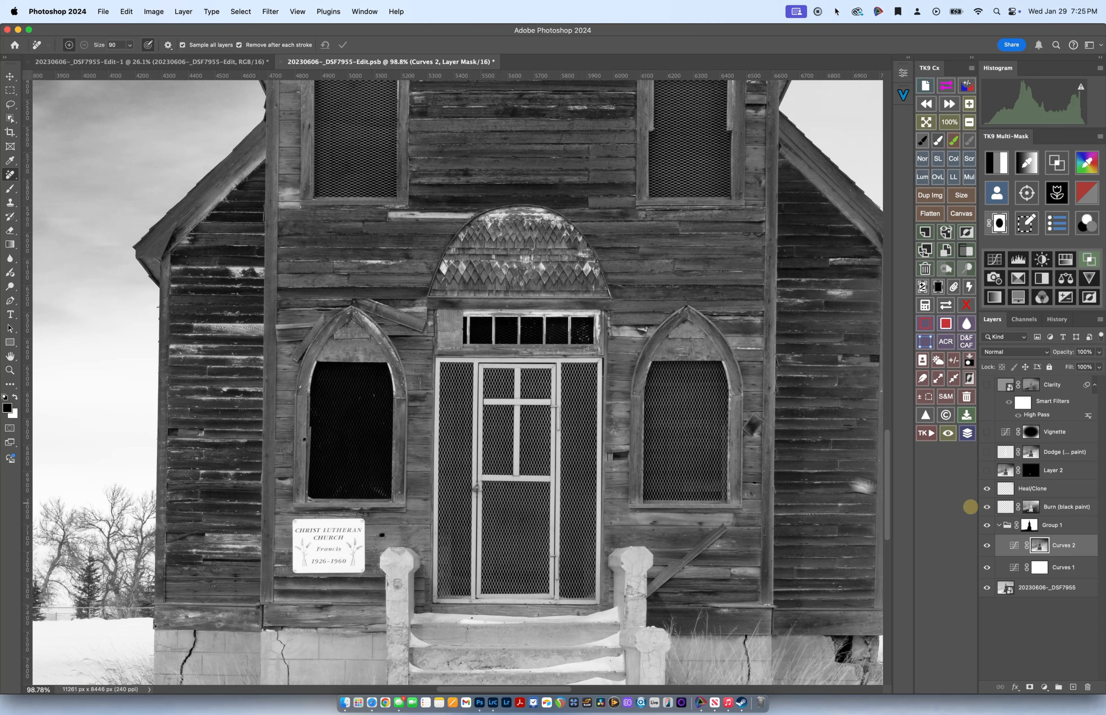
{"action": "left_click", "coordinate": [987, 470]}
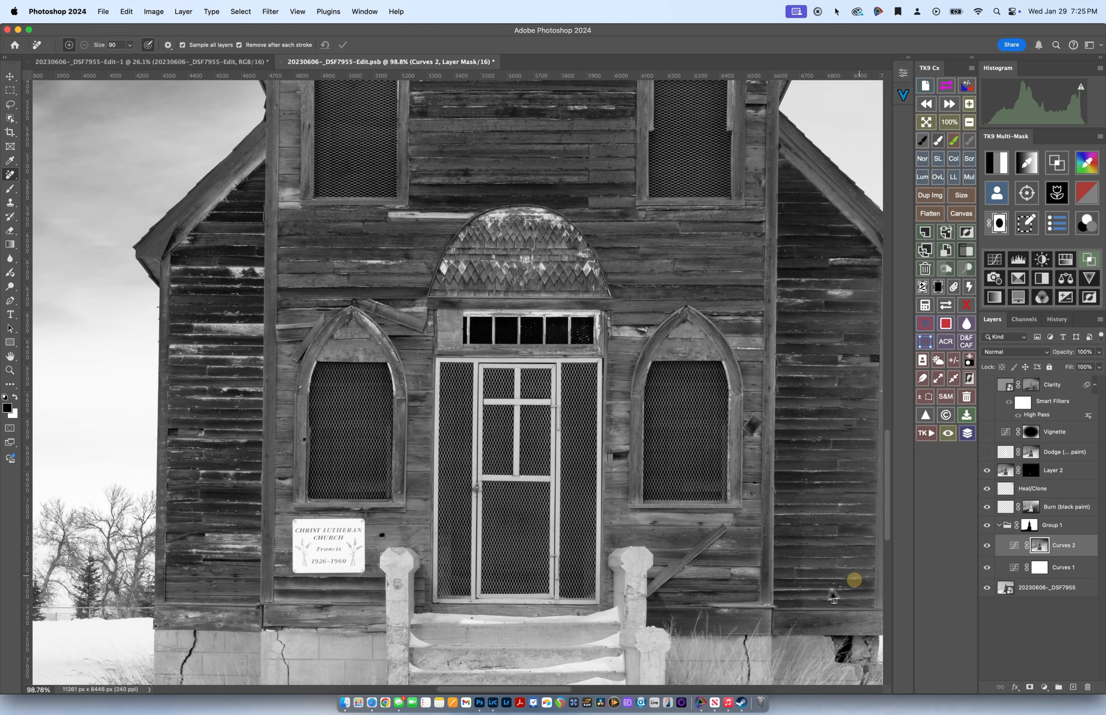
- View Layer 2's mask on its own, return to the image, and hide Layer 2 to compare the arched window
{"action": "left_click", "coordinate": [1033, 473], "text": "alt"}
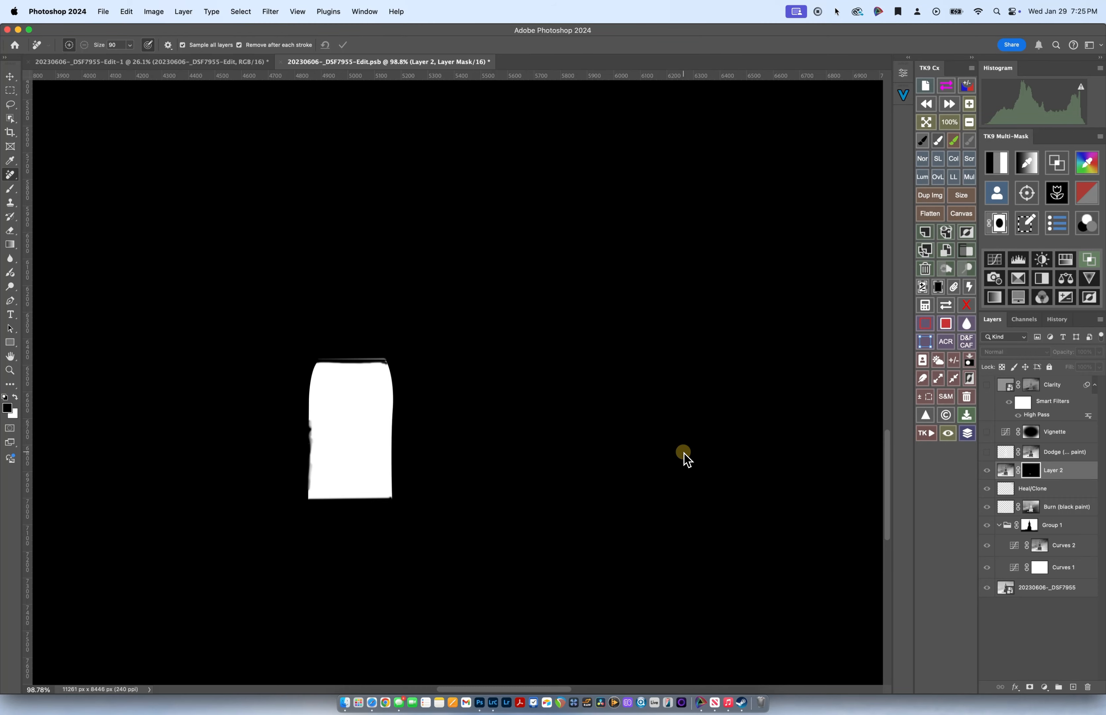
{"action": "left_click", "coordinate": [1032, 471], "text": "alt"}
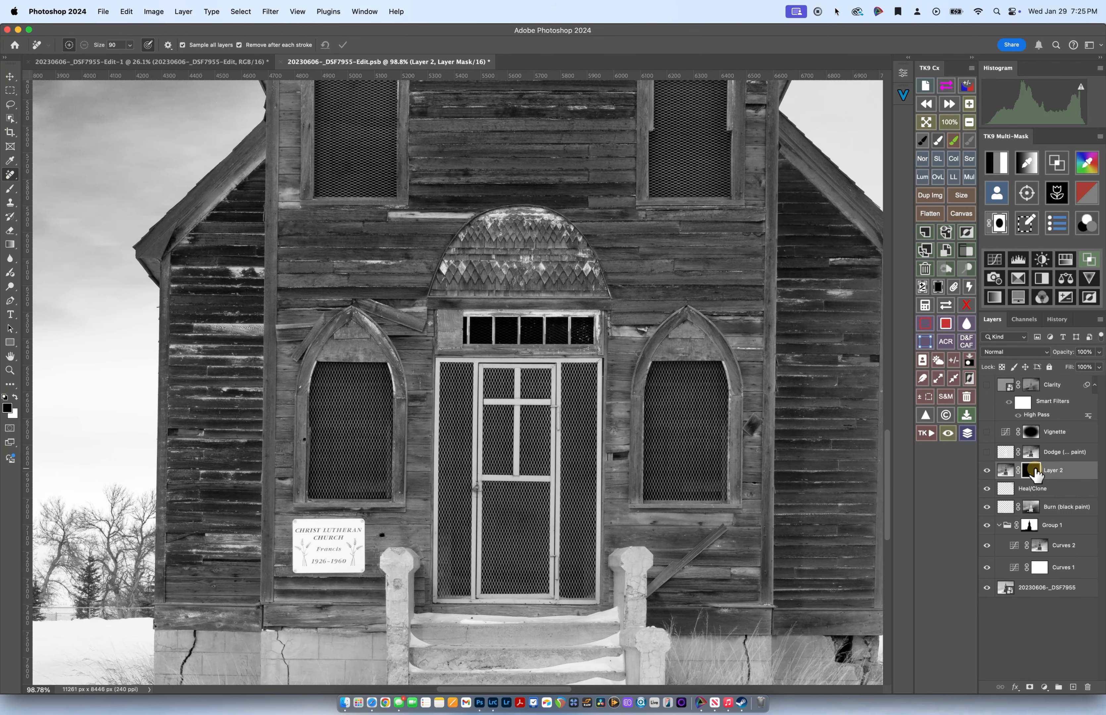
{"action": "left_click", "coordinate": [1032, 472], "text": "alt"}
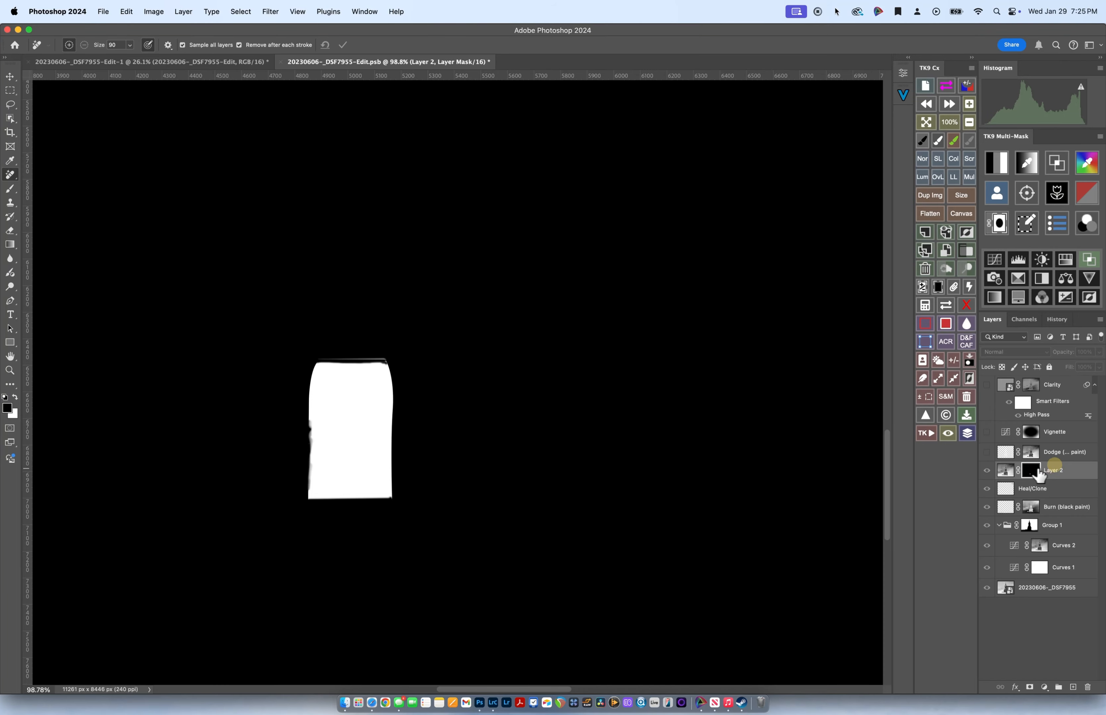
{"action": "left_click", "coordinate": [1032, 474], "text": "alt"}
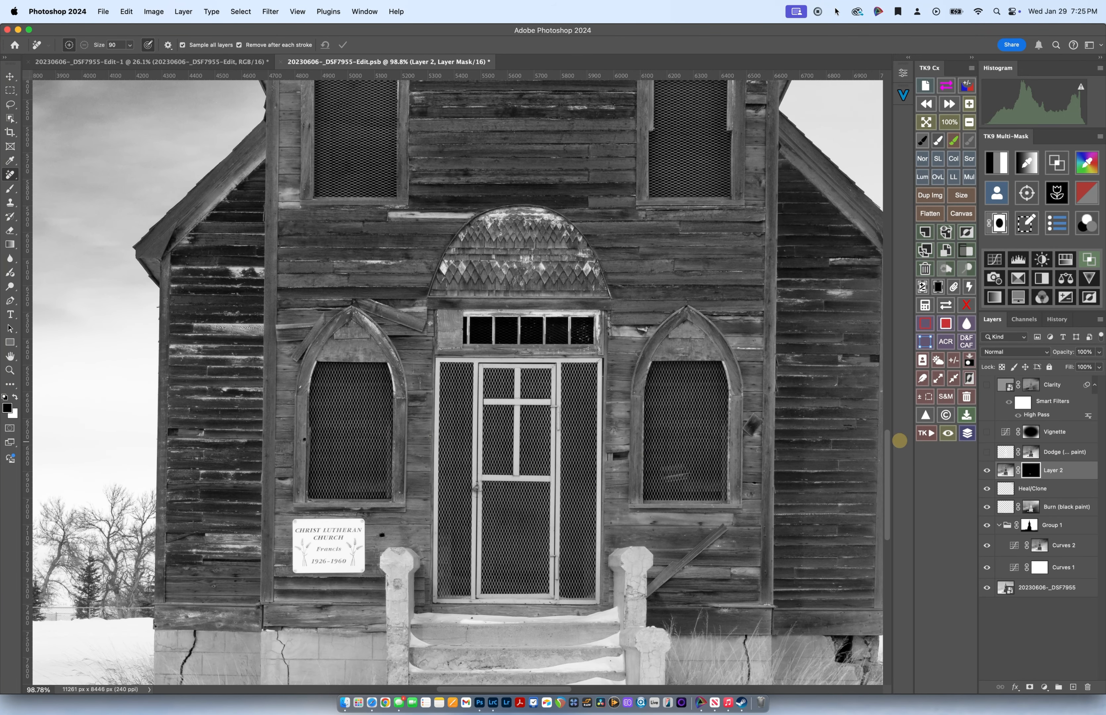
{"action": "left_click", "coordinate": [987, 470]}
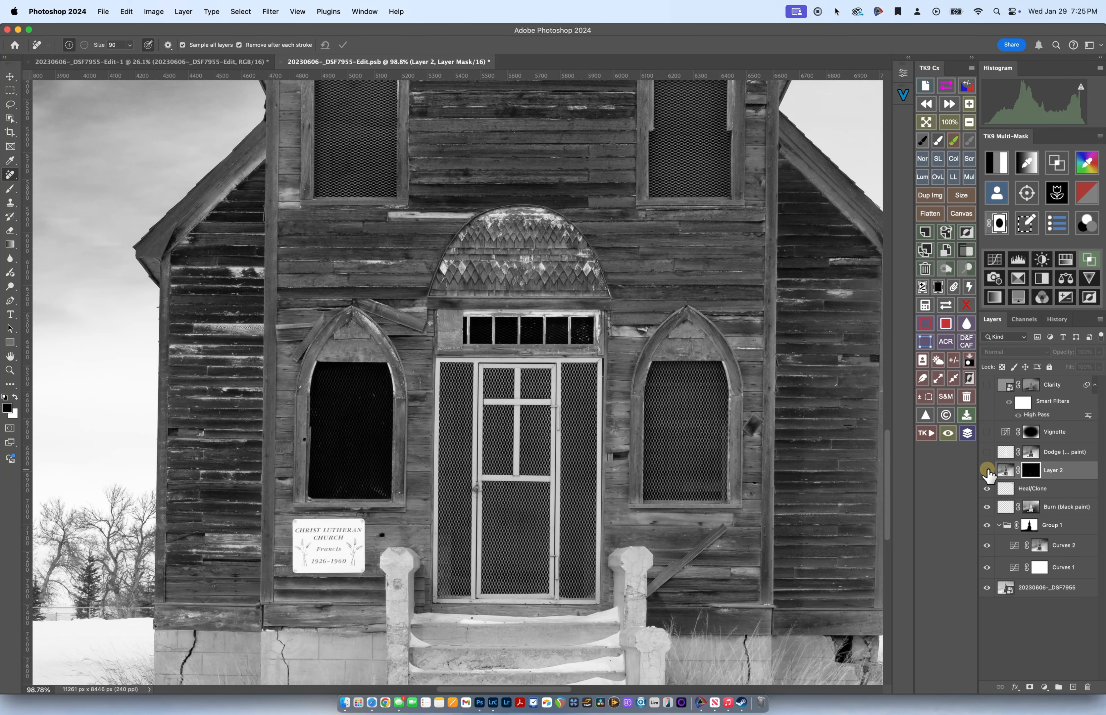
- Show Layer 2 again, fit the whole church photo in view, and show the Dodge (white paint) layer
{"action": "left_click", "coordinate": [988, 471]}
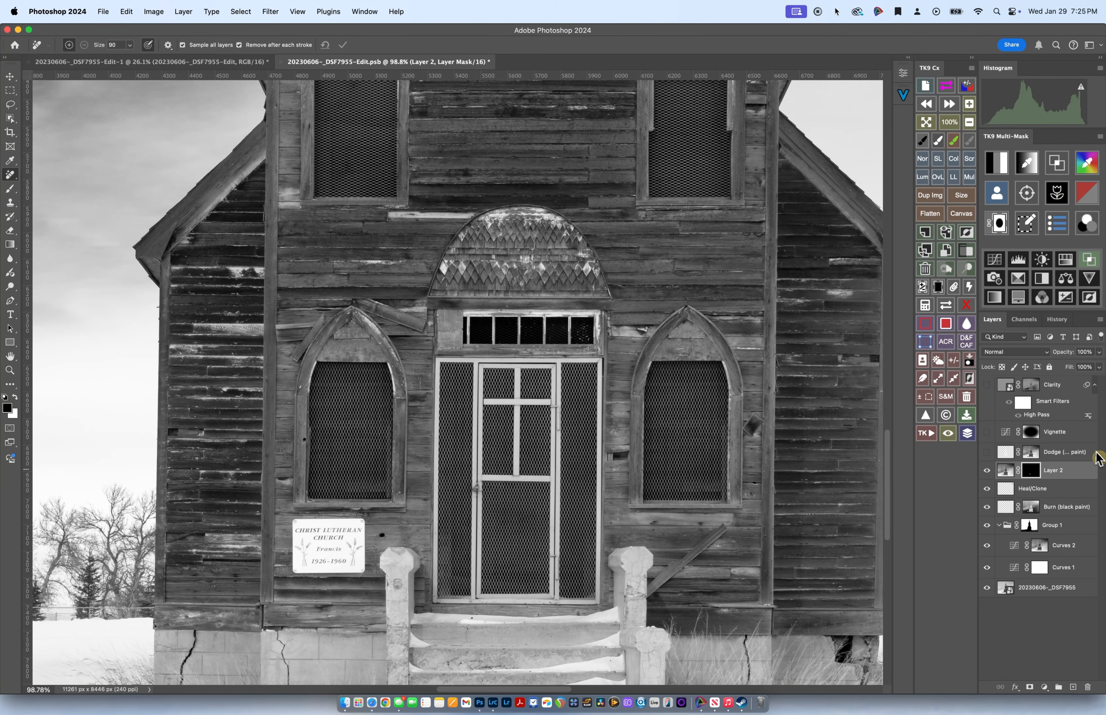
{"action": "left_click", "coordinate": [926, 125]}
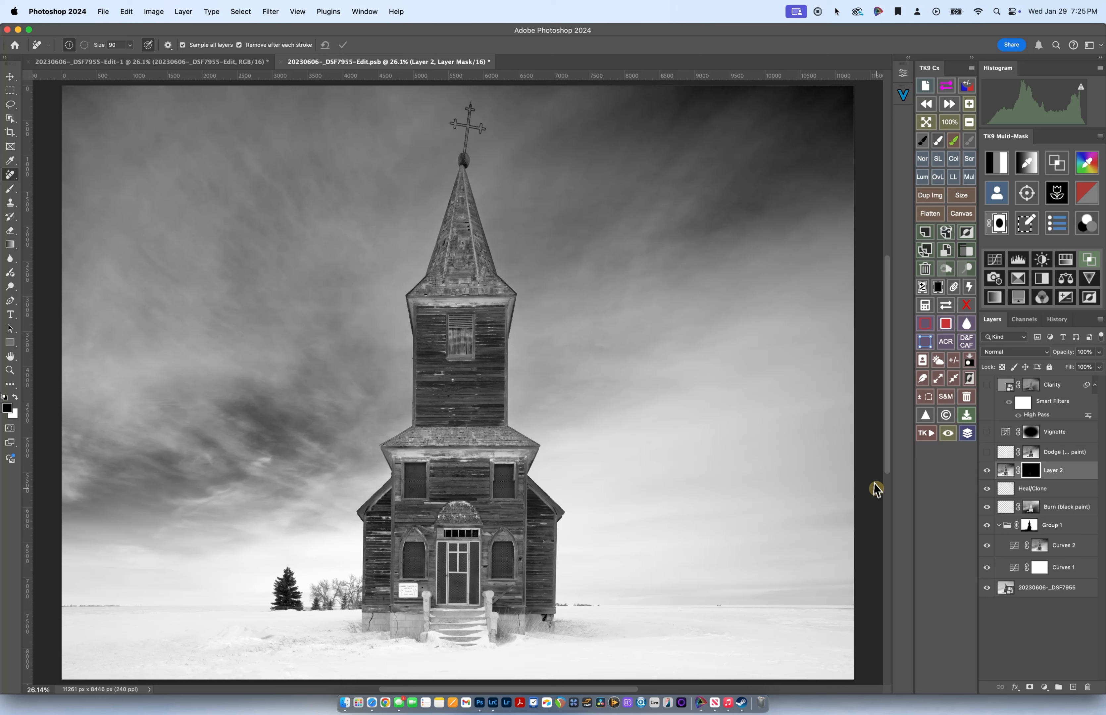
{"action": "left_click", "coordinate": [987, 453]}
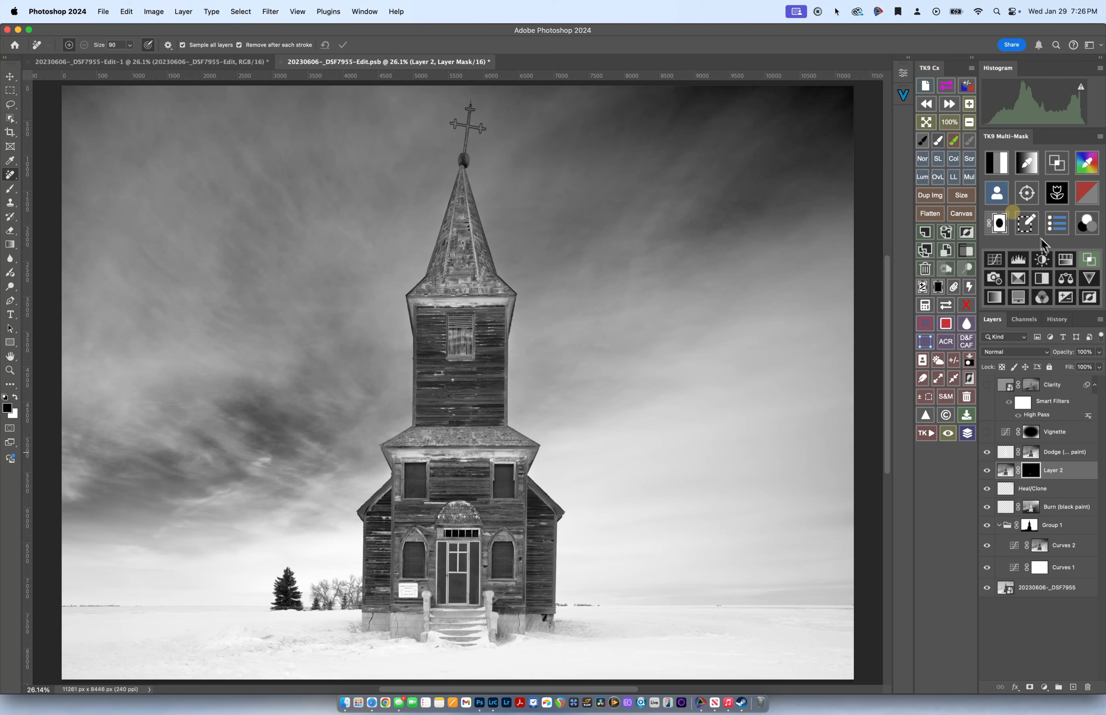
- Generate RGB luminosity masks of the church photo and preview the Lights masks up to Lights 6
{"action": "left_click", "coordinate": [999, 167]}
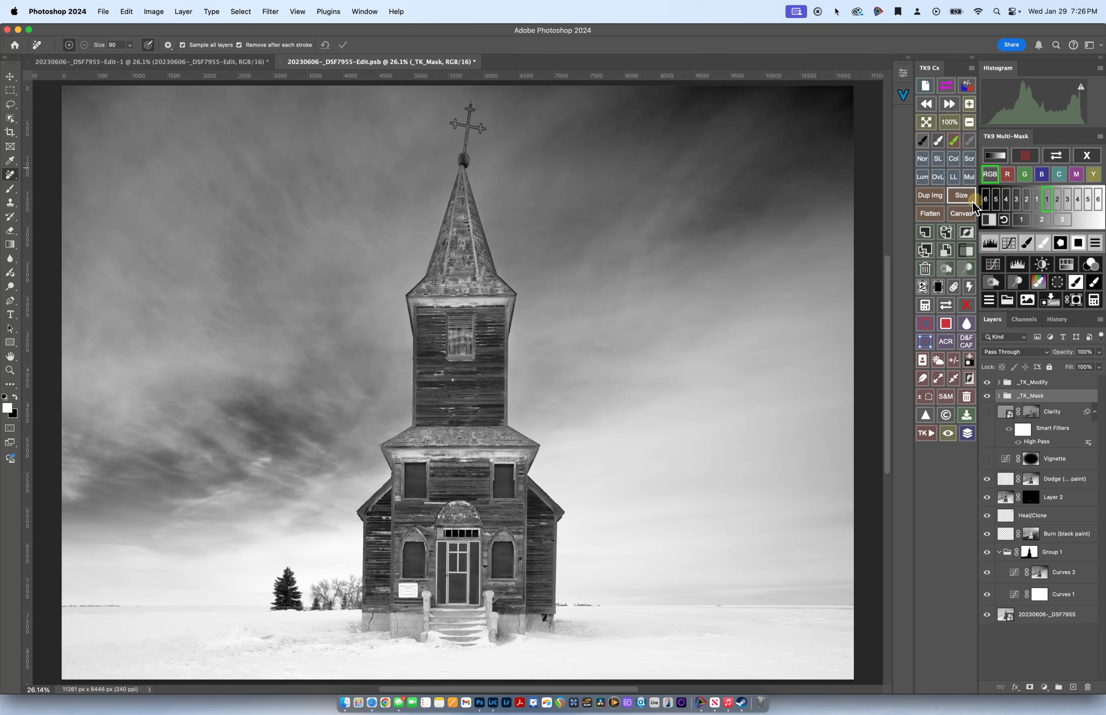
{"action": "left_click", "coordinate": [1022, 221]}
{"action": "left_click", "coordinate": [1055, 199]}
{"action": "left_click", "coordinate": [1098, 217]}
{"action": "left_click", "coordinate": [1076, 222]}
{"action": "left_click", "coordinate": [1092, 222]}
{"action": "left_click", "coordinate": [1038, 200]}
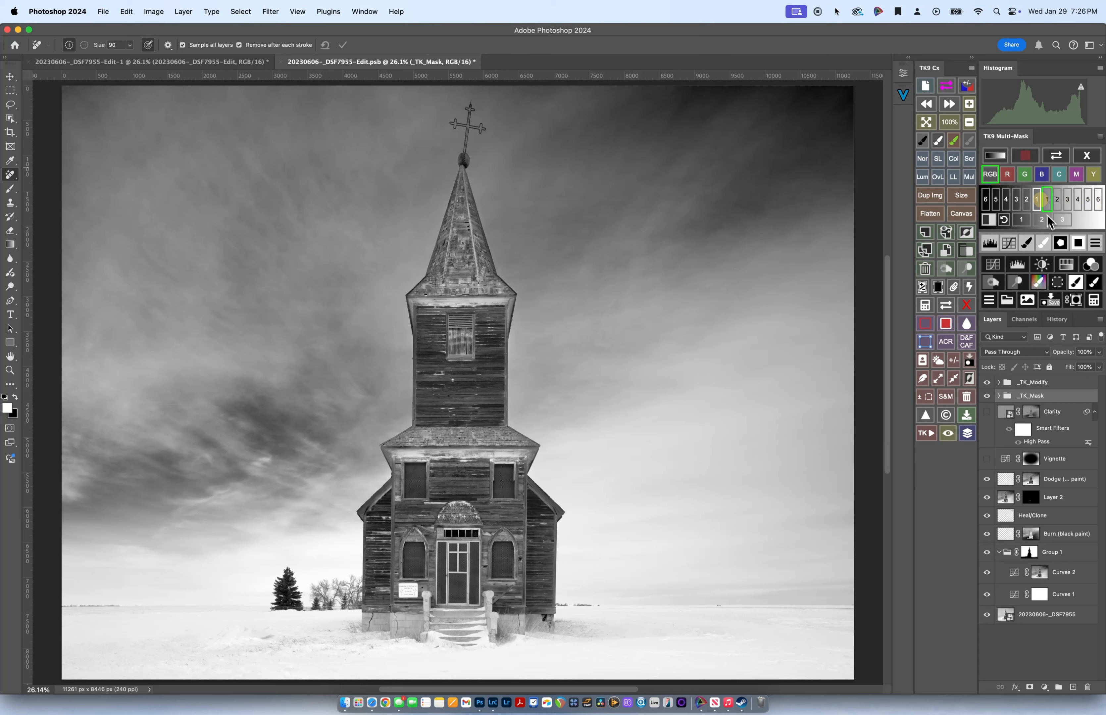
{"action": "left_click", "coordinate": [1037, 201]}
{"action": "left_click", "coordinate": [1071, 232]}
{"action": "left_click", "coordinate": [1055, 201]}
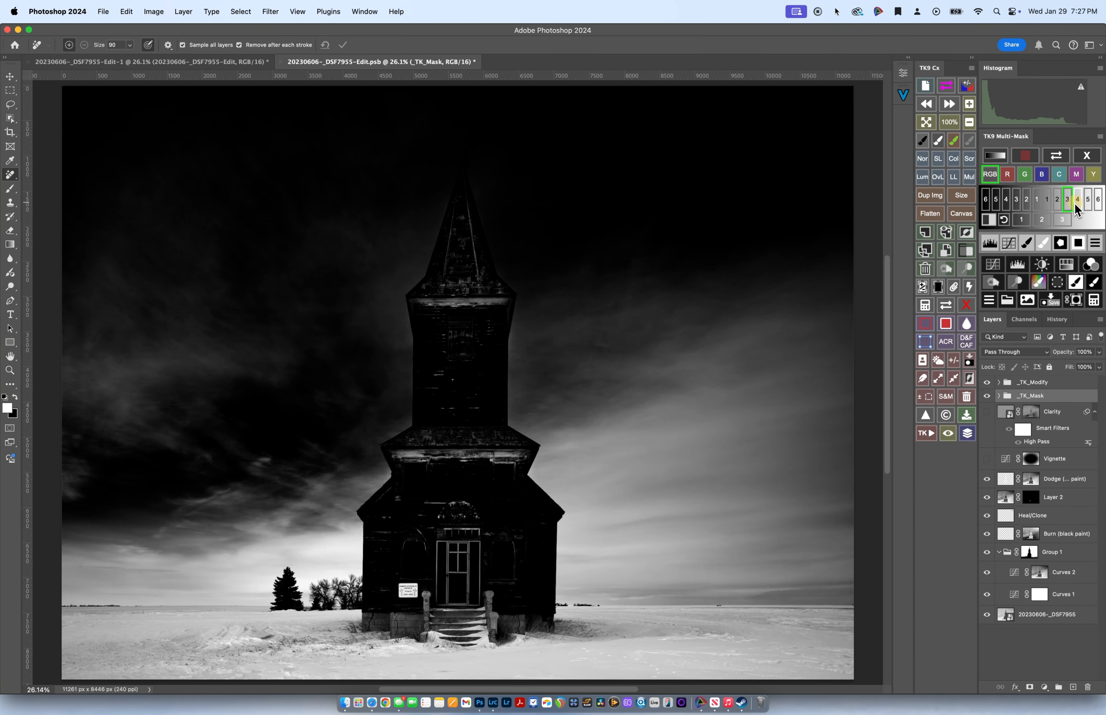
{"action": "left_click", "coordinate": [1075, 202]}
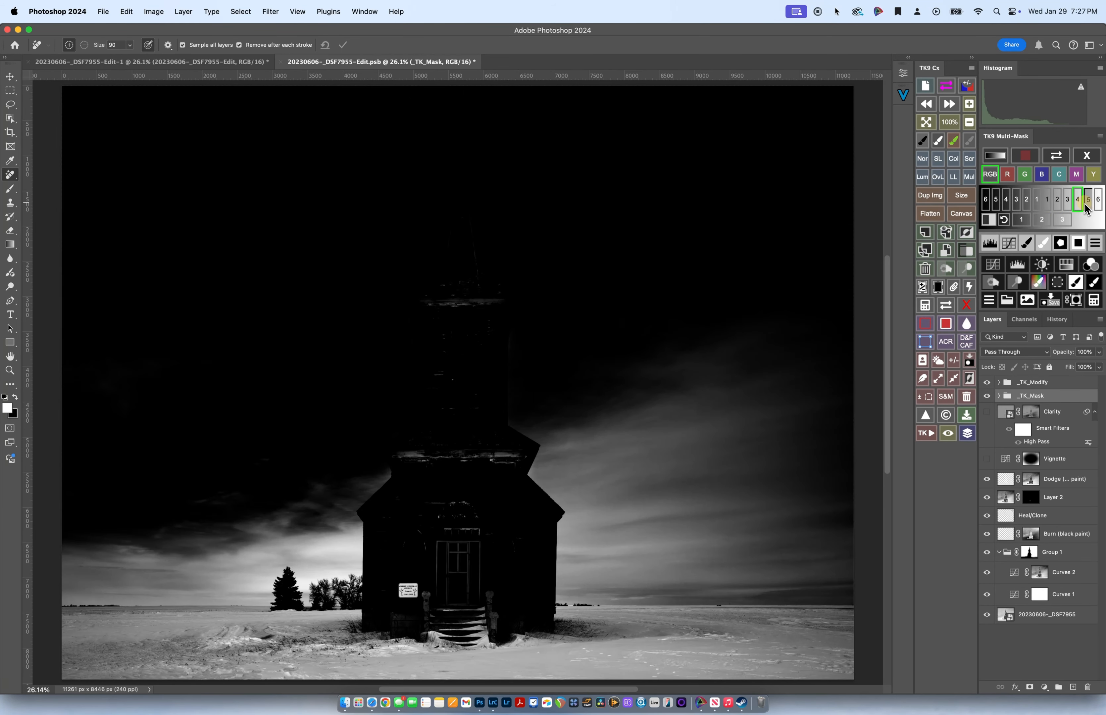
{"action": "left_click", "coordinate": [1096, 207]}
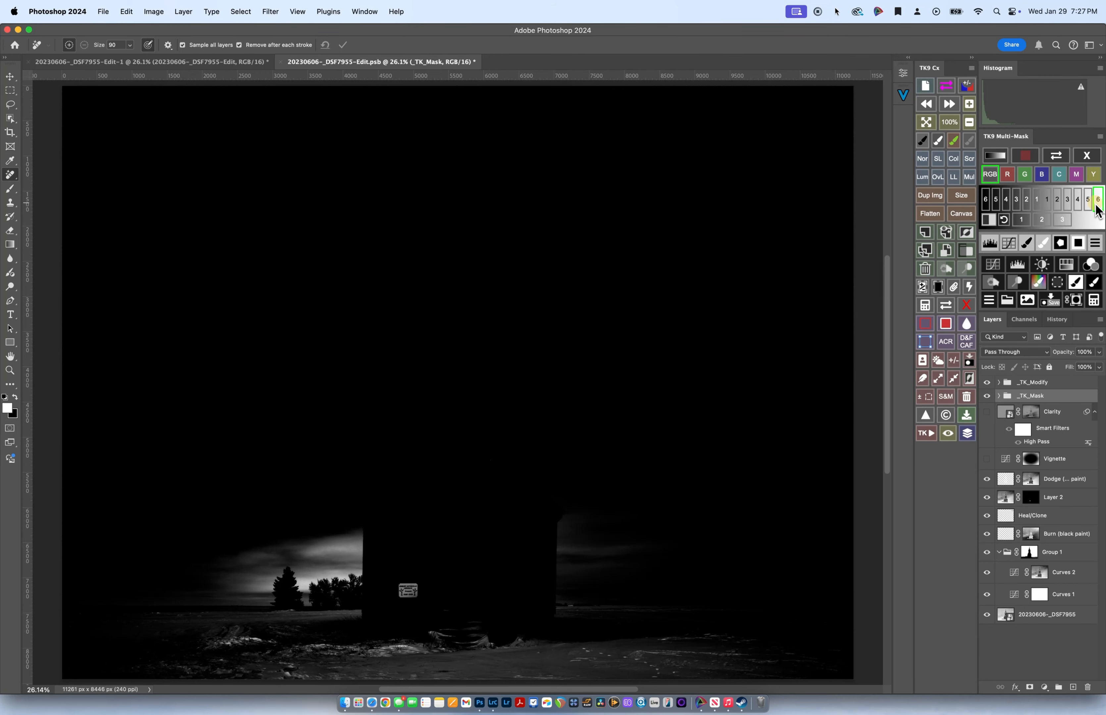
- Preview the Darks luminosity masks in sequence from Darks 1 through Darks 6
{"action": "left_click", "coordinate": [1037, 203]}
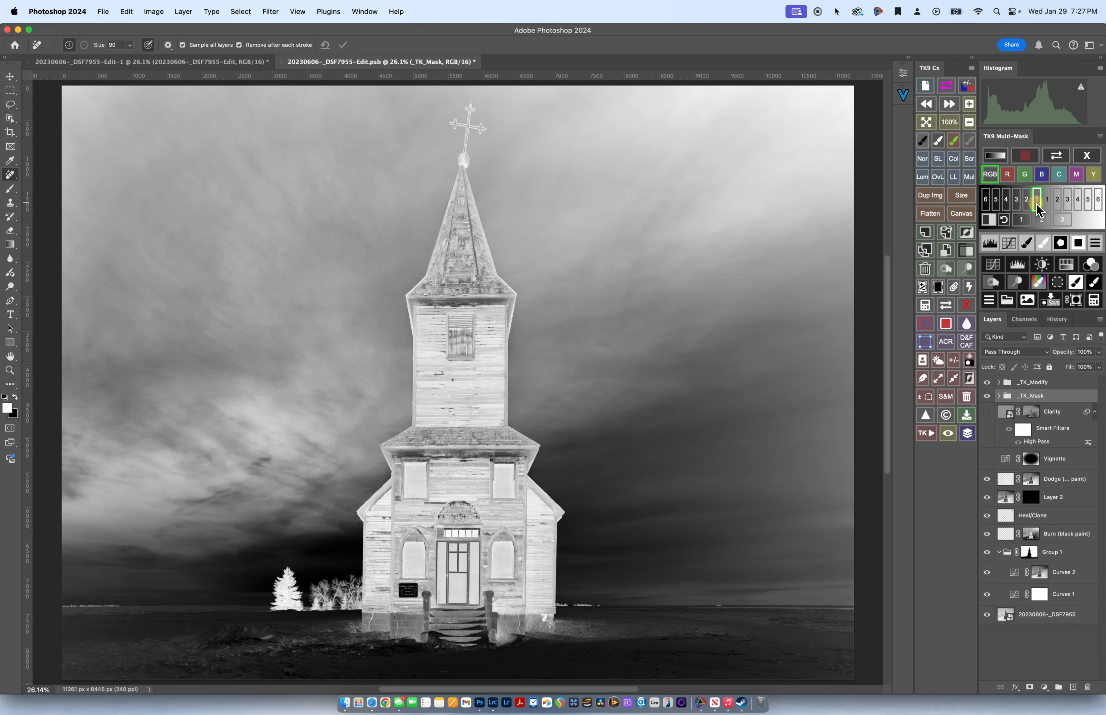
{"action": "left_click", "coordinate": [1028, 201]}
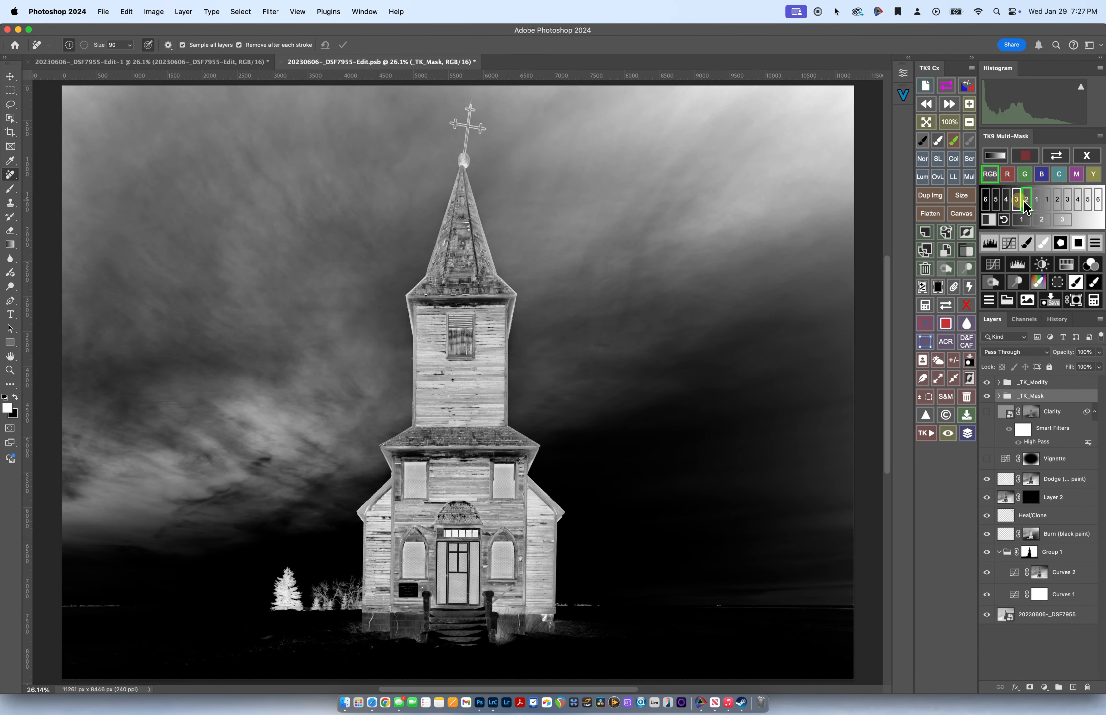
{"action": "left_click", "coordinate": [1016, 200]}
{"action": "left_click", "coordinate": [1007, 201]}
{"action": "left_click", "coordinate": [995, 200]}
{"action": "left_click", "coordinate": [987, 200]}
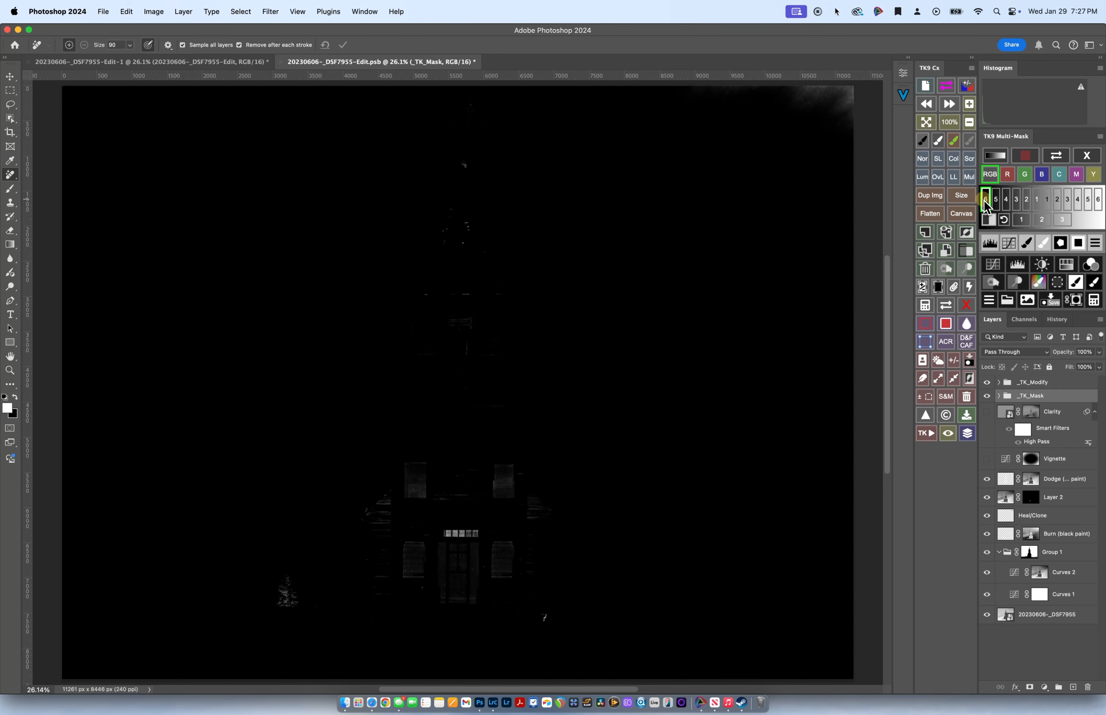
- Preview Midtones masks 1 through 3, return to Lights 1, and exit the luminosity masks without applying one
{"action": "left_click", "coordinate": [1021, 221]}
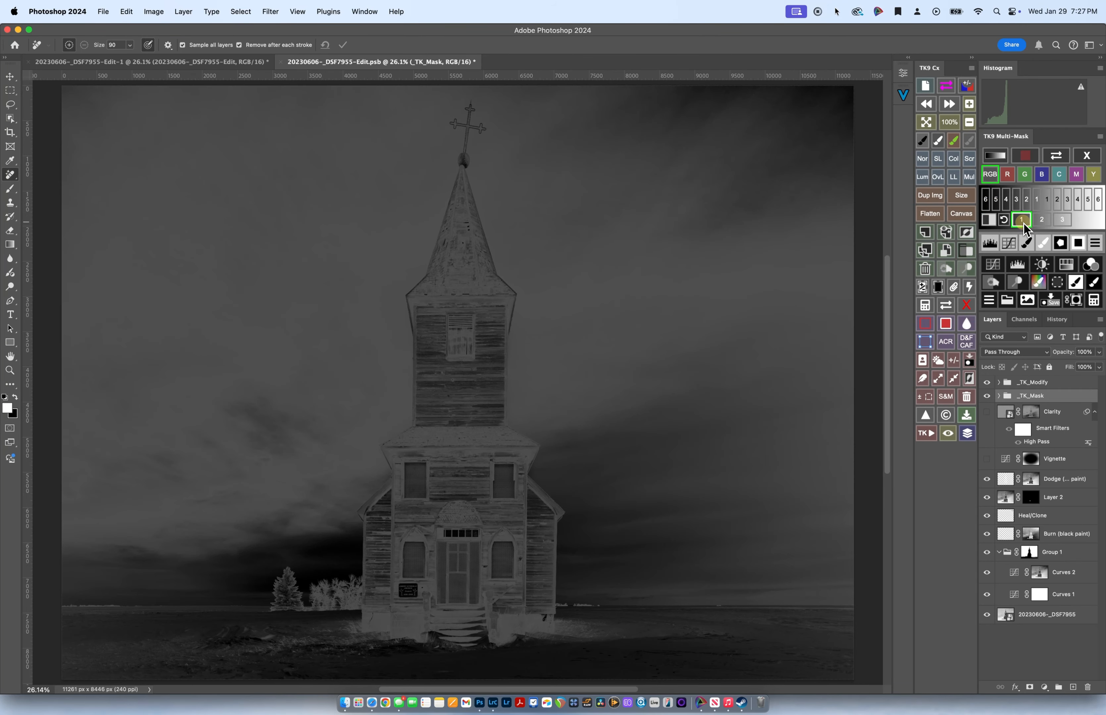
{"action": "left_click", "coordinate": [1041, 220]}
{"action": "left_click", "coordinate": [1063, 221]}
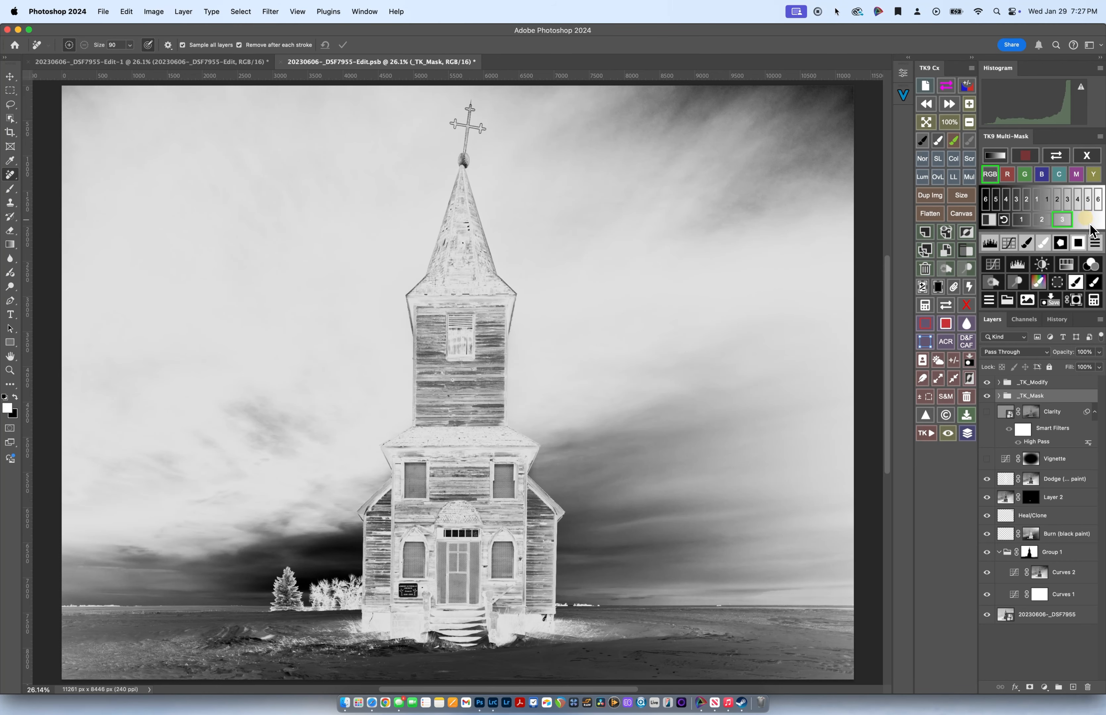
{"action": "left_click", "coordinate": [1048, 202]}
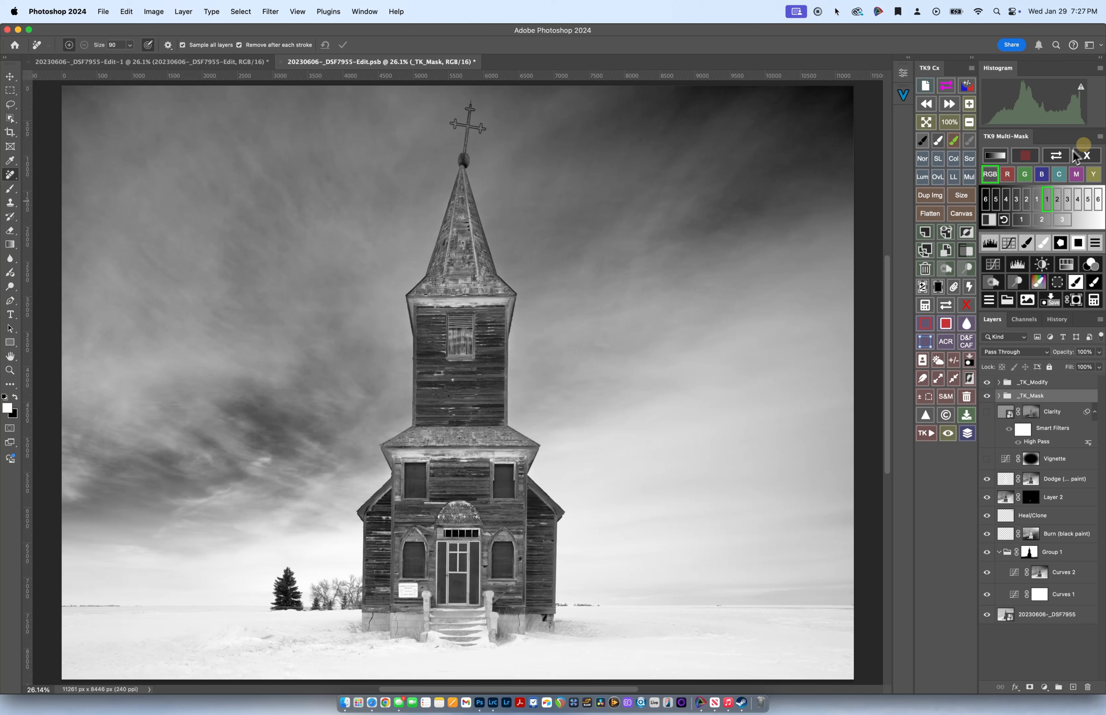
{"action": "left_click", "coordinate": [1087, 156]}
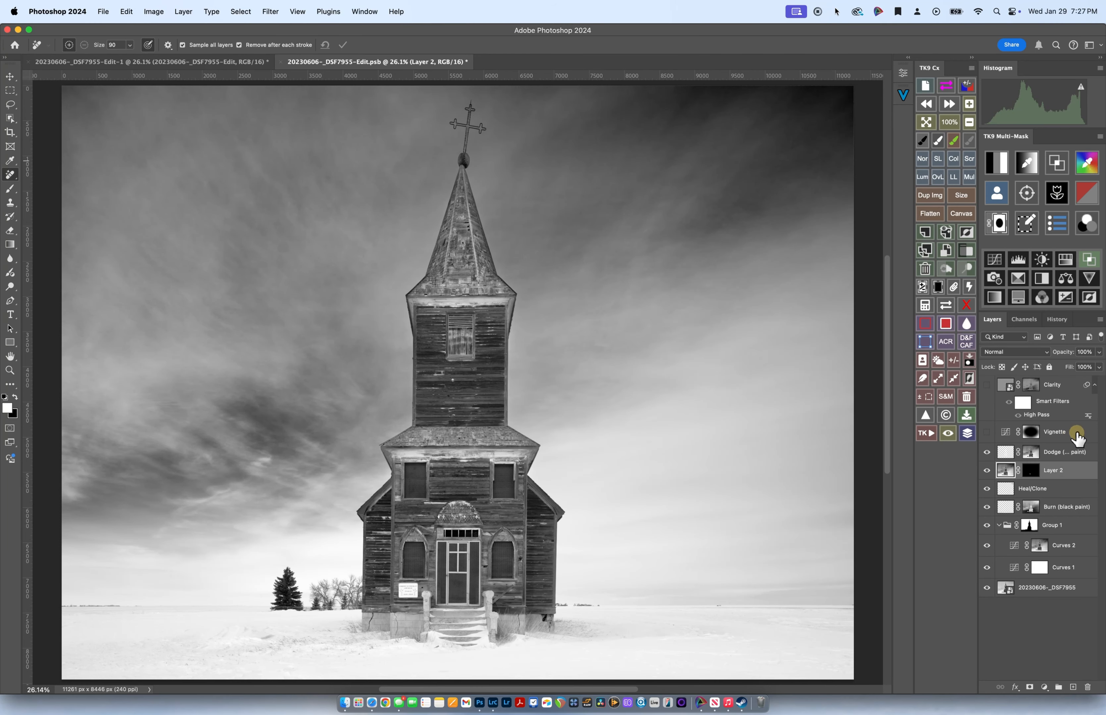
- View the Dodge (white paint) layer's mask on its own and return to the image
{"action": "mouse_move", "coordinate": [1078, 438]}
{"action": "left_click", "coordinate": [1031, 453]}
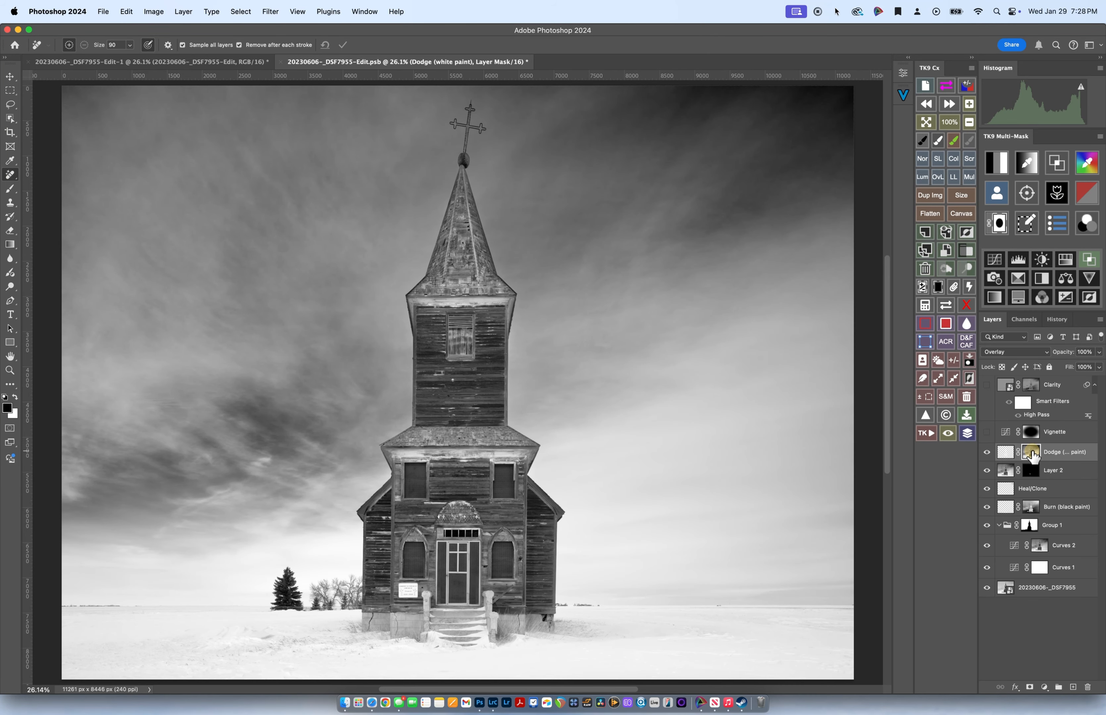
{"action": "left_click", "coordinate": [1035, 452], "text": "alt"}
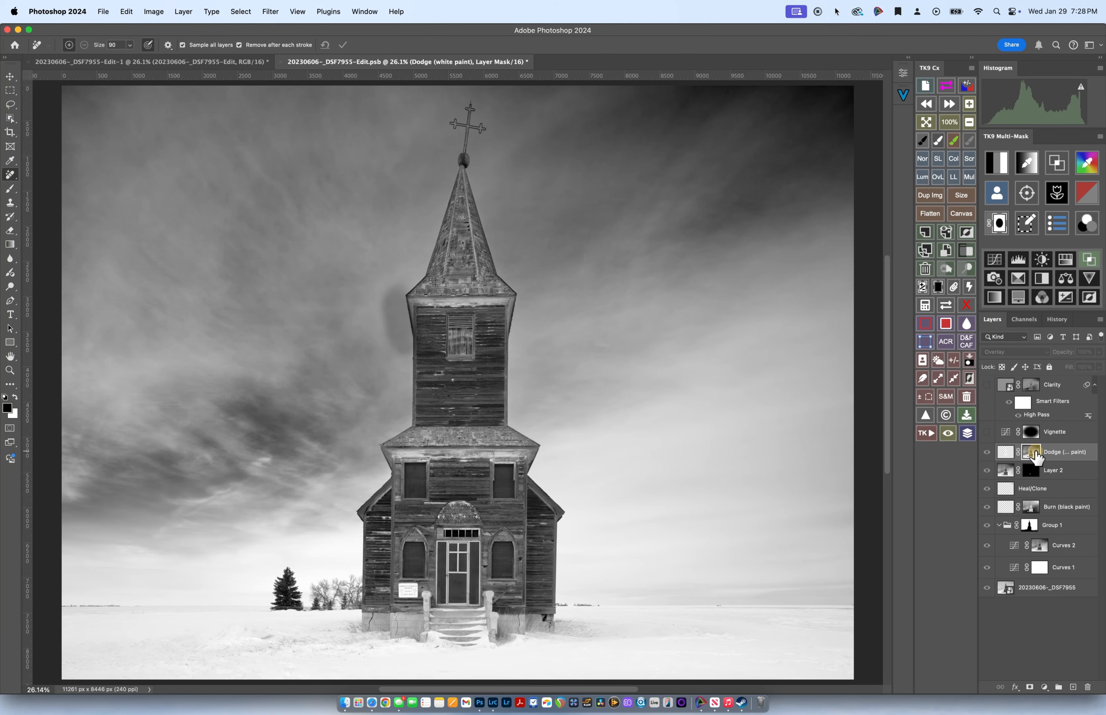
{"action": "left_click", "coordinate": [1035, 454], "text": "alt"}
{"action": "left_click", "coordinate": [1036, 454], "text": "alt"}
{"action": "left_click", "coordinate": [1032, 458], "text": "alt"}
- Toggle the Dodge (white paint) layer off and on to compare its effect, leaving it visible
{"action": "left_click", "coordinate": [987, 454]}
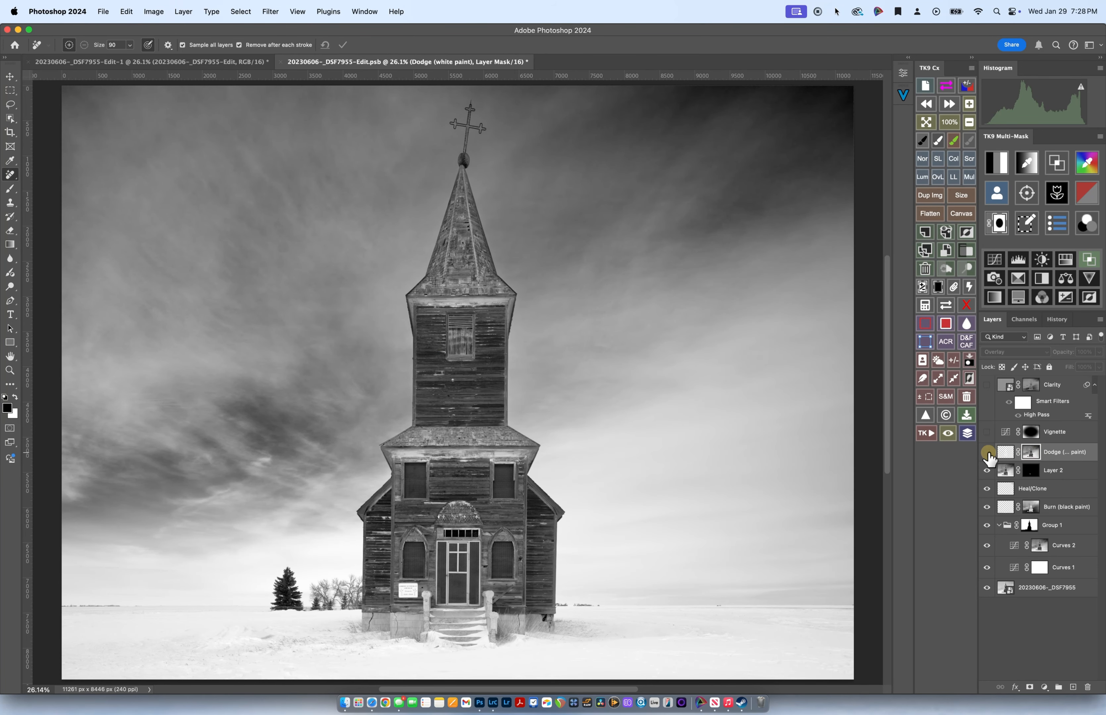
{"action": "left_click", "coordinate": [987, 454]}
{"action": "left_click", "coordinate": [986, 453]}
{"action": "left_click", "coordinate": [987, 452]}
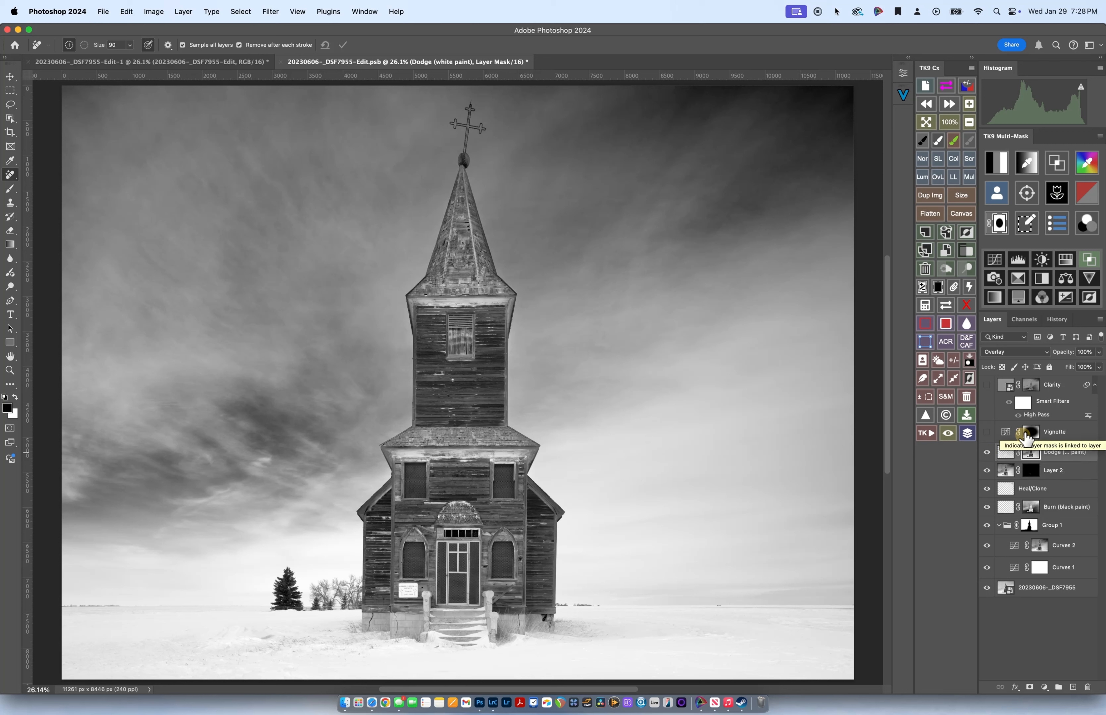
- Show the Vignette layer to compare its effect, and view its mask on its own before returning to the image
{"action": "left_click", "coordinate": [987, 432]}
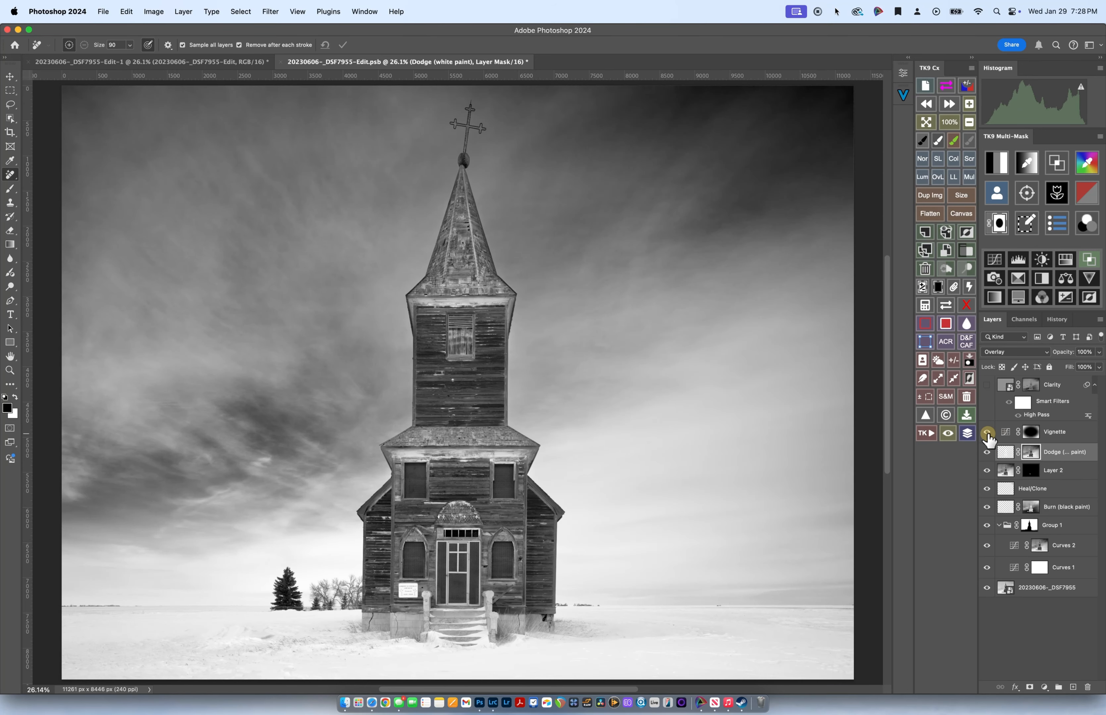
{"action": "left_click", "coordinate": [987, 432]}
{"action": "left_click", "coordinate": [987, 432]}
{"action": "left_click", "coordinate": [1032, 432], "text": "alt"}
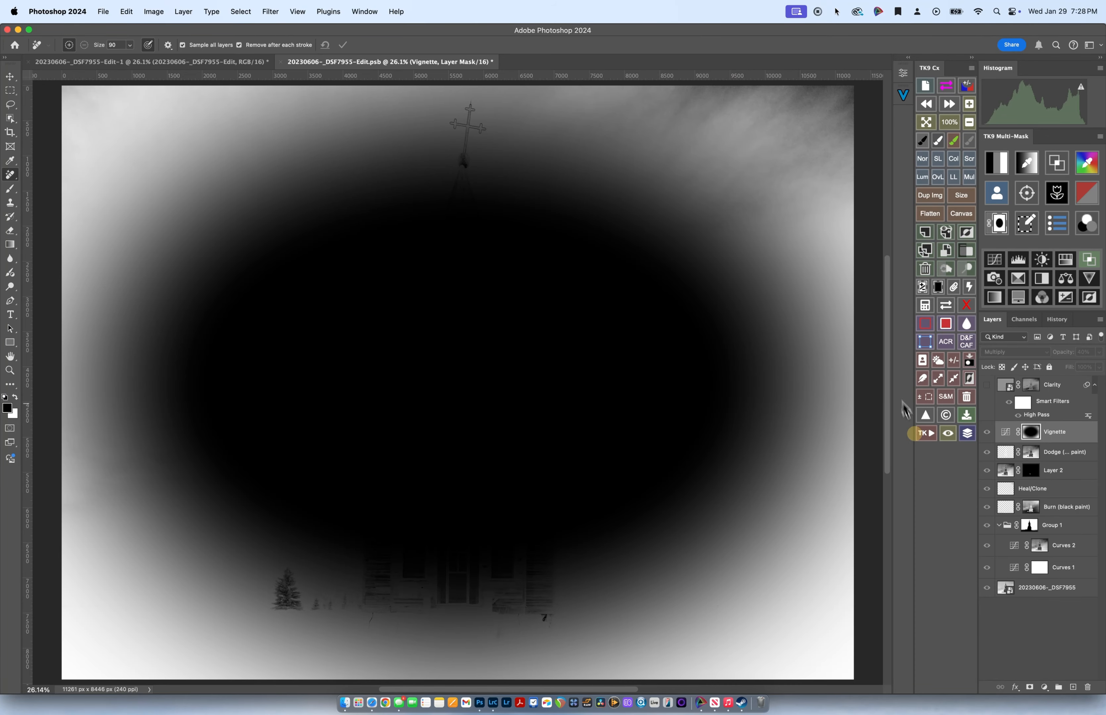
{"action": "left_click", "coordinate": [1031, 434], "text": "alt"}
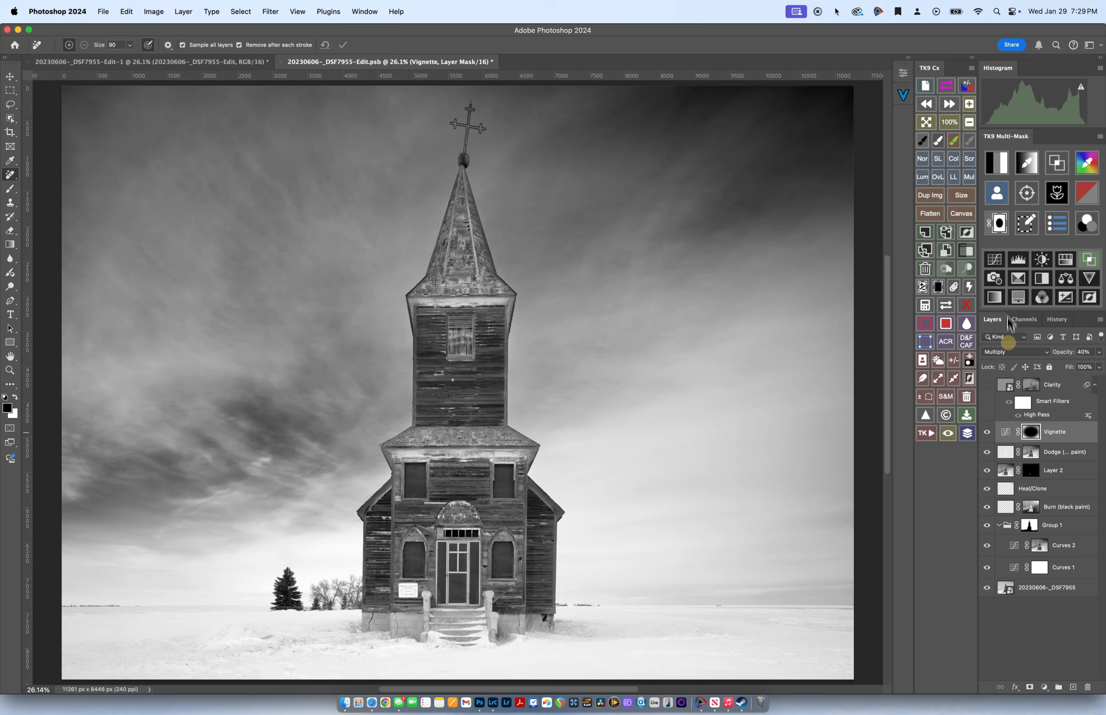
{"action": "left_click", "coordinate": [1004, 197]}
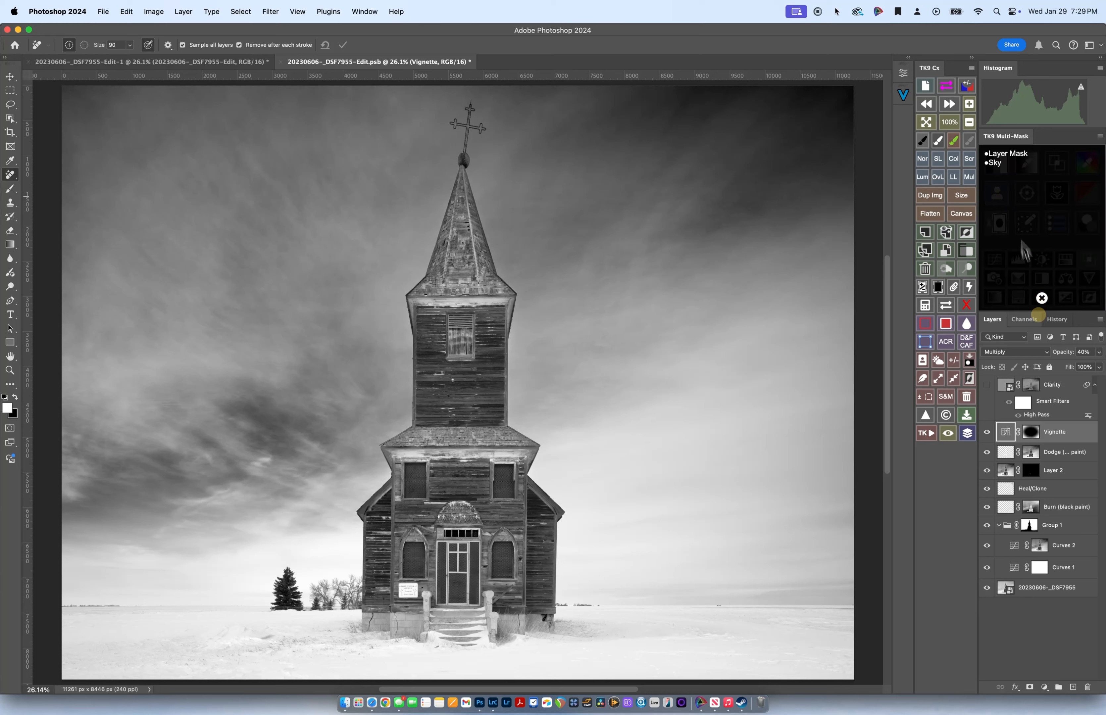
{"action": "left_click", "coordinate": [1040, 298]}
{"action": "left_click", "coordinate": [901, 72]}
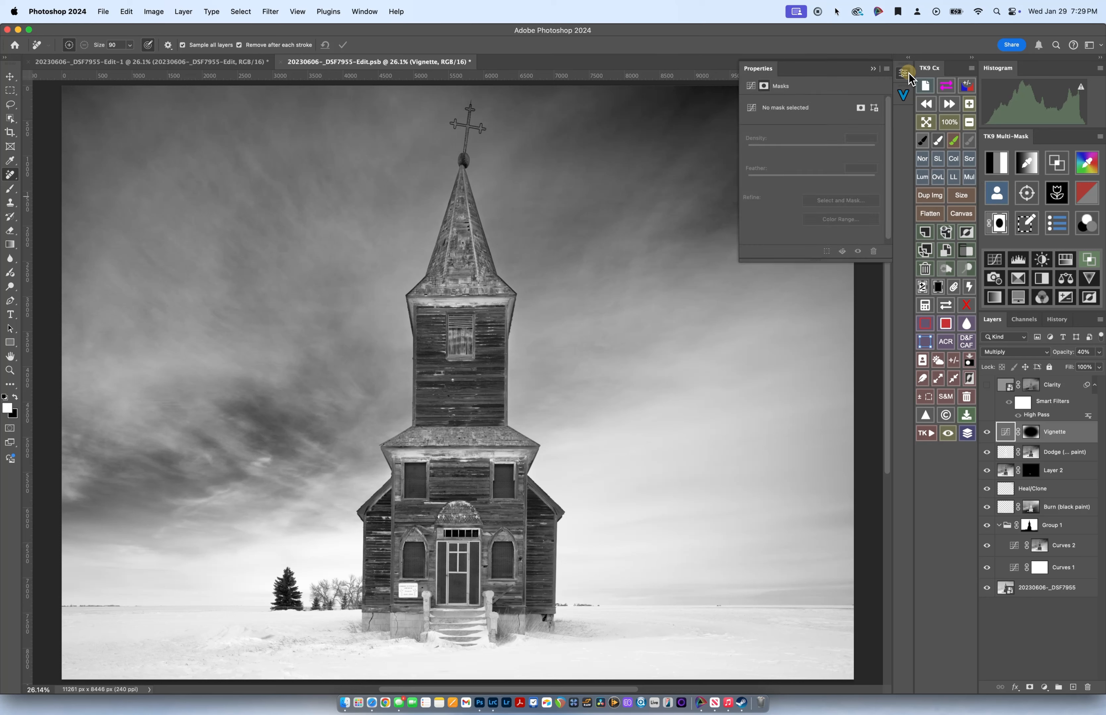
{"action": "left_click", "coordinate": [899, 75]}
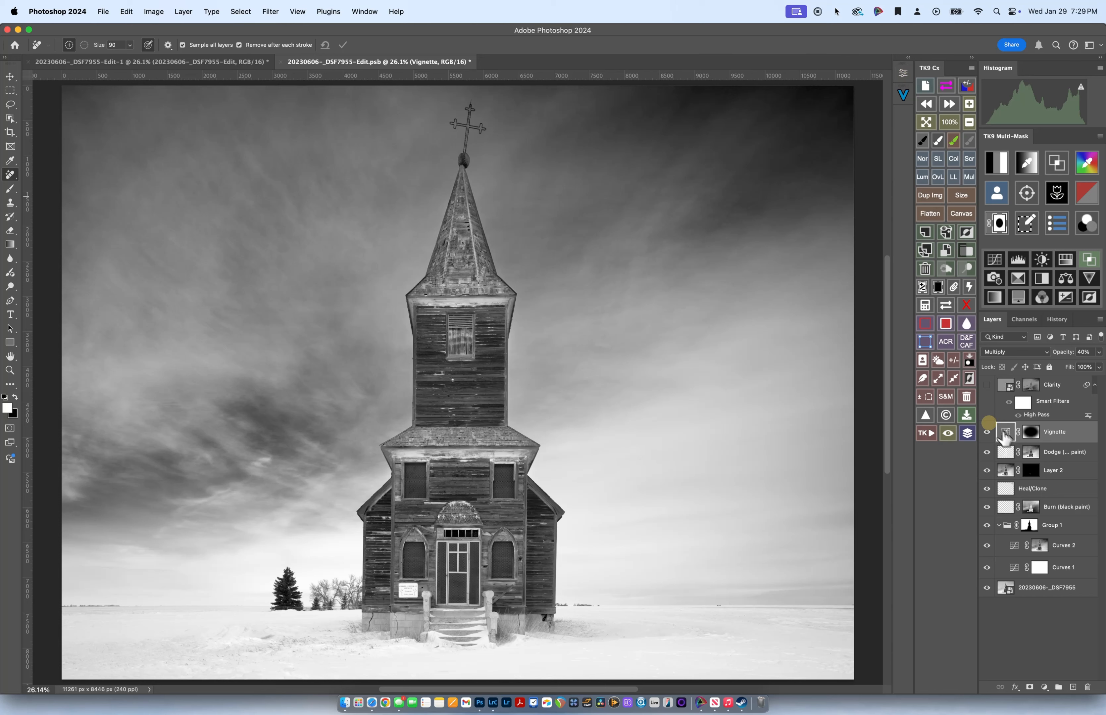
- Hide the existing Vignette layer and create a new one with the TK Vignette action, using a 901.3-pixel Gaussian Blur
{"action": "left_click", "coordinate": [985, 433]}
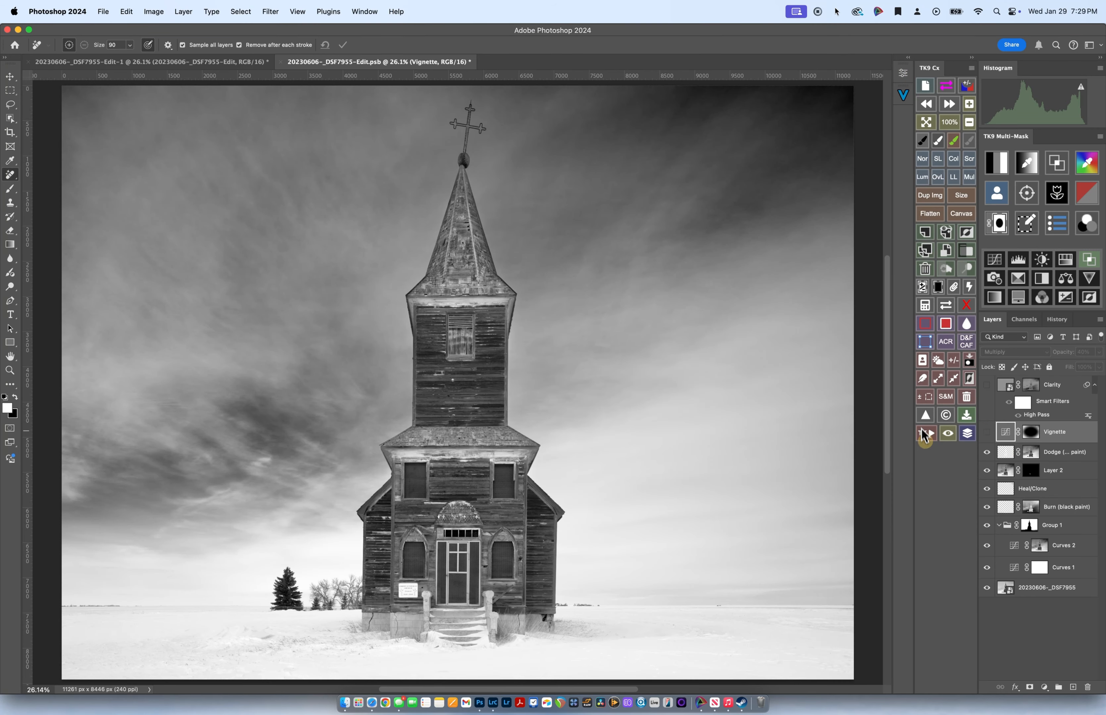
{"action": "left_click", "coordinate": [927, 434]}
{"action": "left_click", "coordinate": [932, 94]}
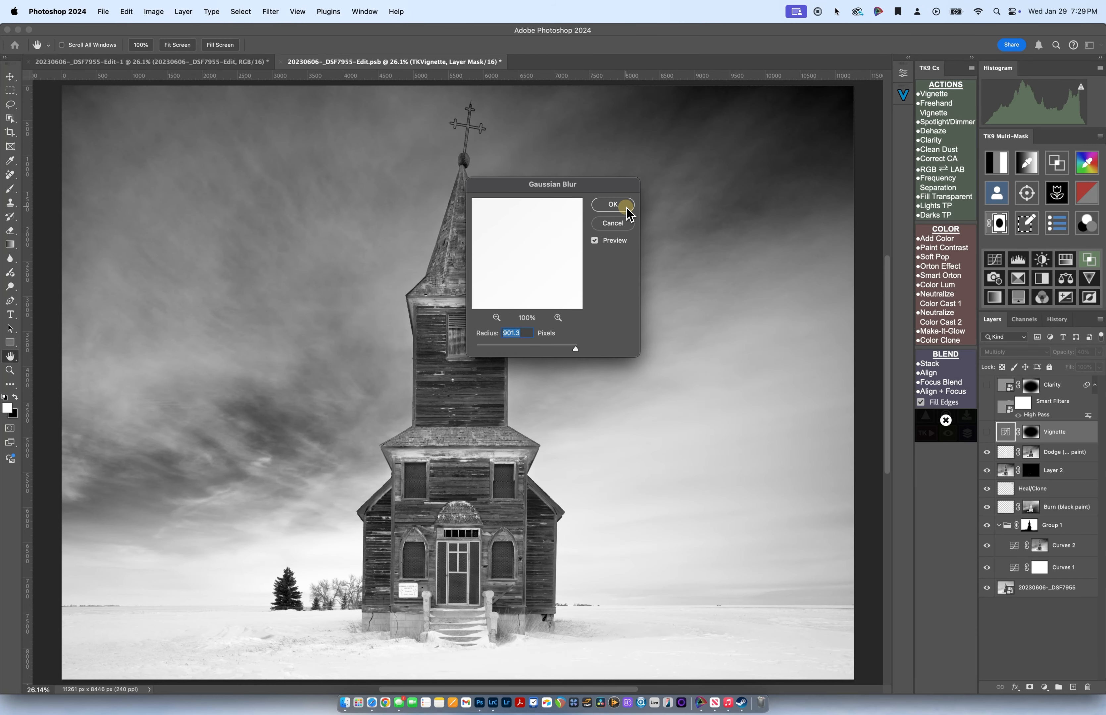
{"action": "left_click", "coordinate": [613, 205]}
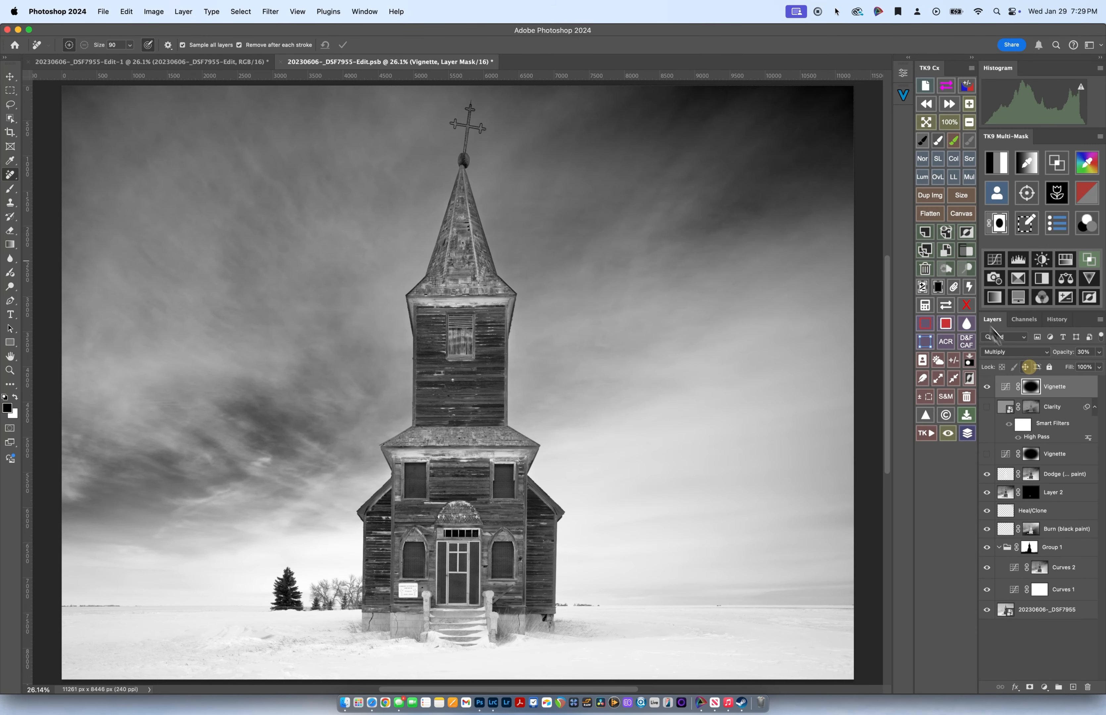
- Set the new Vignette layer's opacity to 53% and toggle its visibility to compare the effect, leaving it hidden
{"action": "left_click_drag", "start_coordinate": [1080, 365], "coordinate": [1090, 364]}
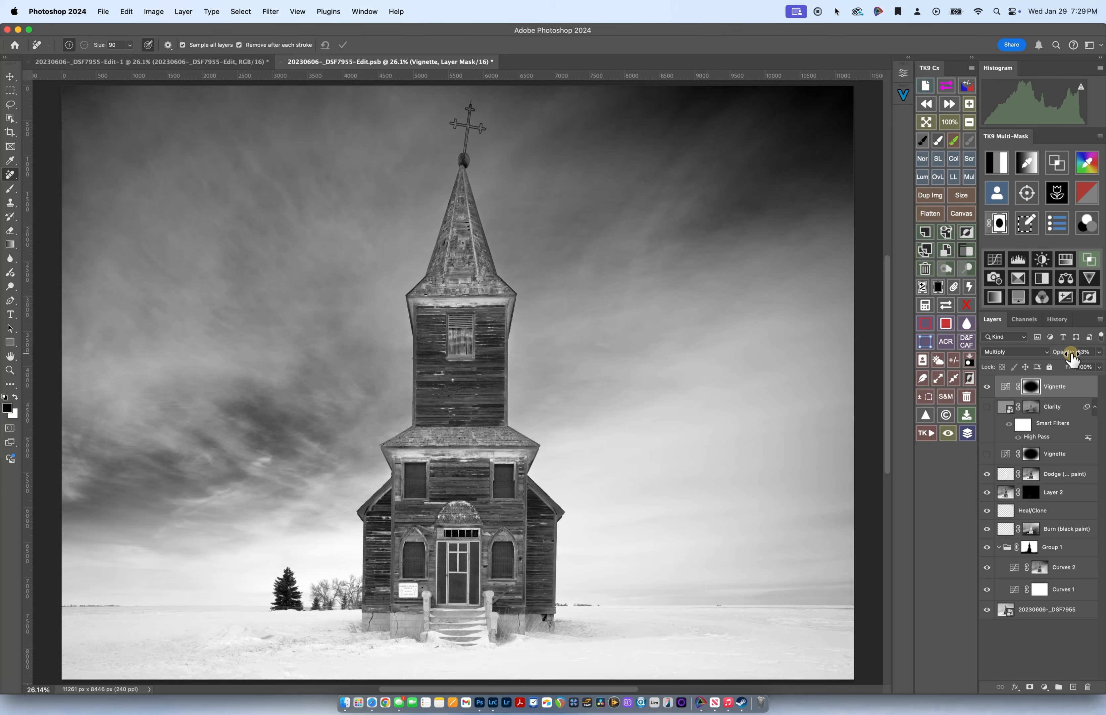
{"action": "left_click", "coordinate": [986, 387]}
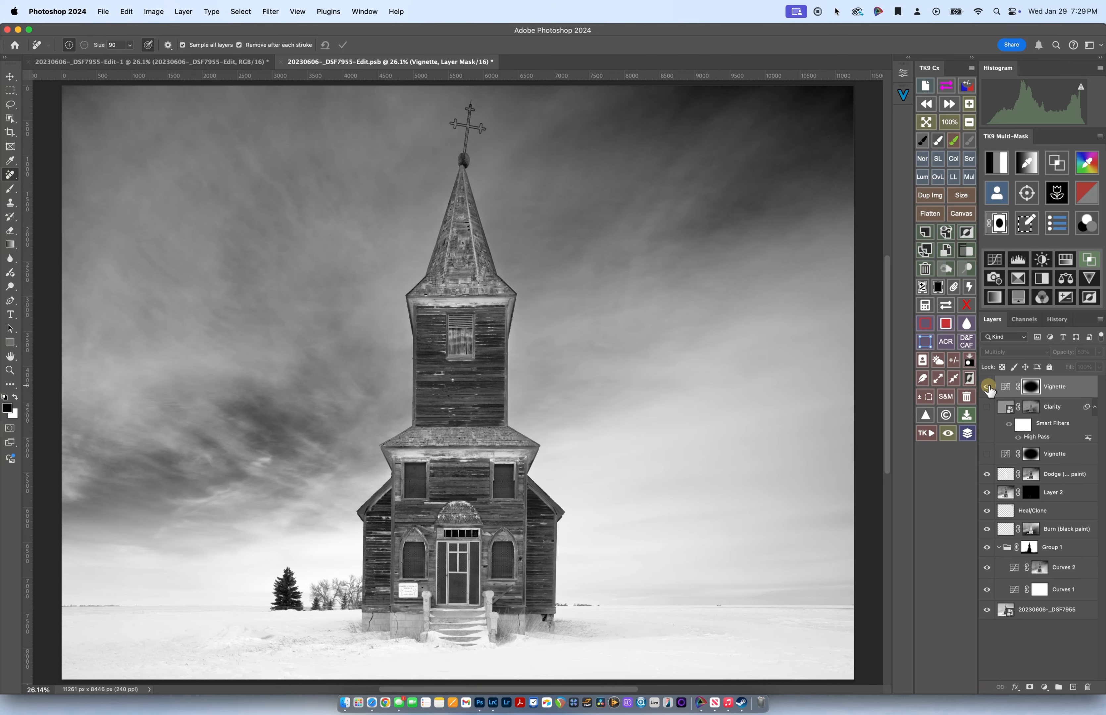
{"action": "left_click", "coordinate": [986, 387]}
{"action": "left_click", "coordinate": [986, 388]}
{"action": "left_click", "coordinate": [987, 387]}
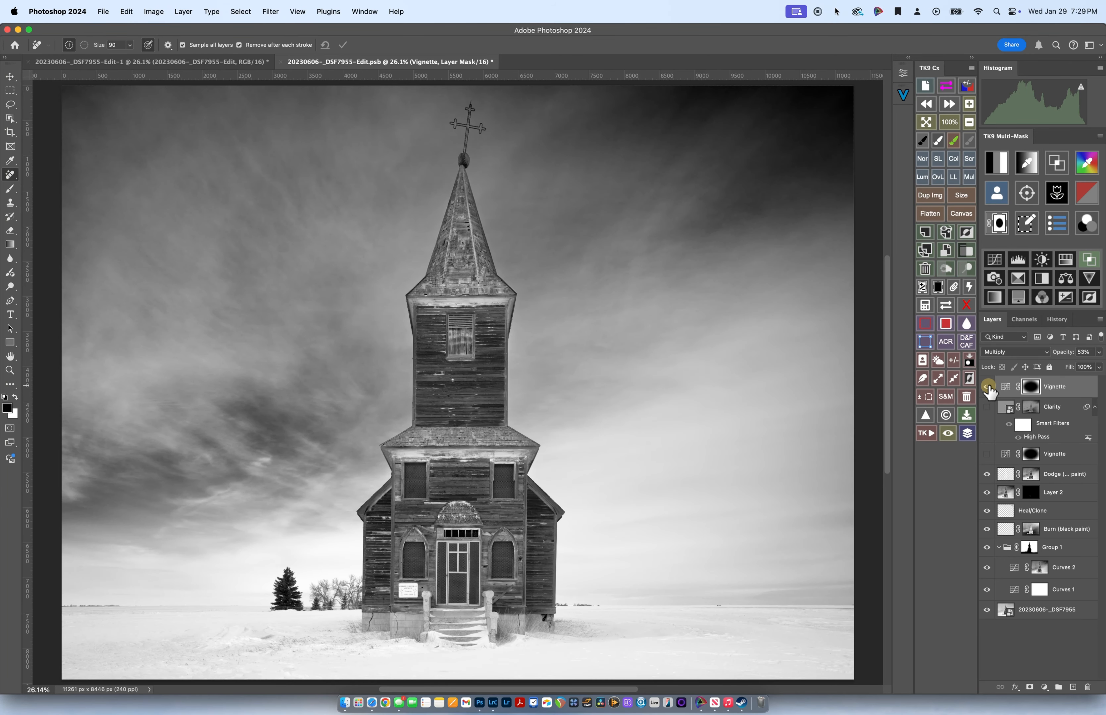
{"action": "left_click", "coordinate": [986, 387]}
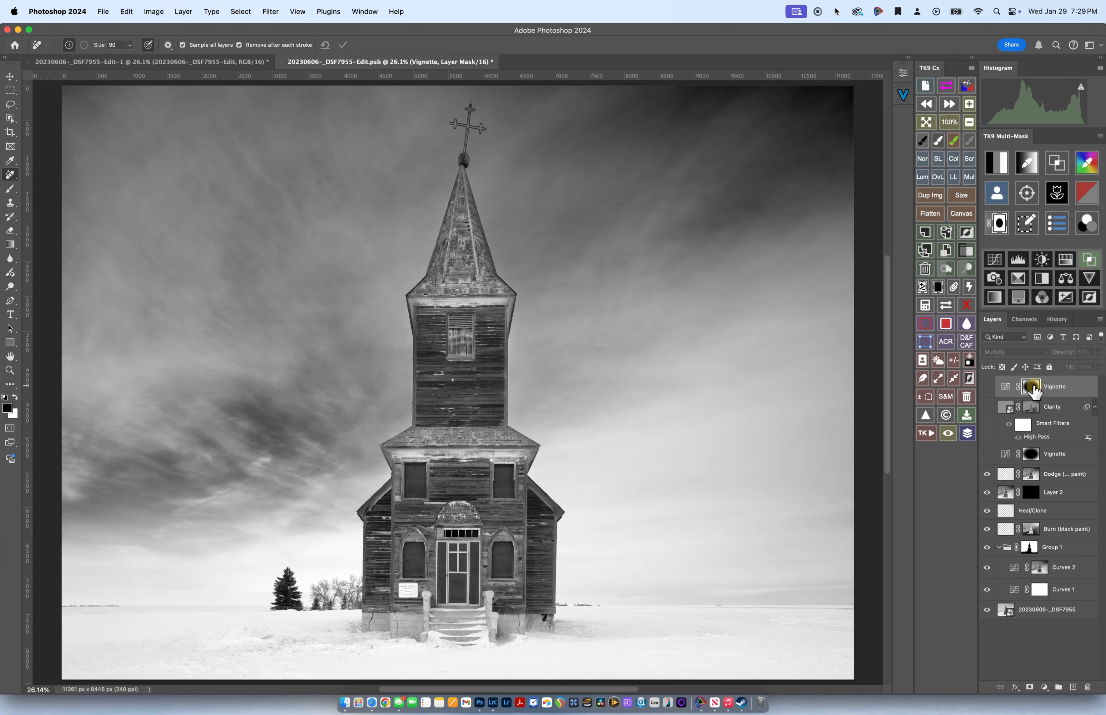
- Load the new Vignette layer's mask into TK9 Multi-Mask and start a mask calculation that subtracts from it
{"action": "left_click", "coordinate": [1056, 240]}
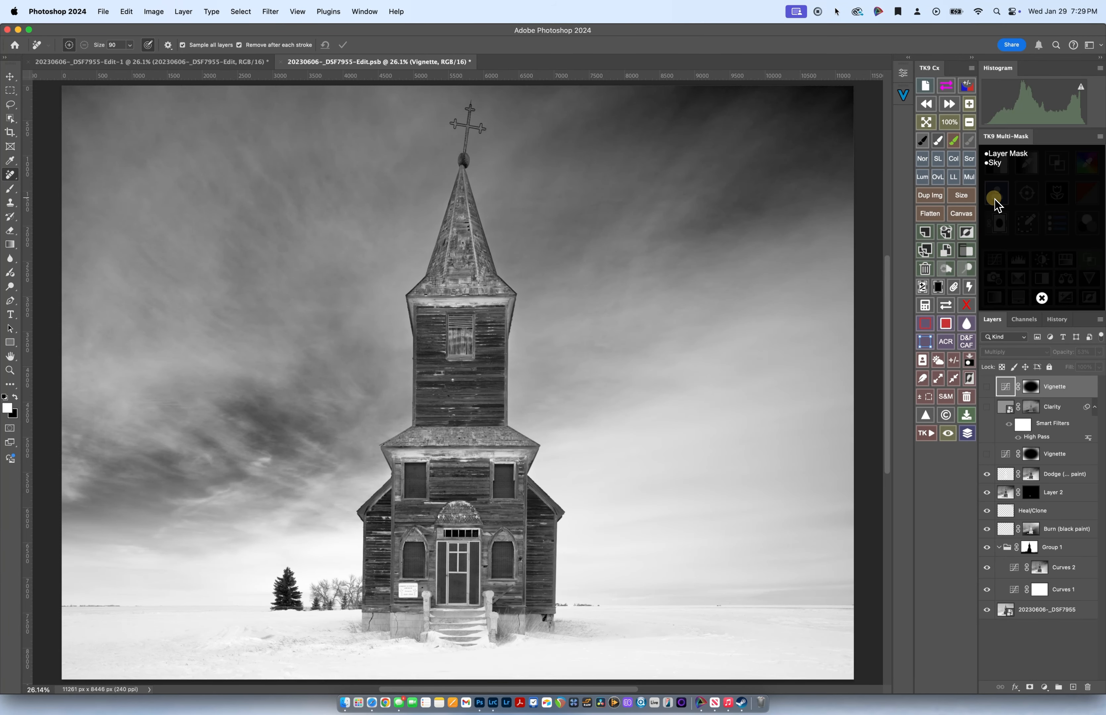
{"action": "left_click", "coordinate": [1033, 156]}
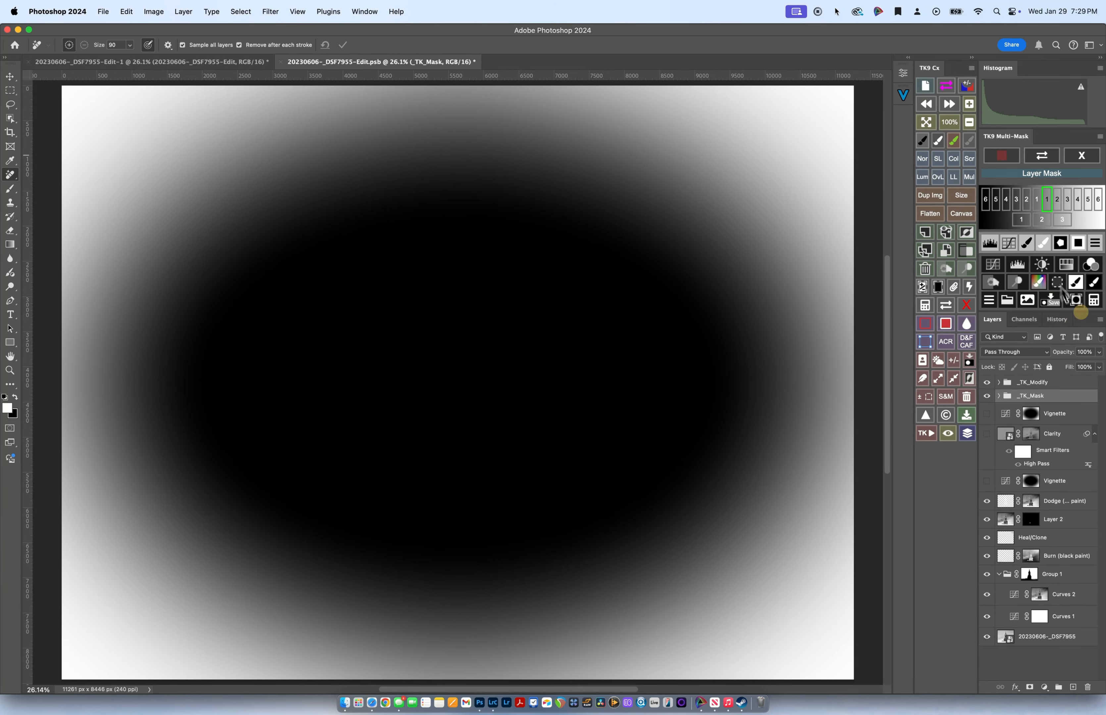
{"action": "left_click", "coordinate": [1095, 302]}
{"action": "left_click", "coordinate": [1031, 283]}
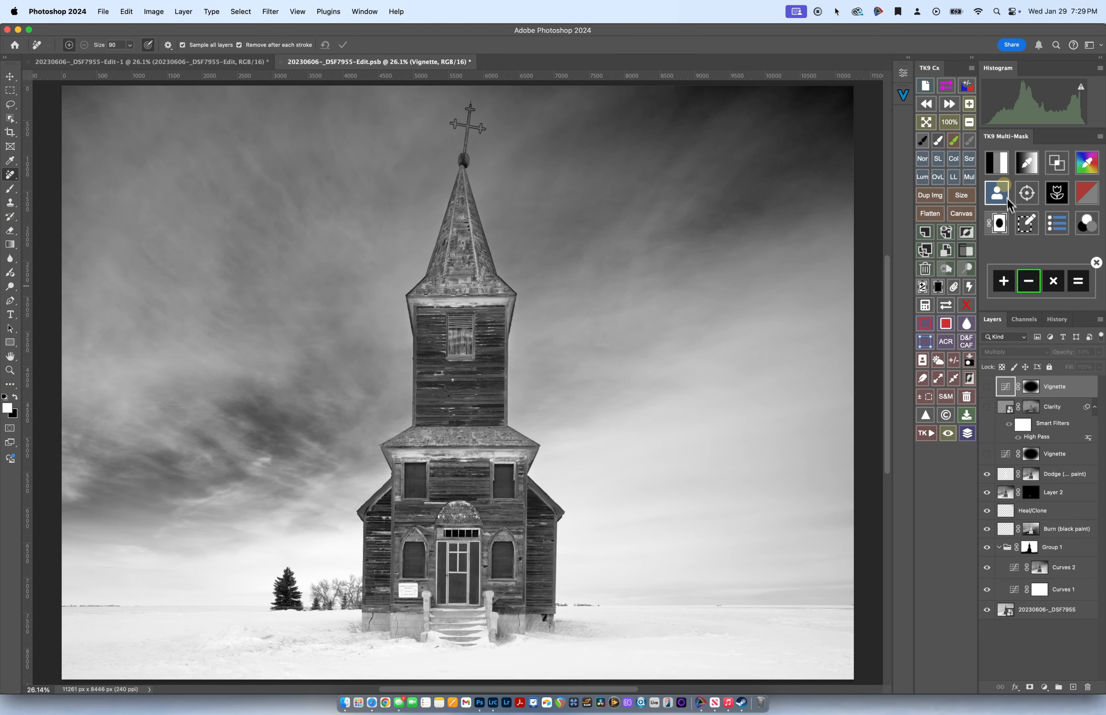
- Subtract the Darks 4 luminosity mask from the vignette mask to protect the church, and discard the calculated mask after viewing it
{"action": "left_click", "coordinate": [998, 163]}
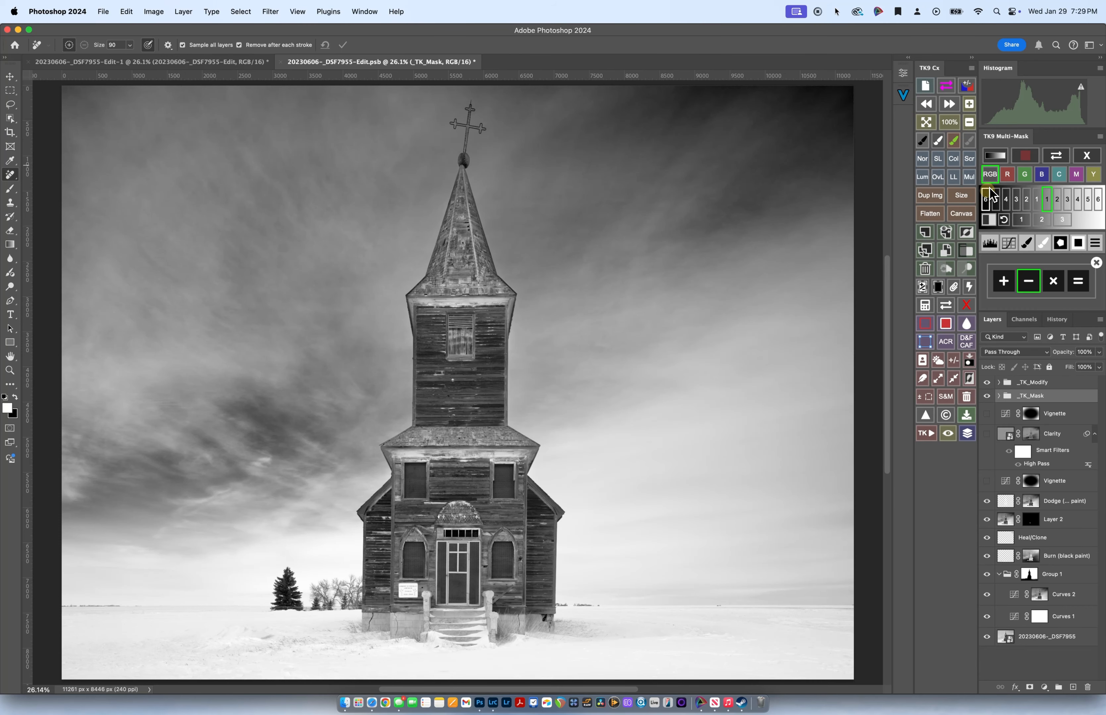
{"action": "left_click", "coordinate": [985, 204]}
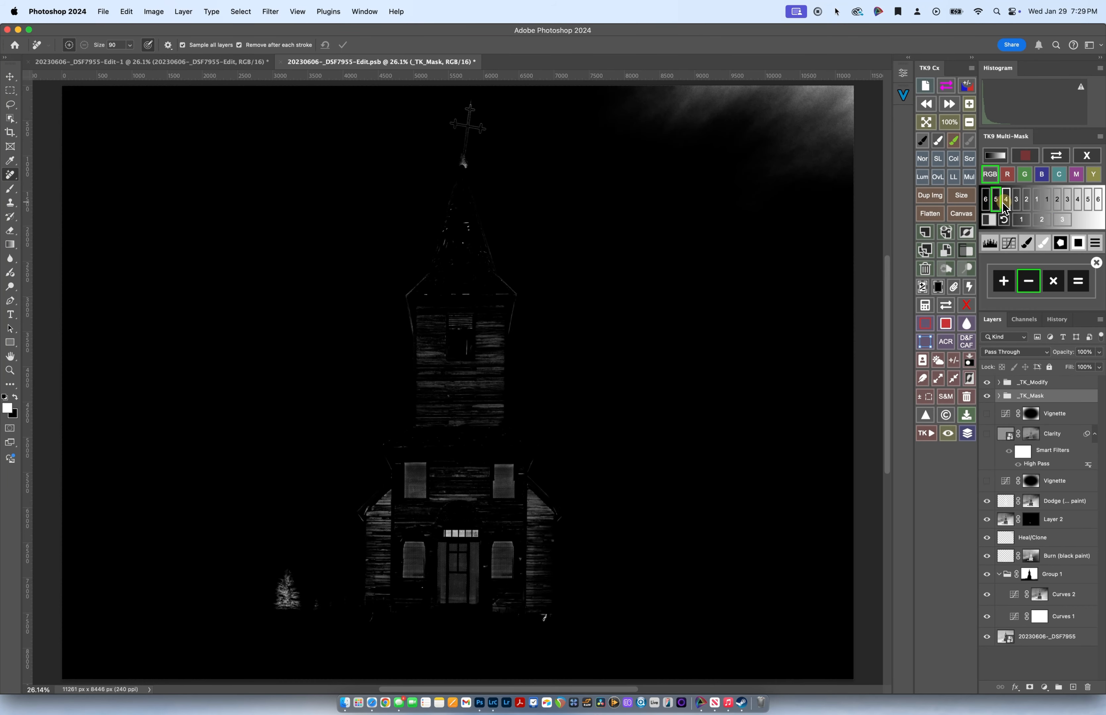
{"action": "left_click", "coordinate": [1003, 201]}
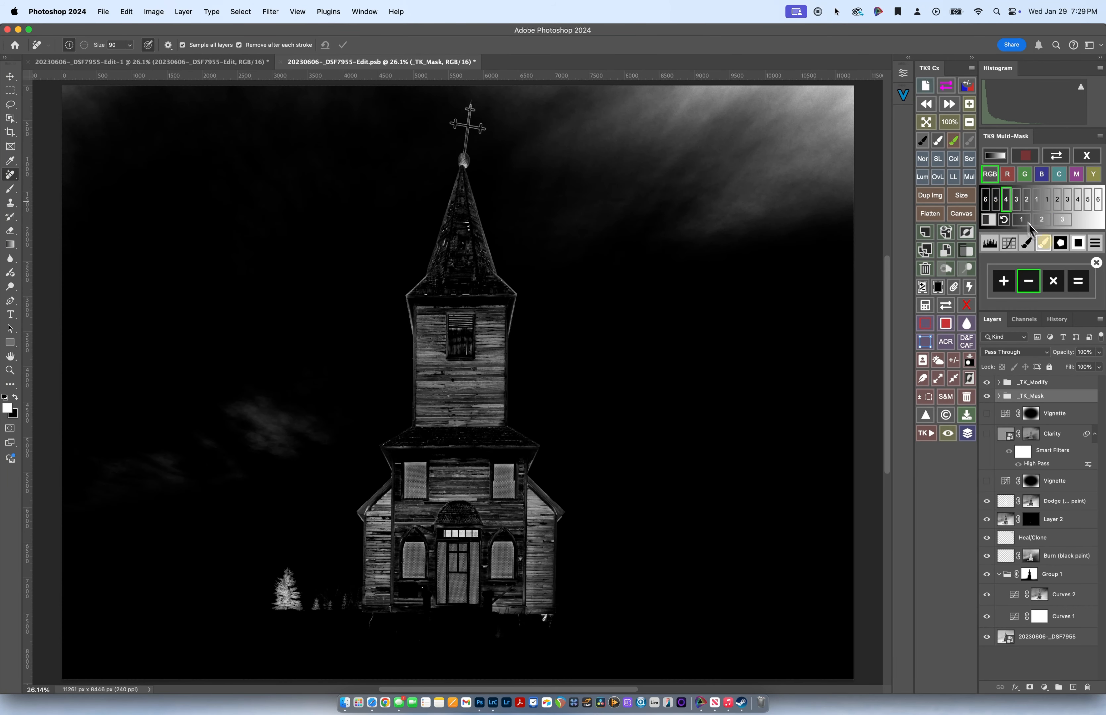
{"action": "left_click", "coordinate": [1078, 282]}
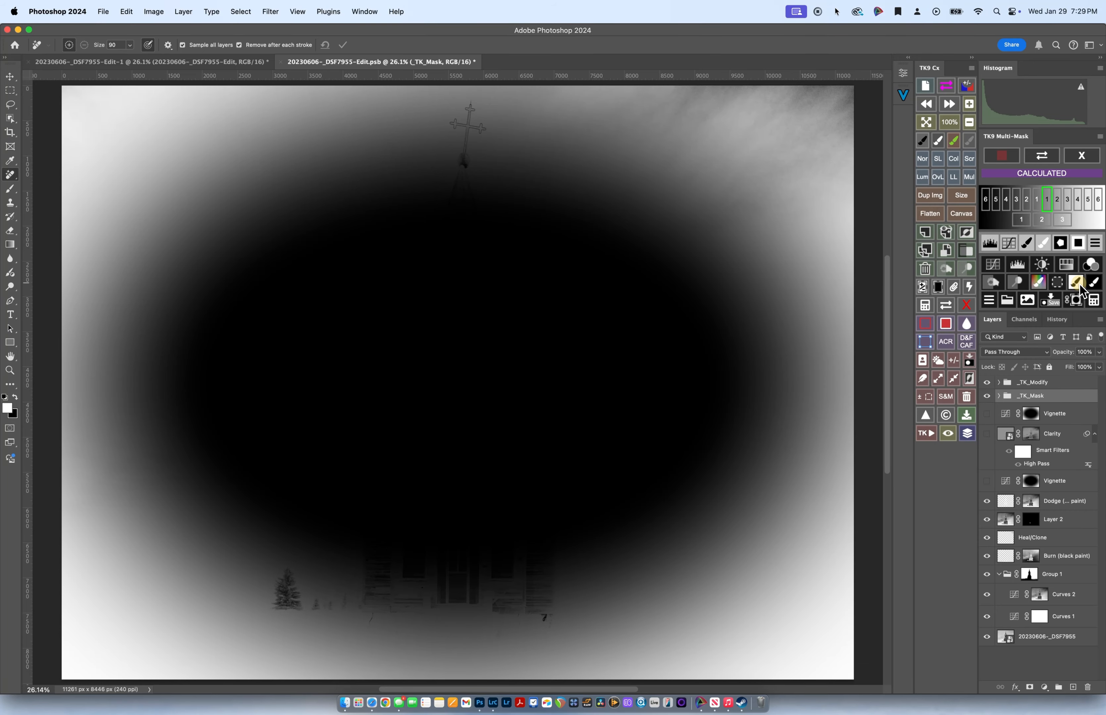
{"action": "left_click", "coordinate": [1082, 155]}
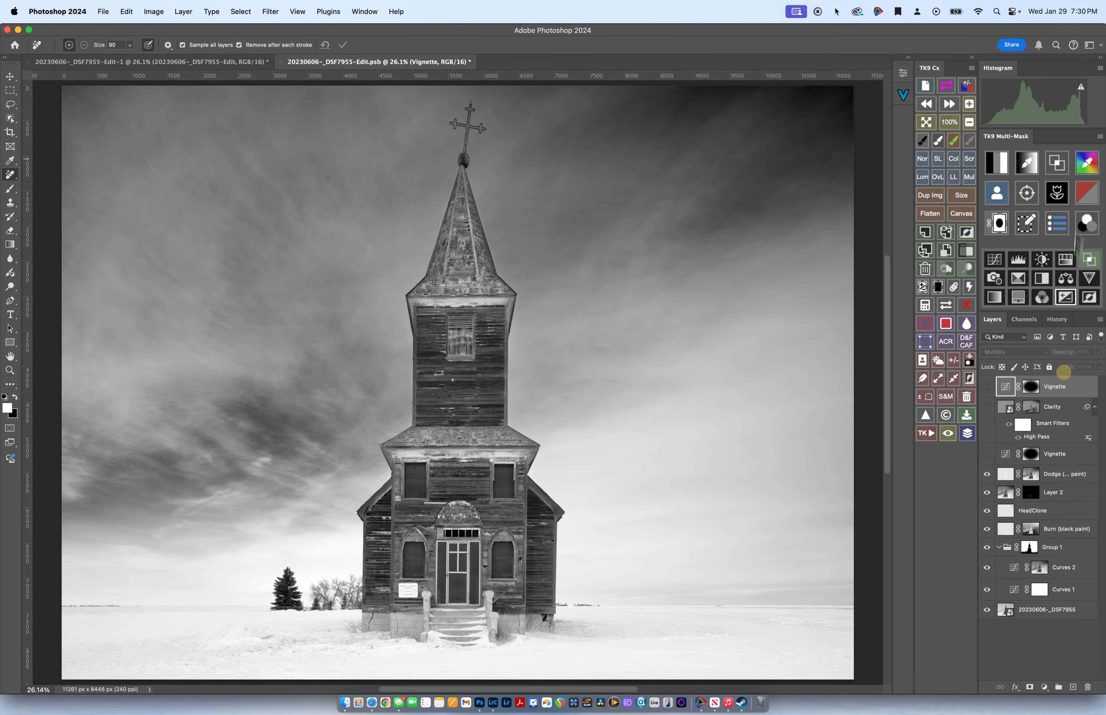
- Delete the new Vignette layer, and make the original Vignette and Clarity layers visible
{"action": "left_click_drag", "start_coordinate": [1069, 386], "coordinate": [1087, 686]}
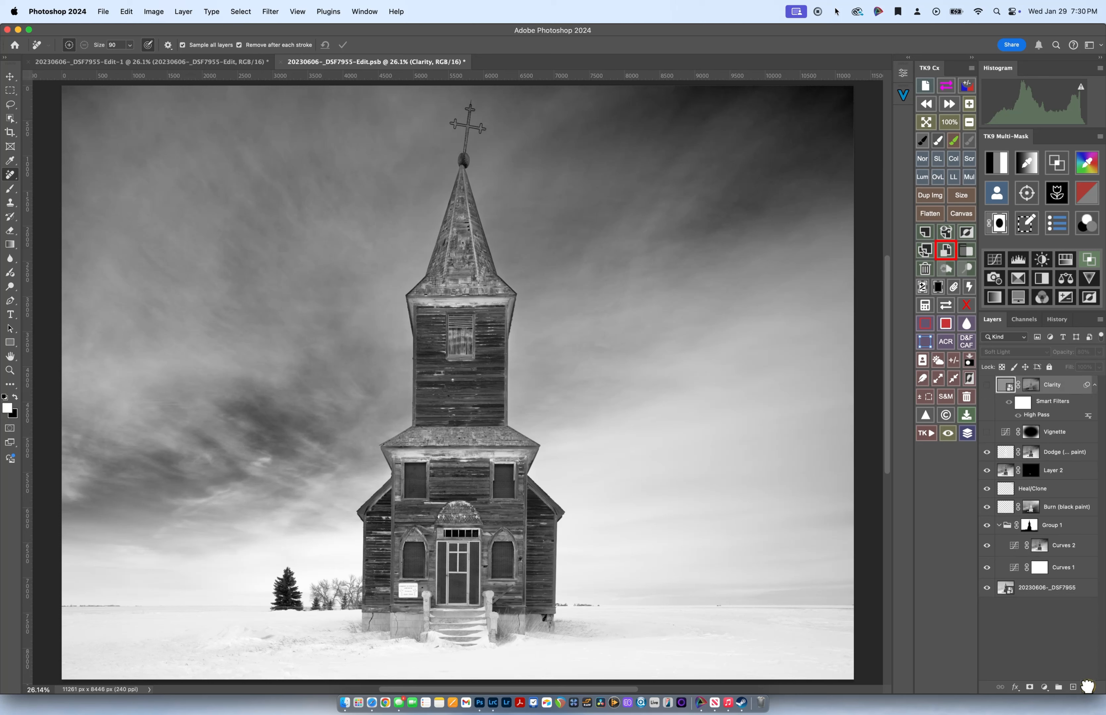
{"action": "left_click", "coordinate": [987, 432]}
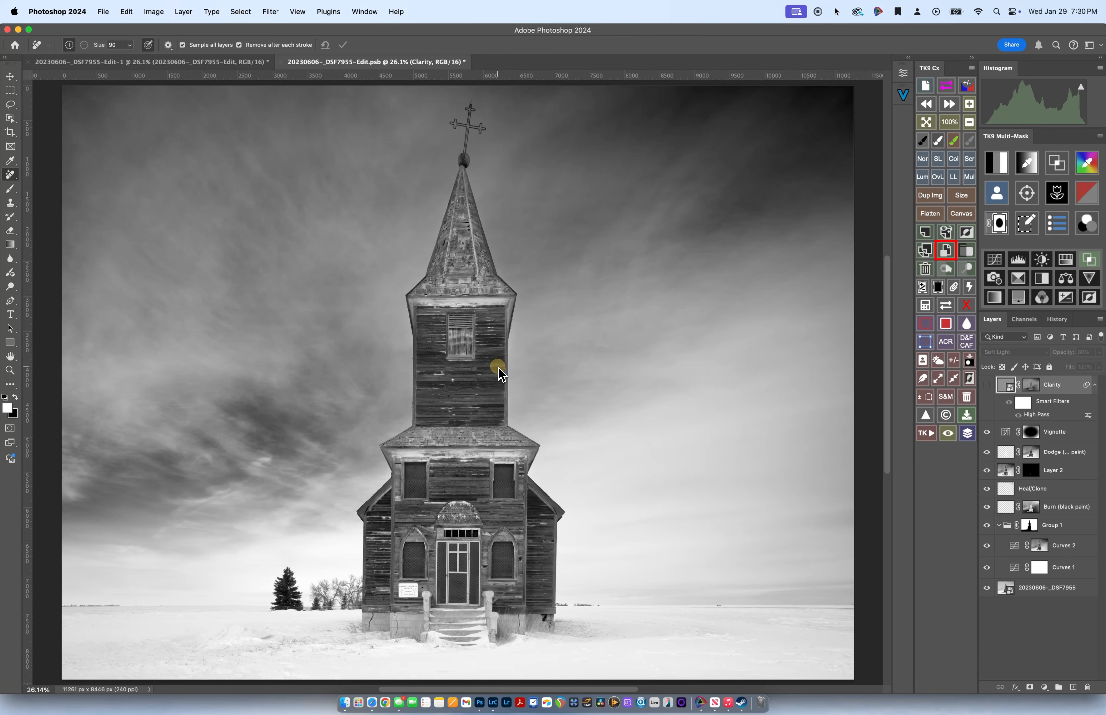
{"action": "left_click", "coordinate": [986, 386]}
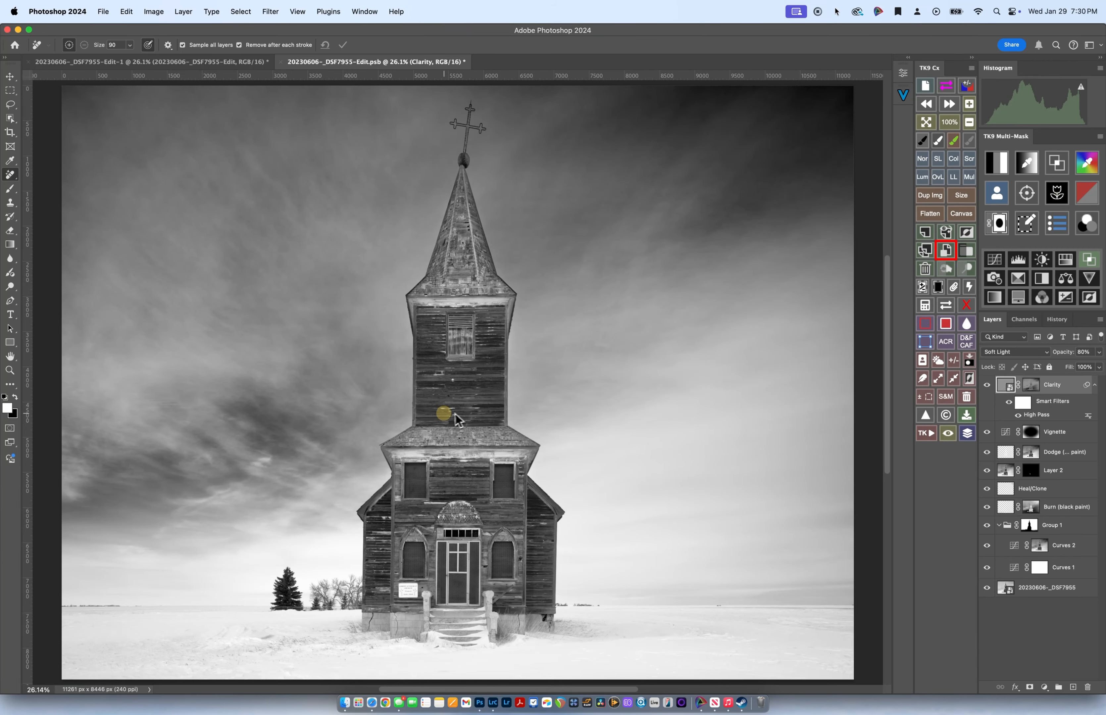
- Compare the tower's siding close up with the Clarity layer on and off, leaving the layer hidden
{"action": "scroll", "coordinate": [453, 415], "scroll_direction": "up", "scroll_amount": 2}
{"action": "scroll", "coordinate": [444, 414], "scroll_direction": "up", "scroll_amount": 5}
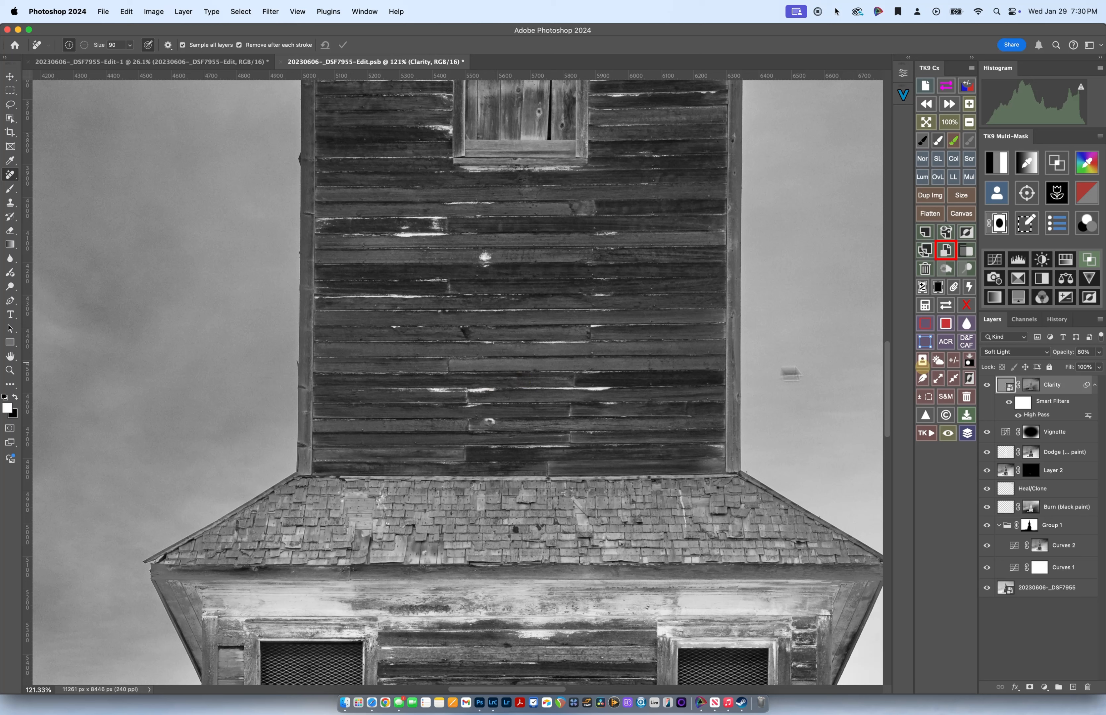
{"action": "left_click", "coordinate": [987, 386]}
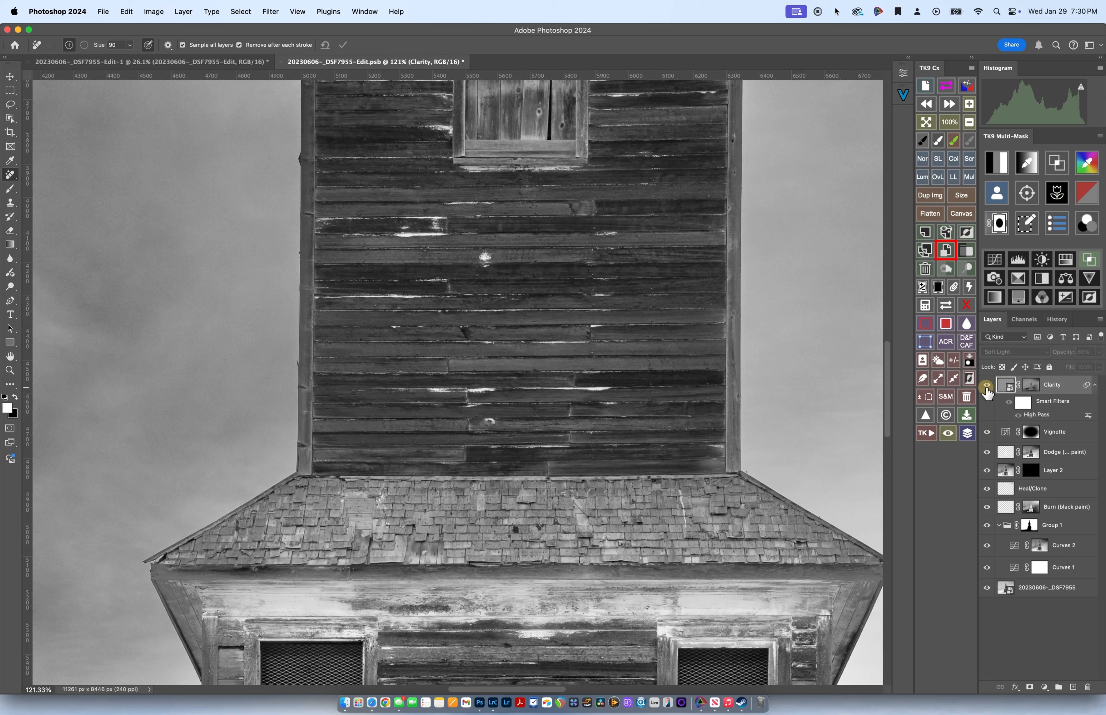
{"action": "left_click", "coordinate": [986, 386]}
{"action": "left_click", "coordinate": [987, 386]}
{"action": "left_click", "coordinate": [986, 386]}
{"action": "left_click", "coordinate": [987, 386]}
{"action": "left_click", "coordinate": [987, 386]}
{"action": "left_click", "coordinate": [987, 386]}
- Compare the Clarity layer's effect on the upper windows and shingles close up, leave it visible, and return to the whole image
{"action": "left_click_drag", "start_coordinate": [687, 474], "coordinate": [637, 172]}
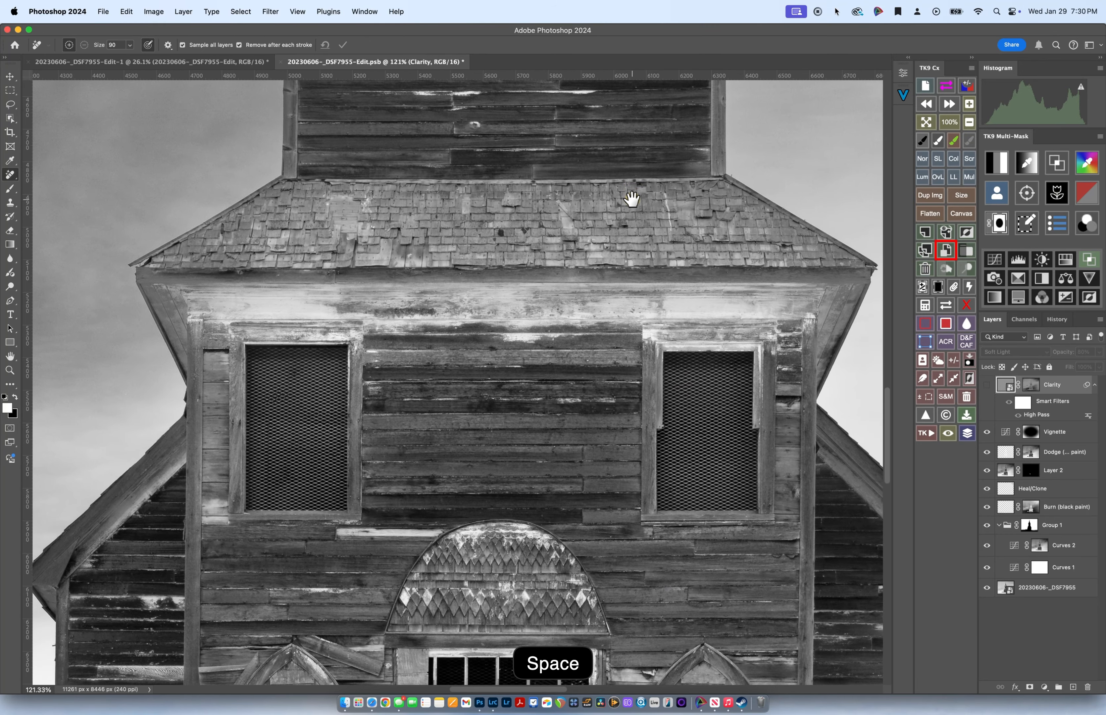
{"action": "scroll", "coordinate": [730, 423], "scroll_direction": "up", "scroll_amount": 6}
{"action": "scroll", "coordinate": [731, 423], "scroll_direction": "down", "scroll_amount": 5}
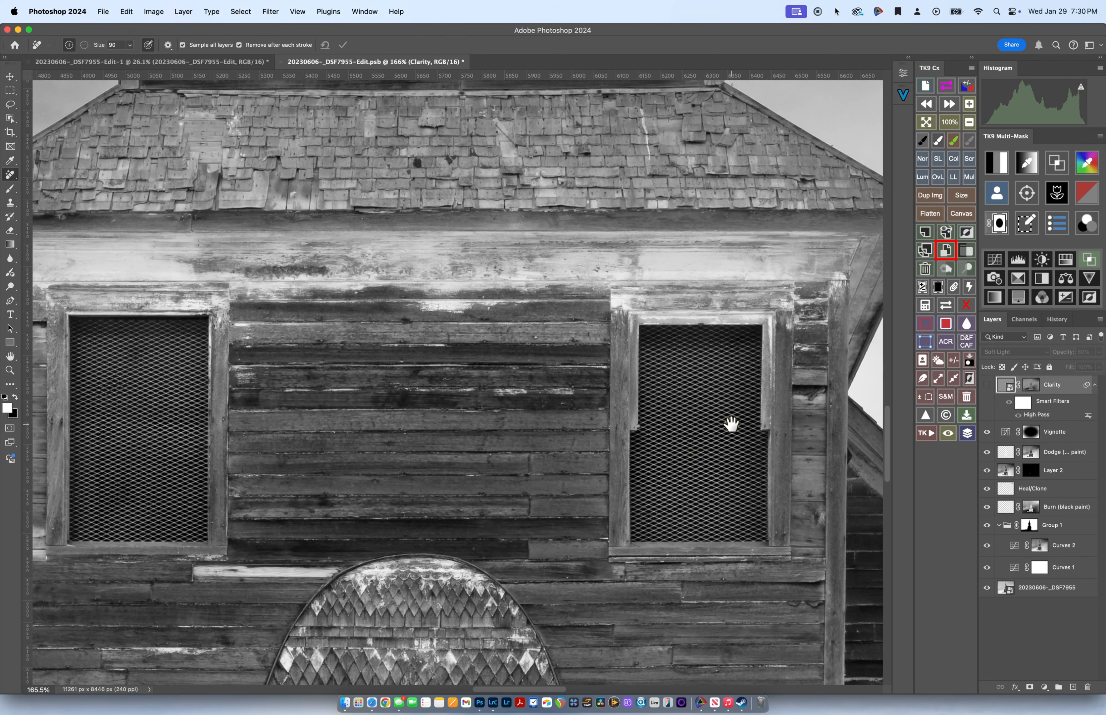
{"action": "left_click", "coordinate": [987, 385]}
{"action": "left_click", "coordinate": [986, 386]}
{"action": "left_click", "coordinate": [987, 385]}
{"action": "left_click", "coordinate": [987, 385]}
{"action": "left_click", "coordinate": [987, 385]}
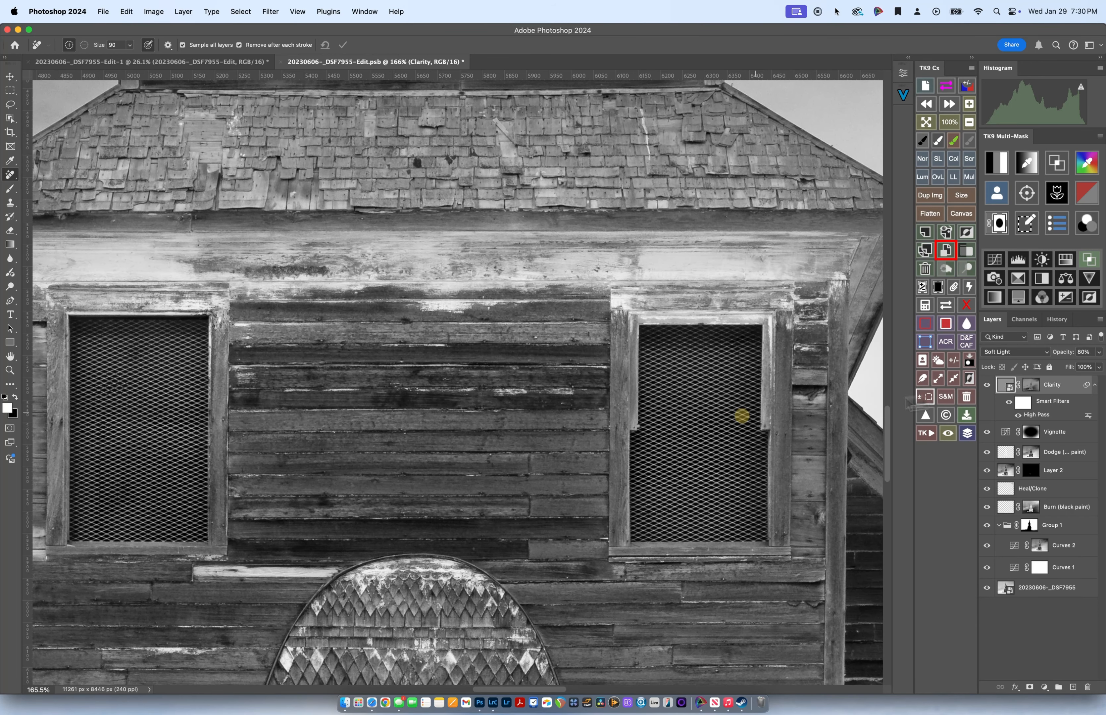
{"action": "scroll", "coordinate": [730, 425], "scroll_direction": "down", "scroll_amount": 4}
{"action": "key", "text": "super+0"}
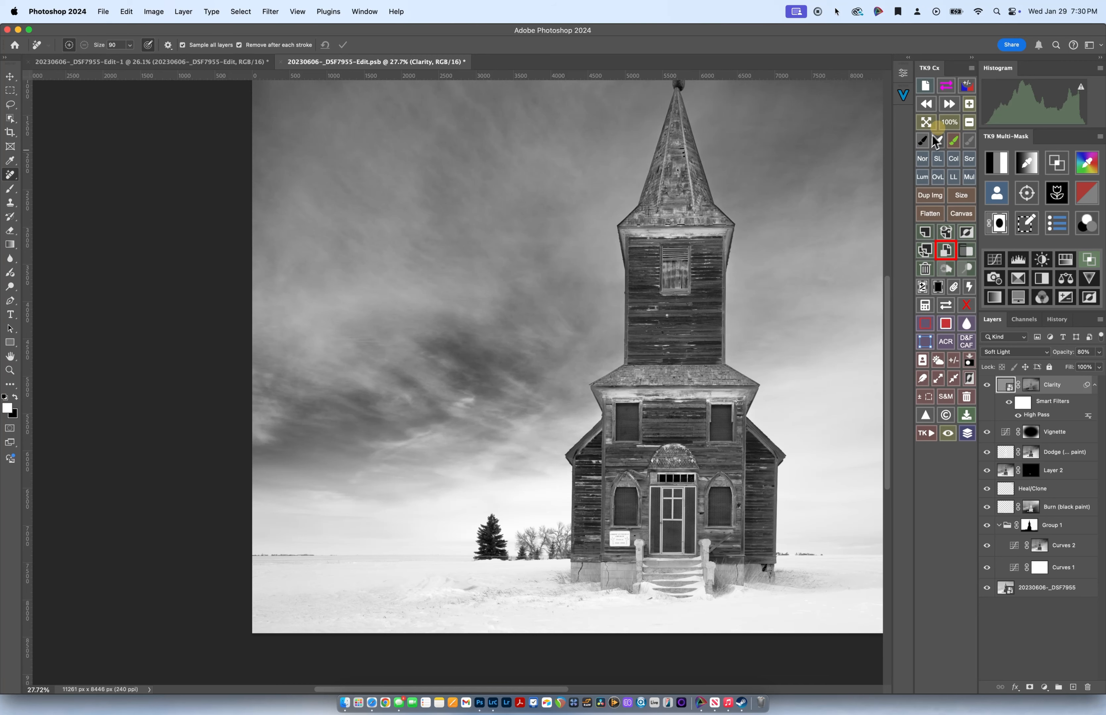